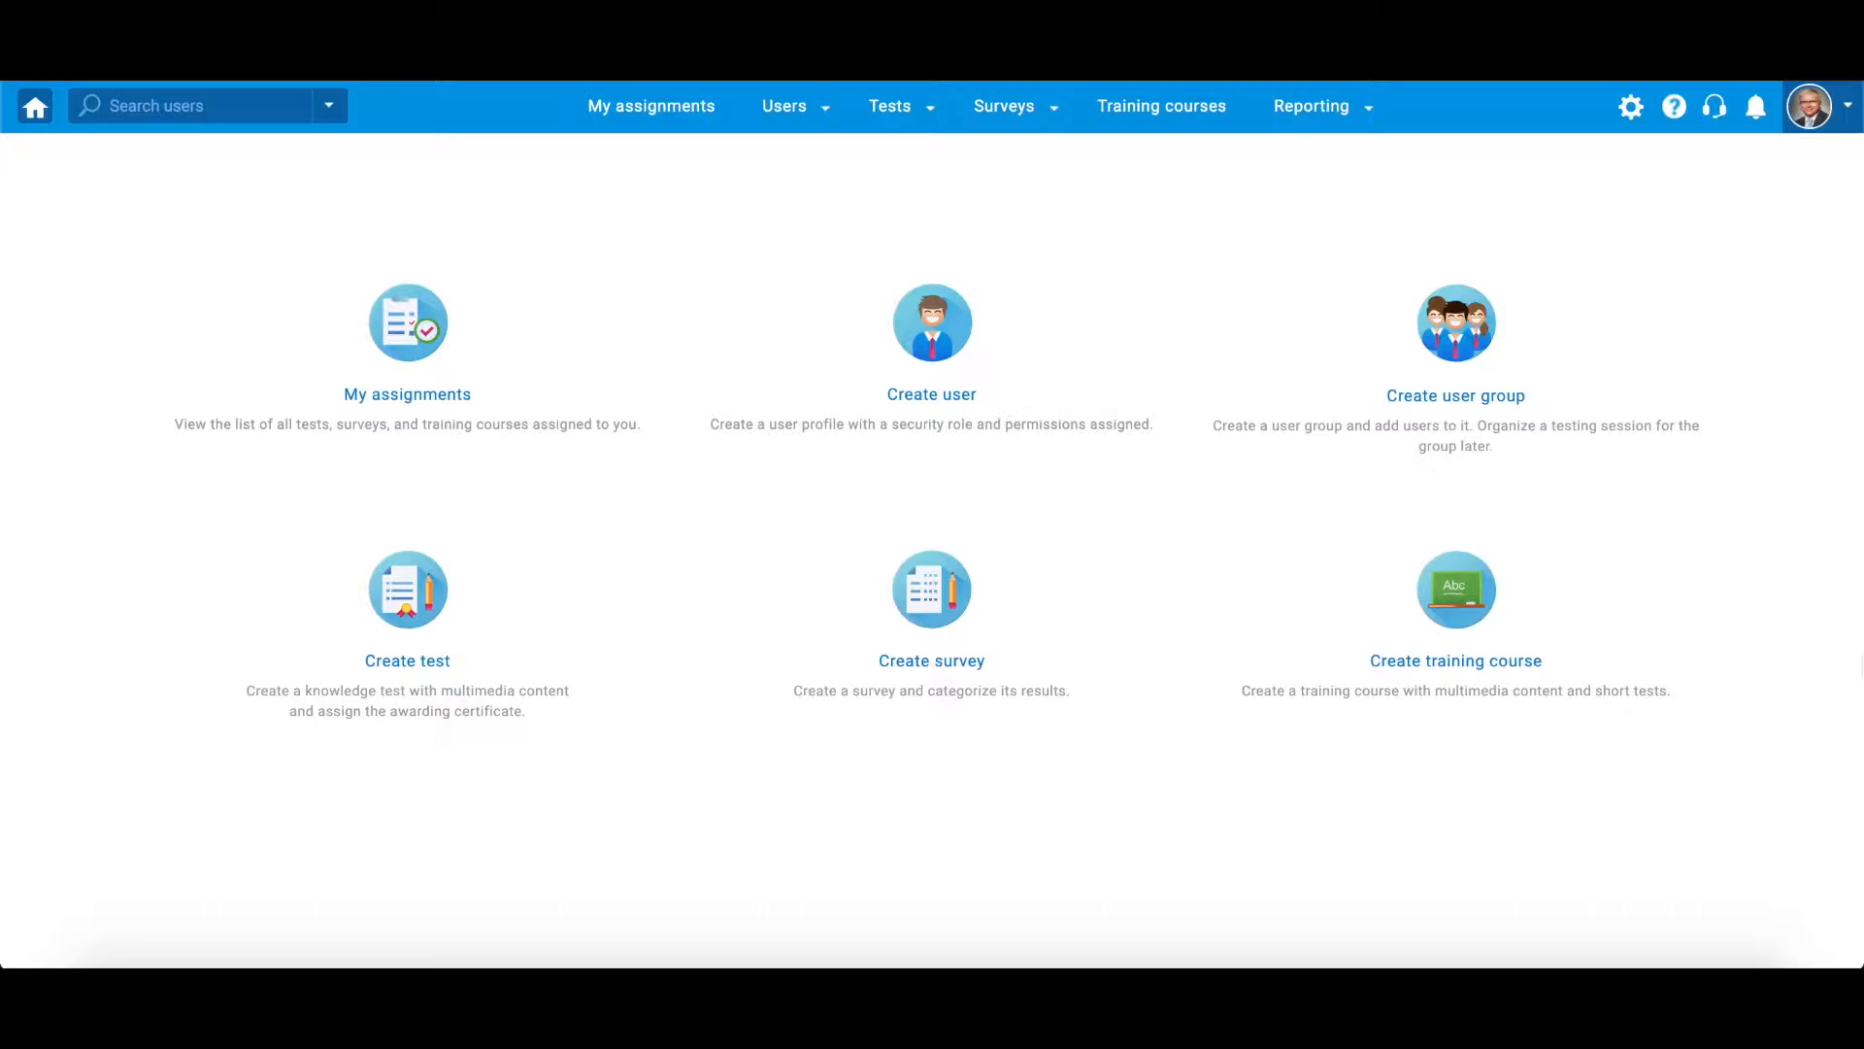
- Go to the test question pools and select the General Knowledge pool
click(895, 122)
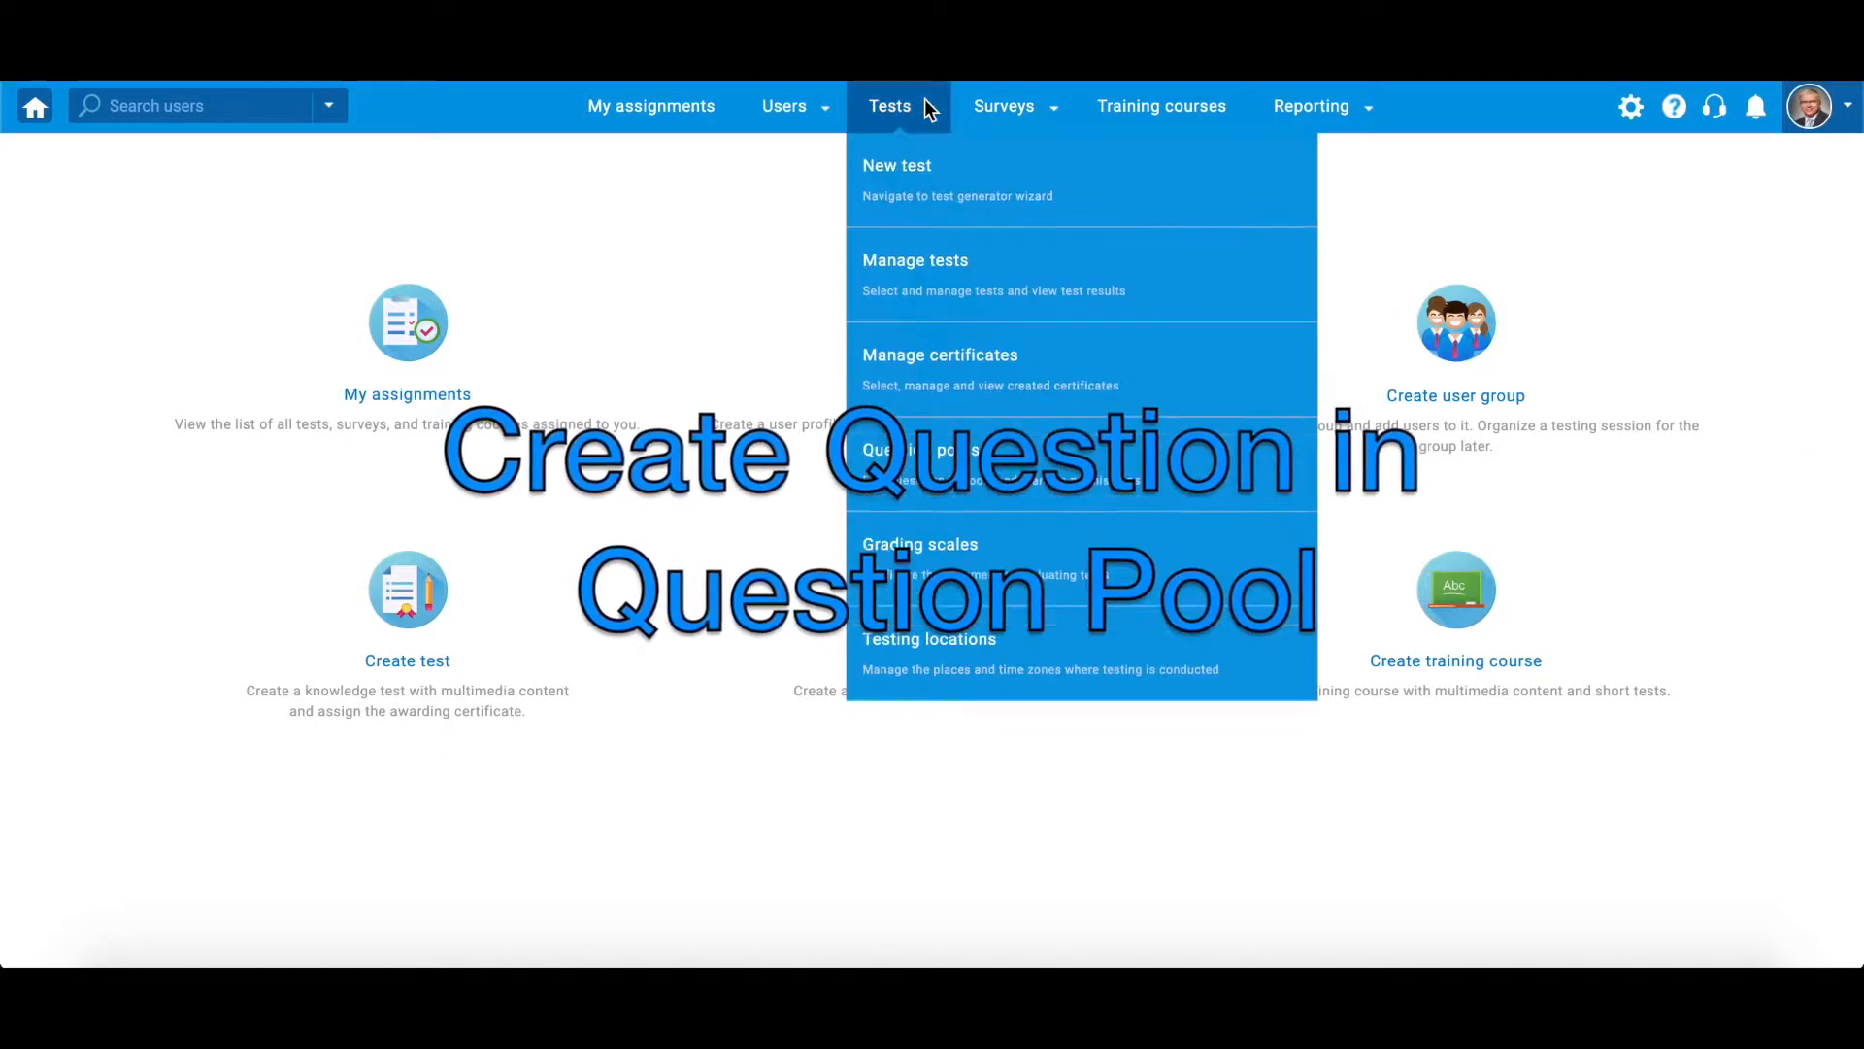
click(1203, 488)
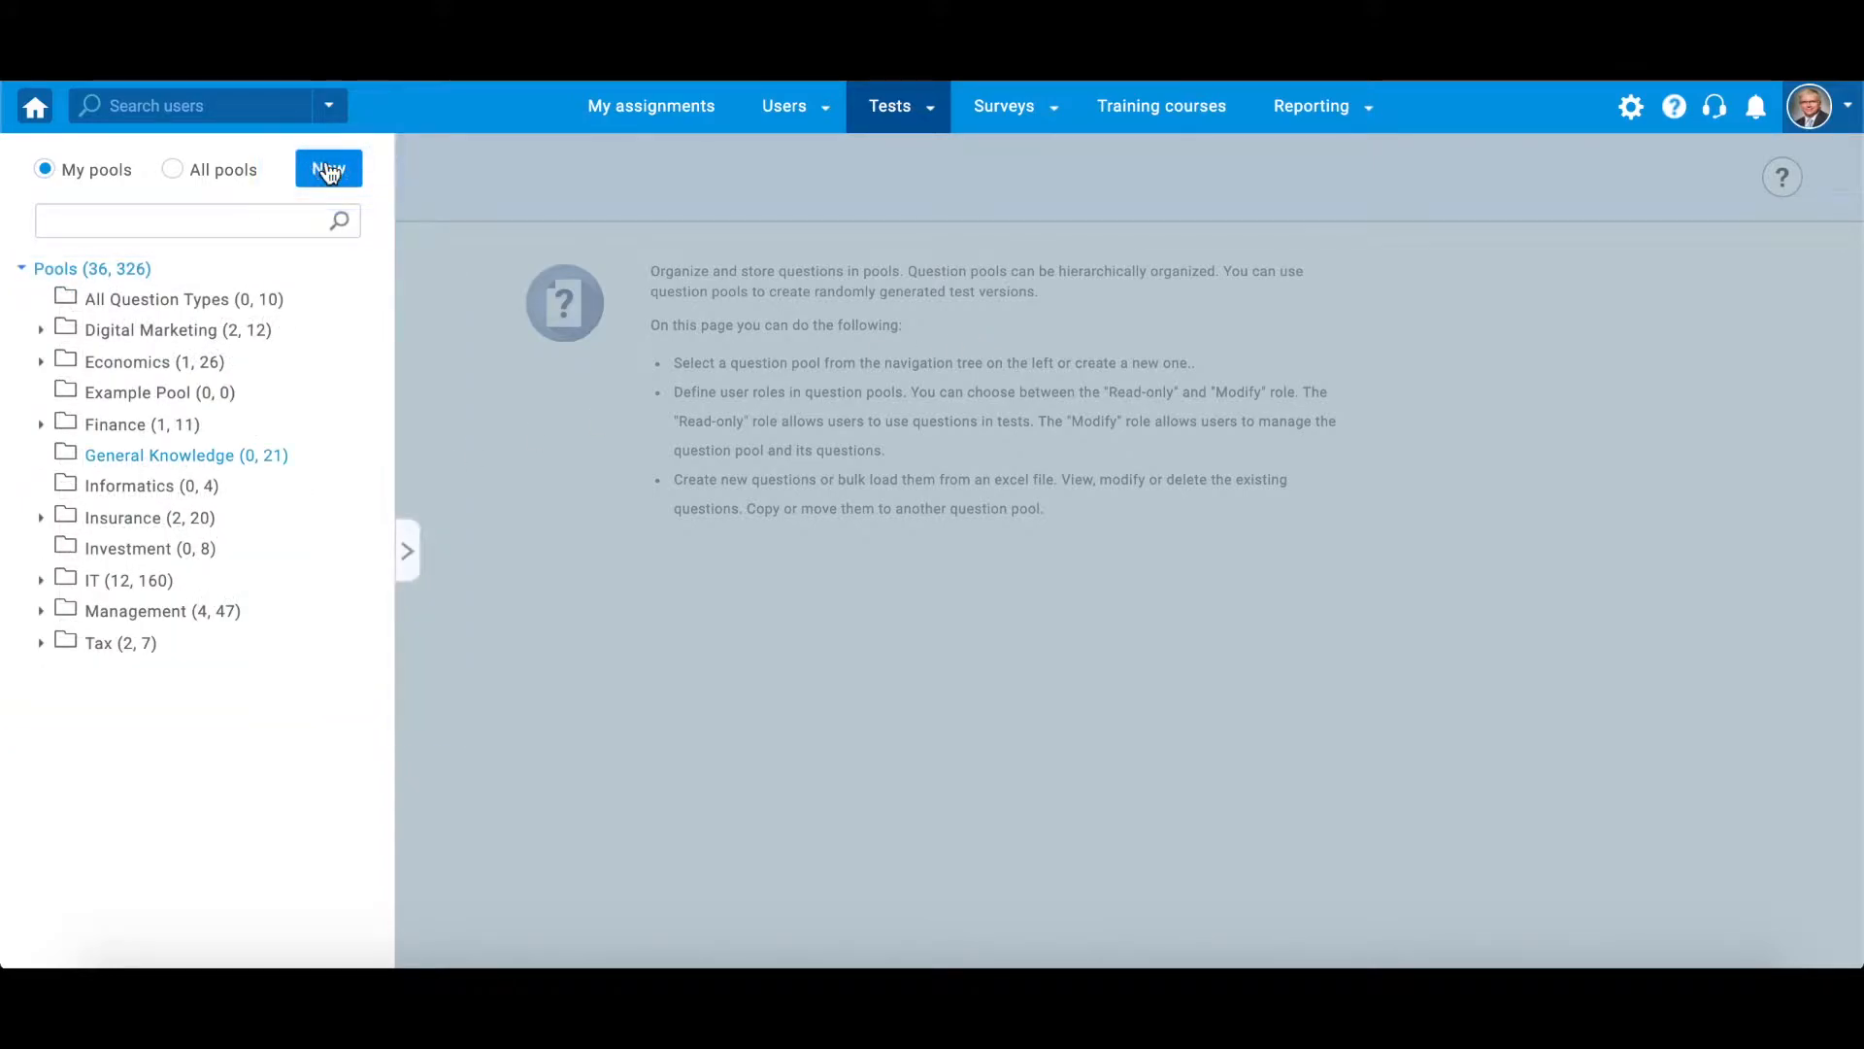
click(186, 456)
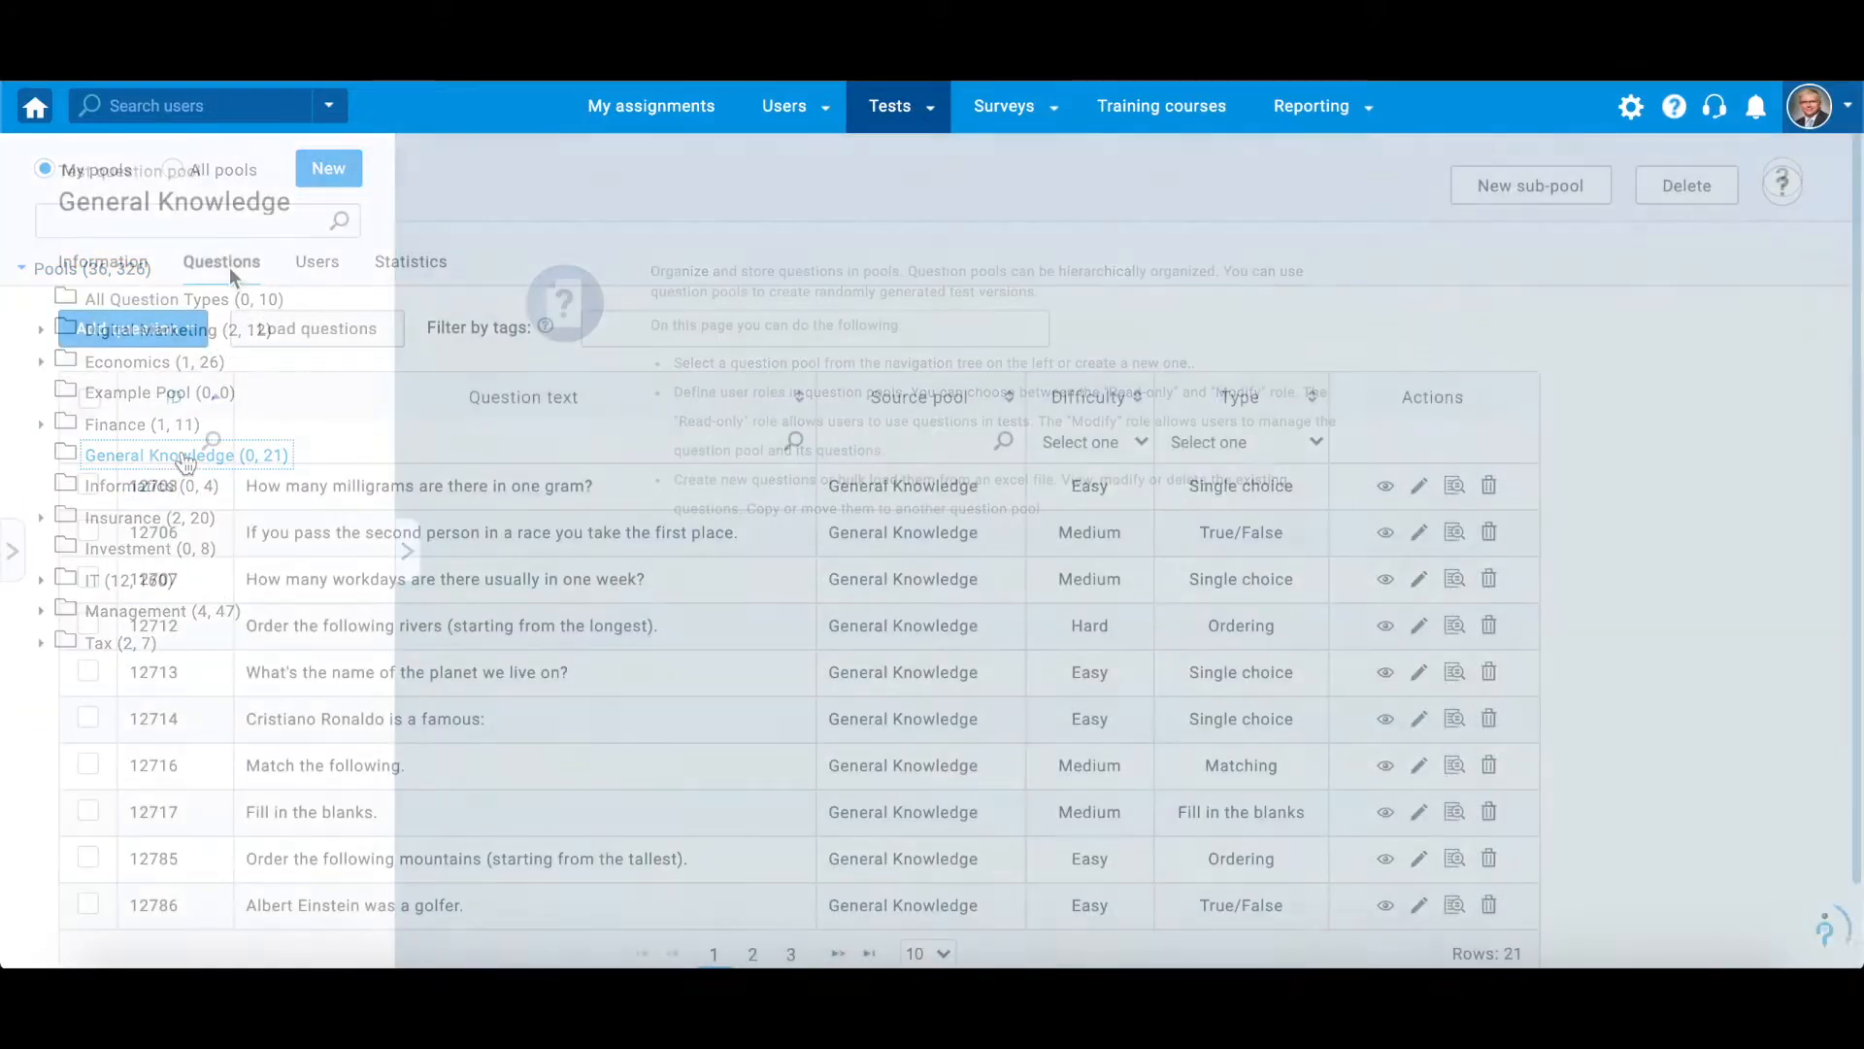
click(184, 335)
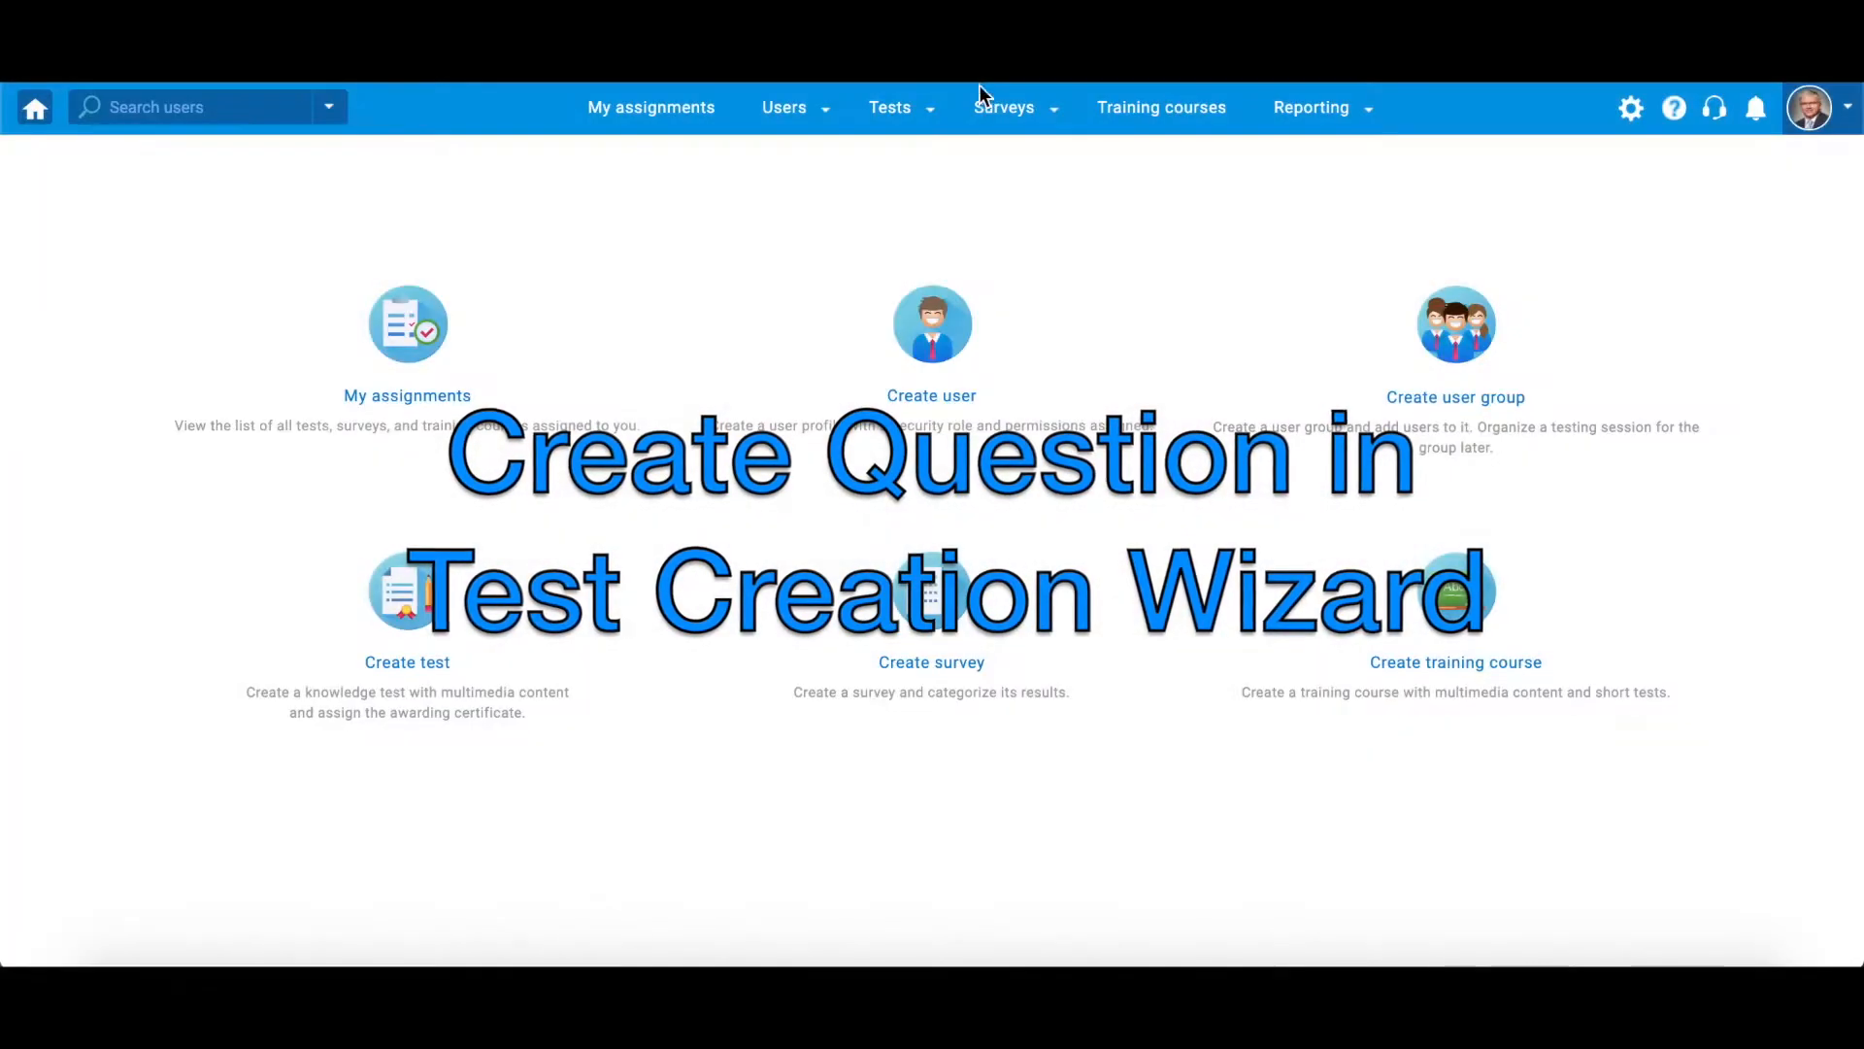
- Start a new test and name it "General Knowledge Test"
mouse_move(903, 107)
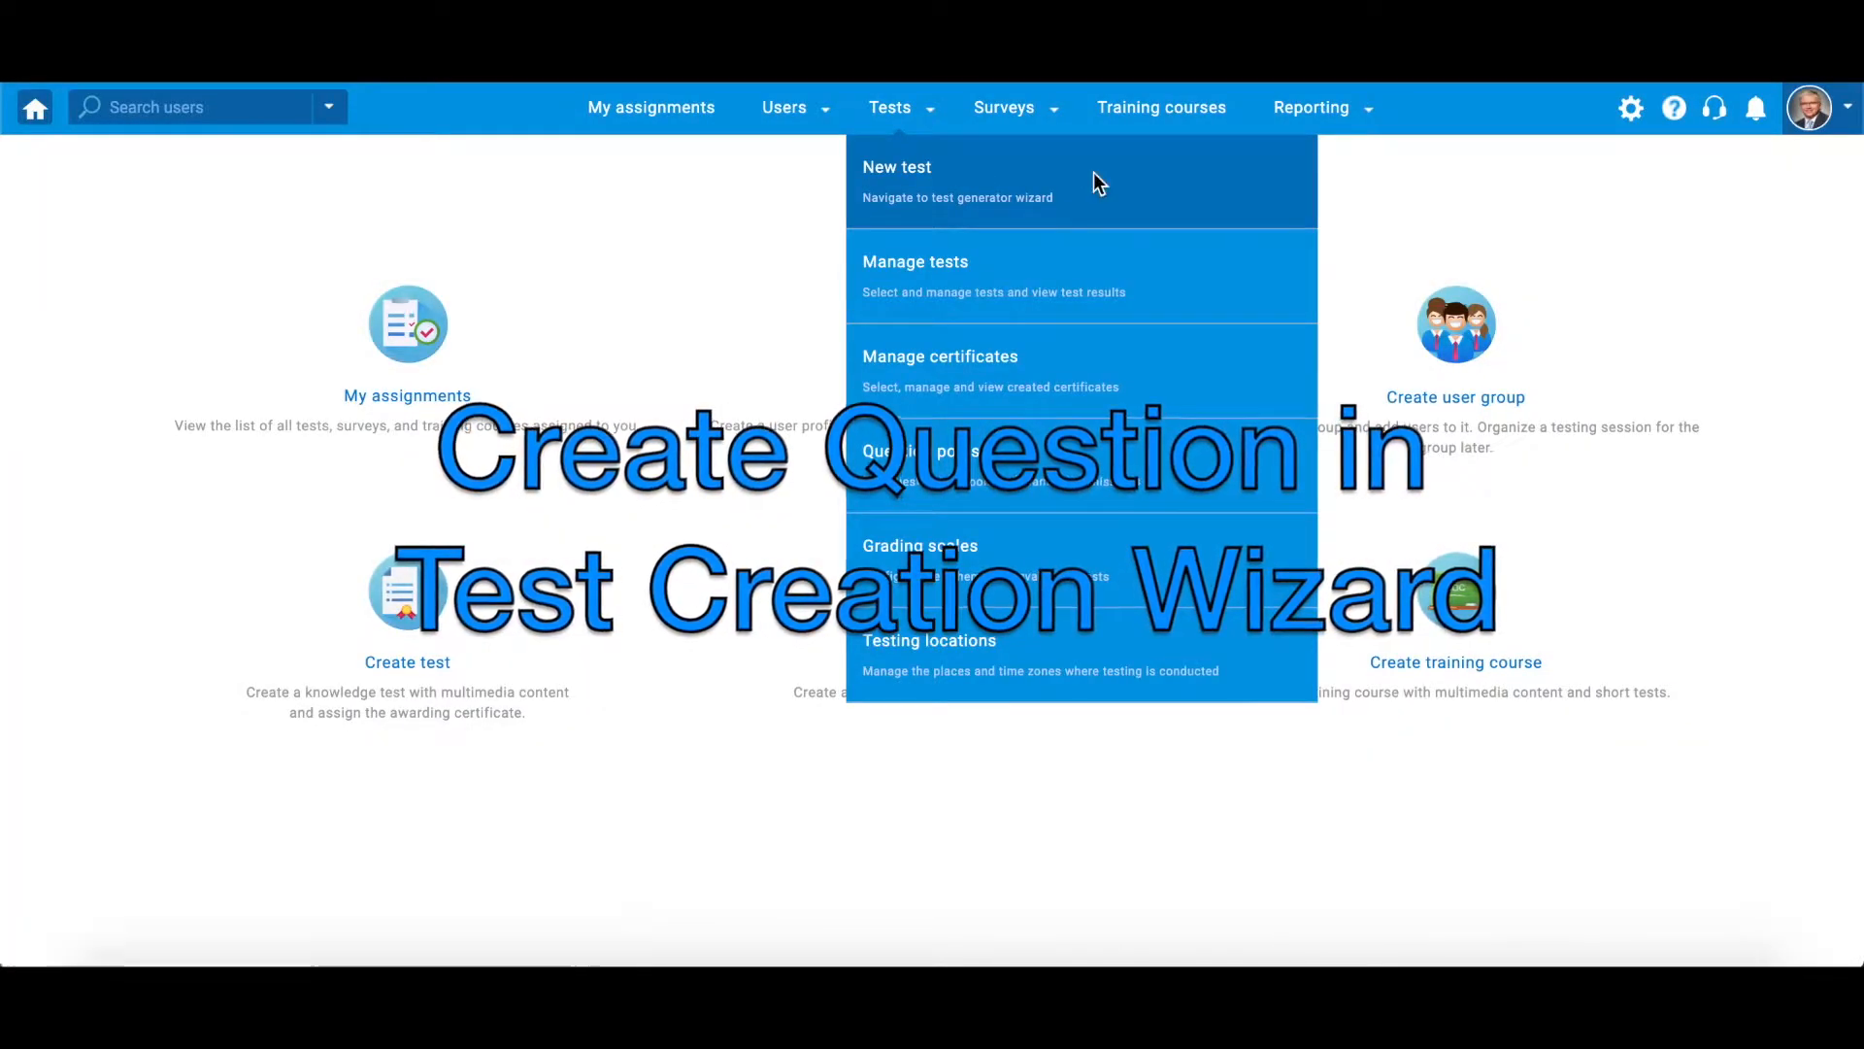
click(1095, 183)
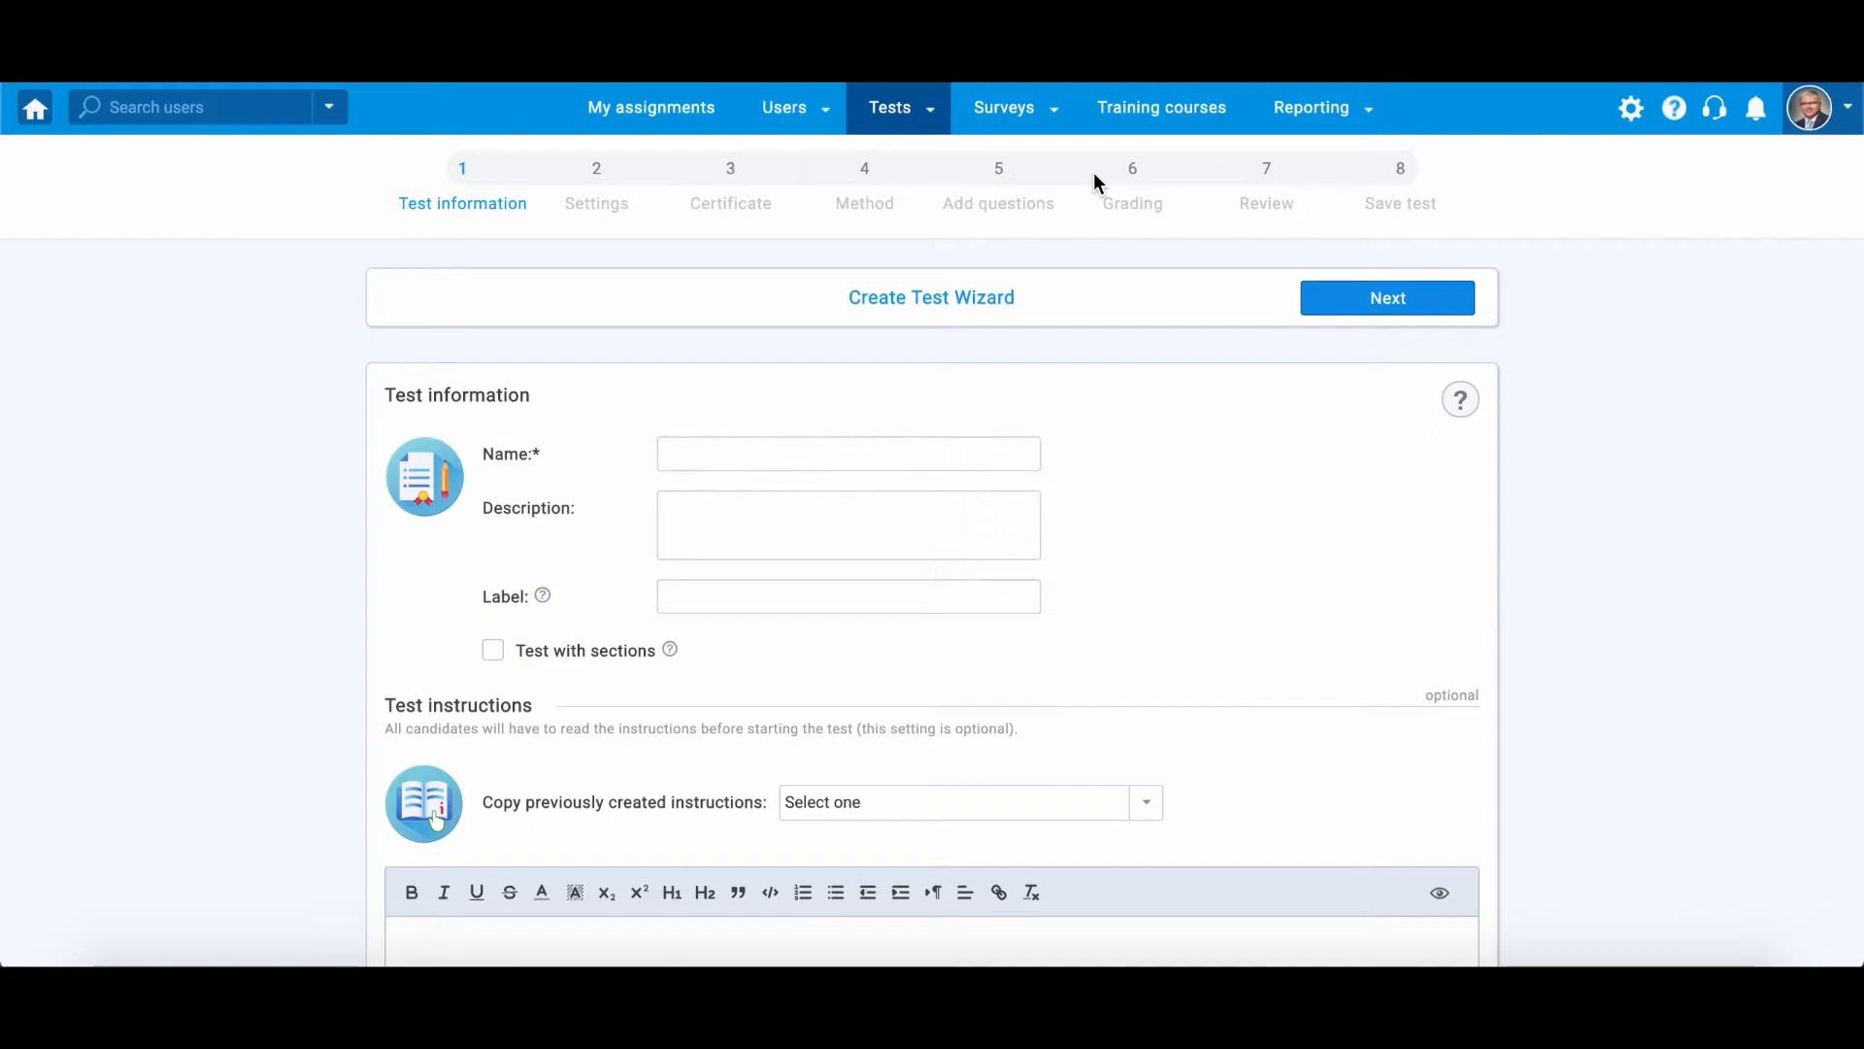
click(849, 455)
text(General Knowledge Test)
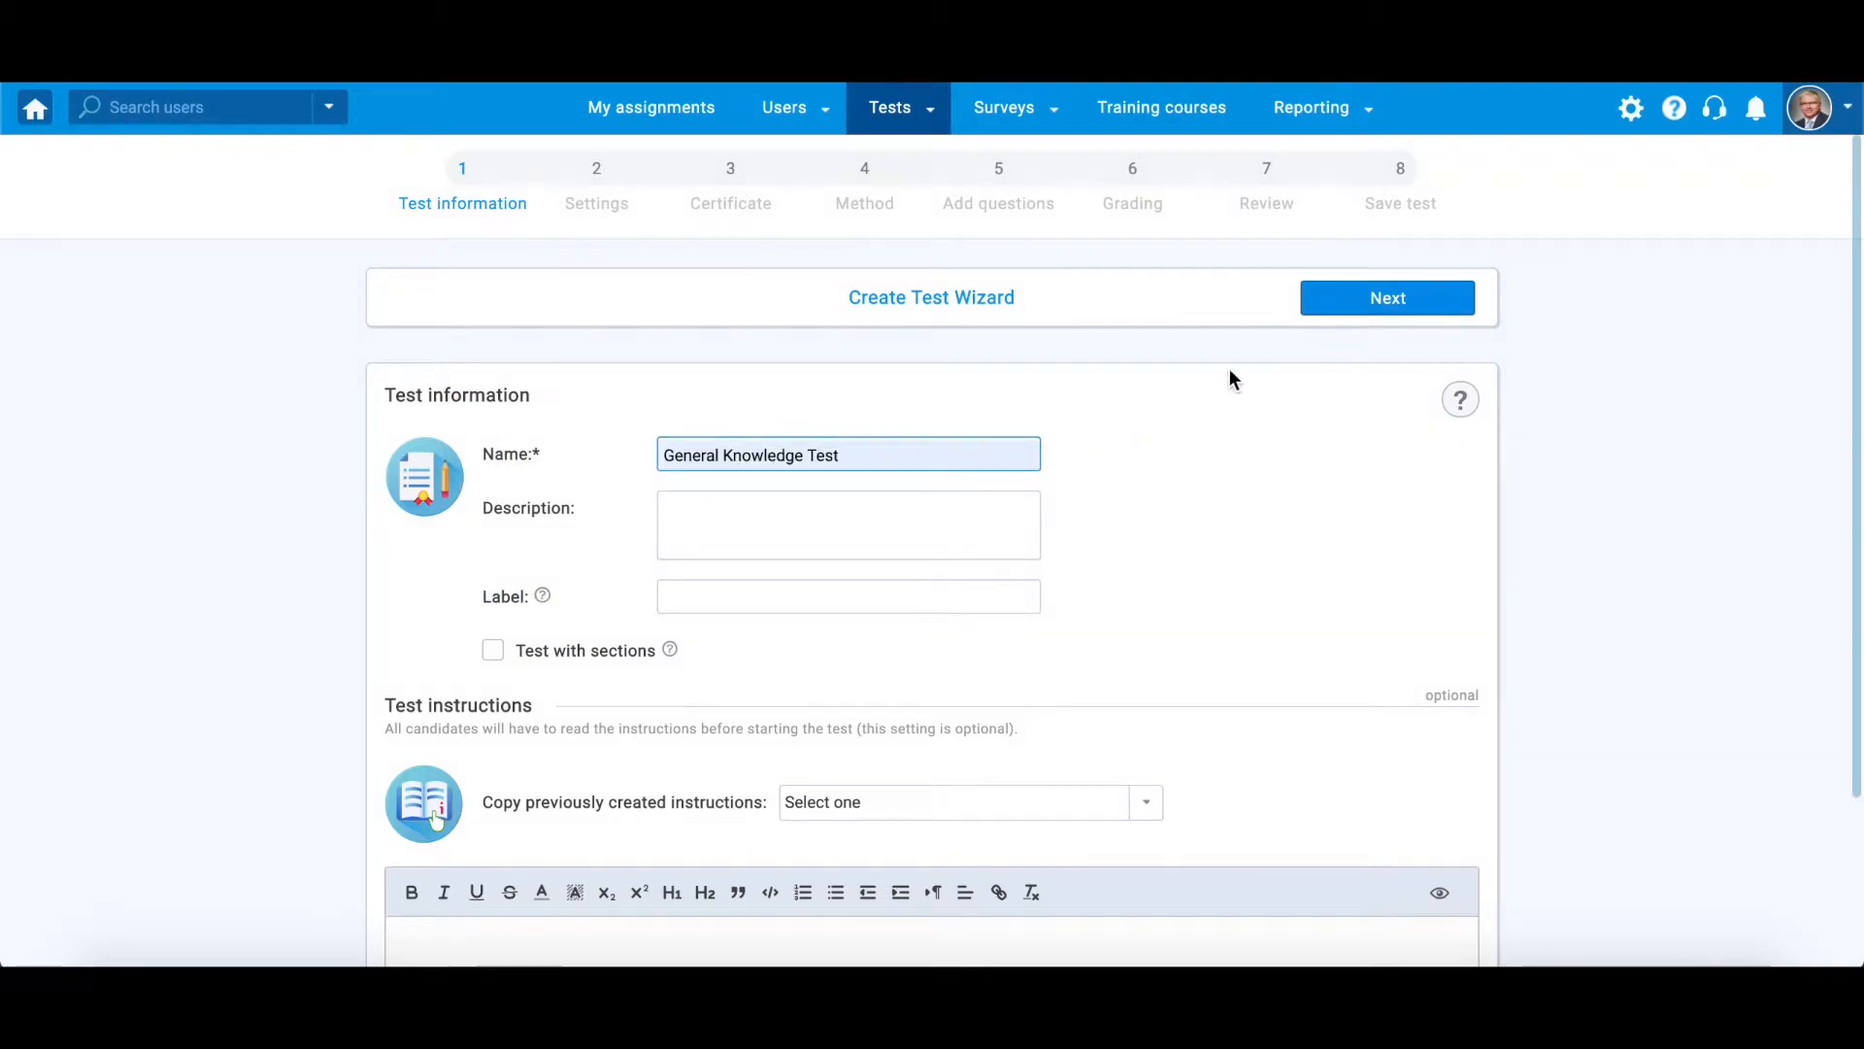
- Advance to the test's method step, choose to add questions manually, and create a new Matrix question
click(1331, 299)
click(1456, 298)
click(1010, 650)
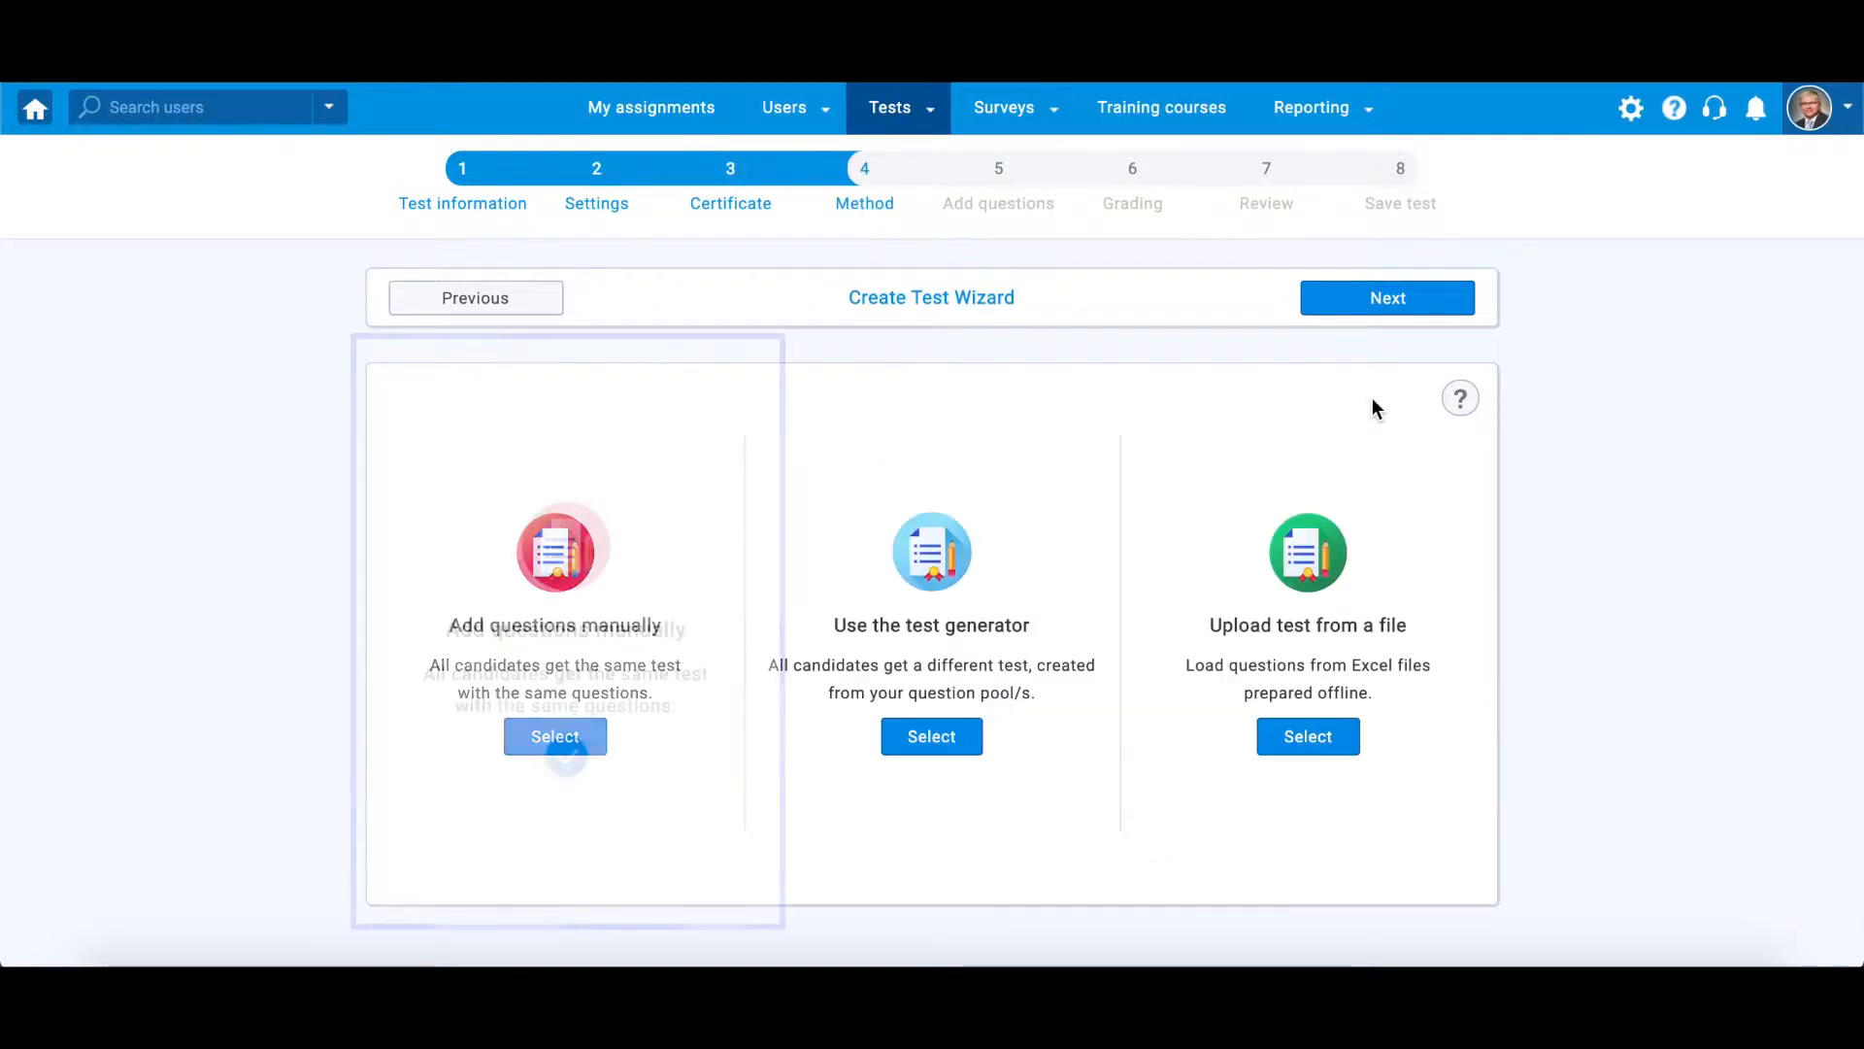
click(602, 735)
click(897, 650)
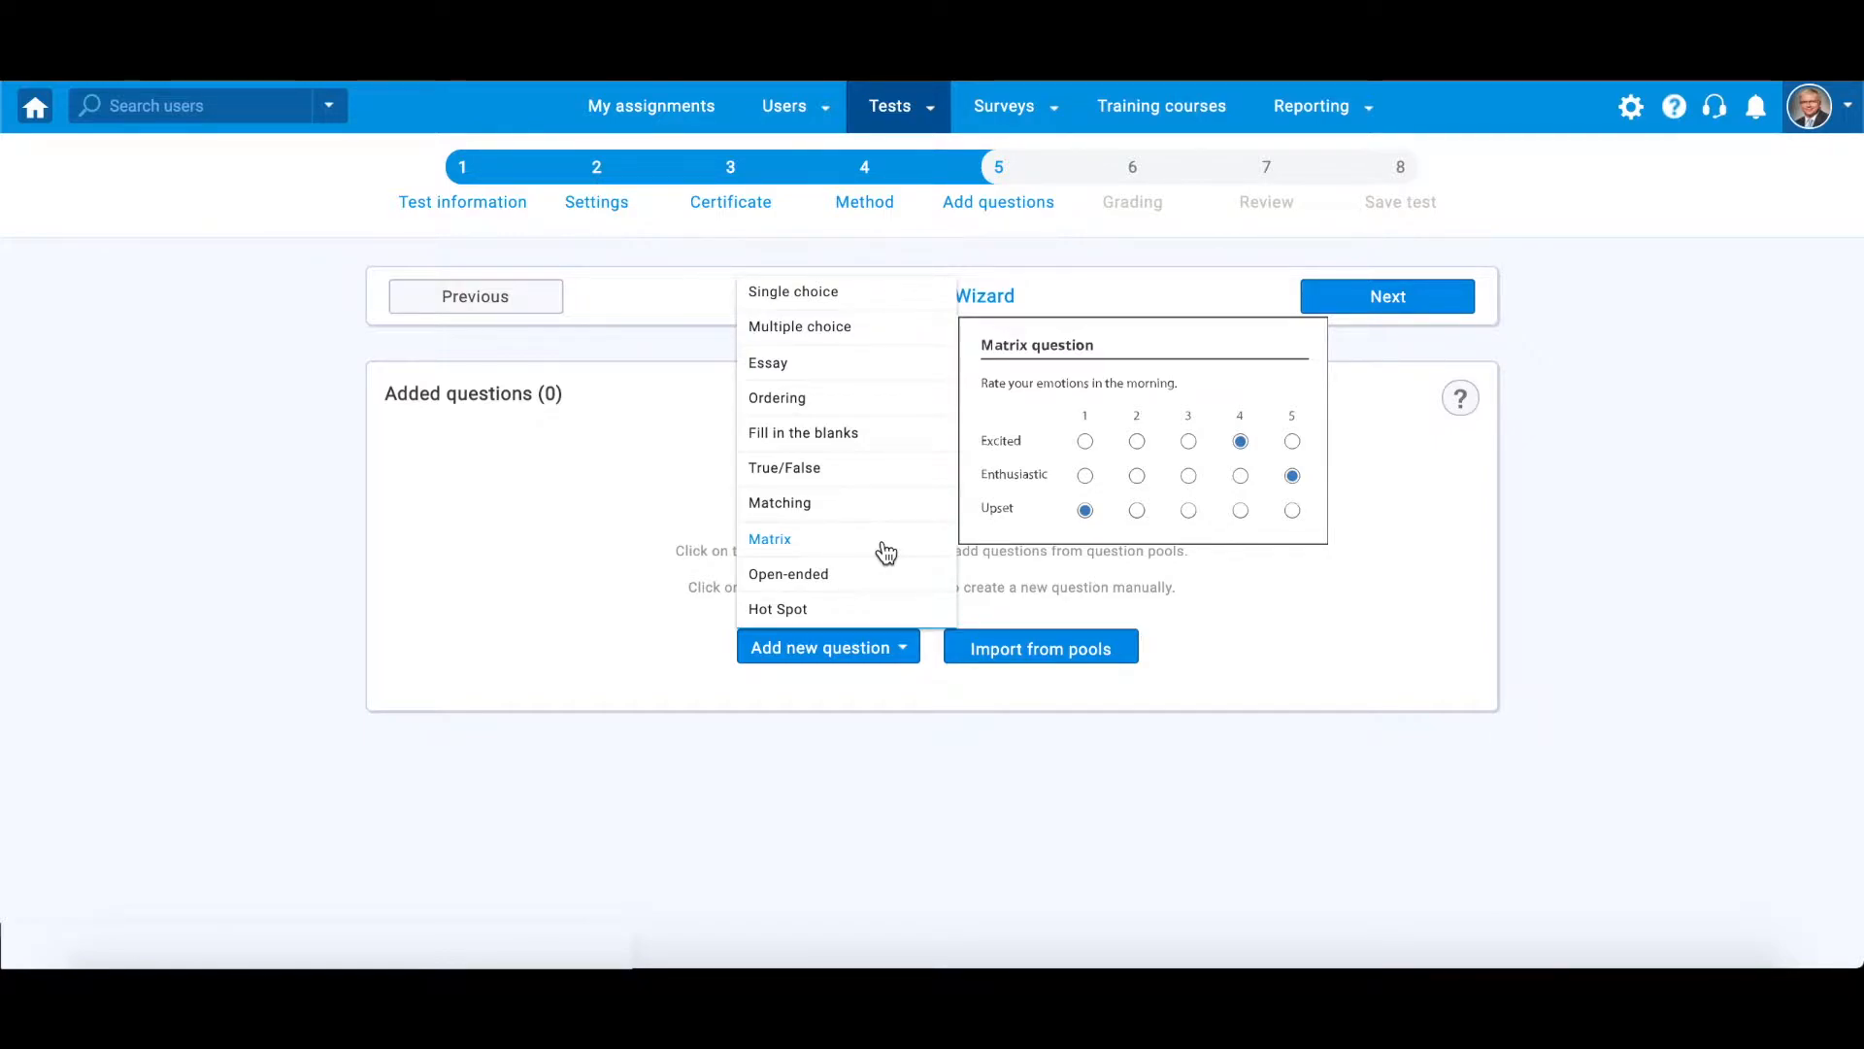
click(885, 553)
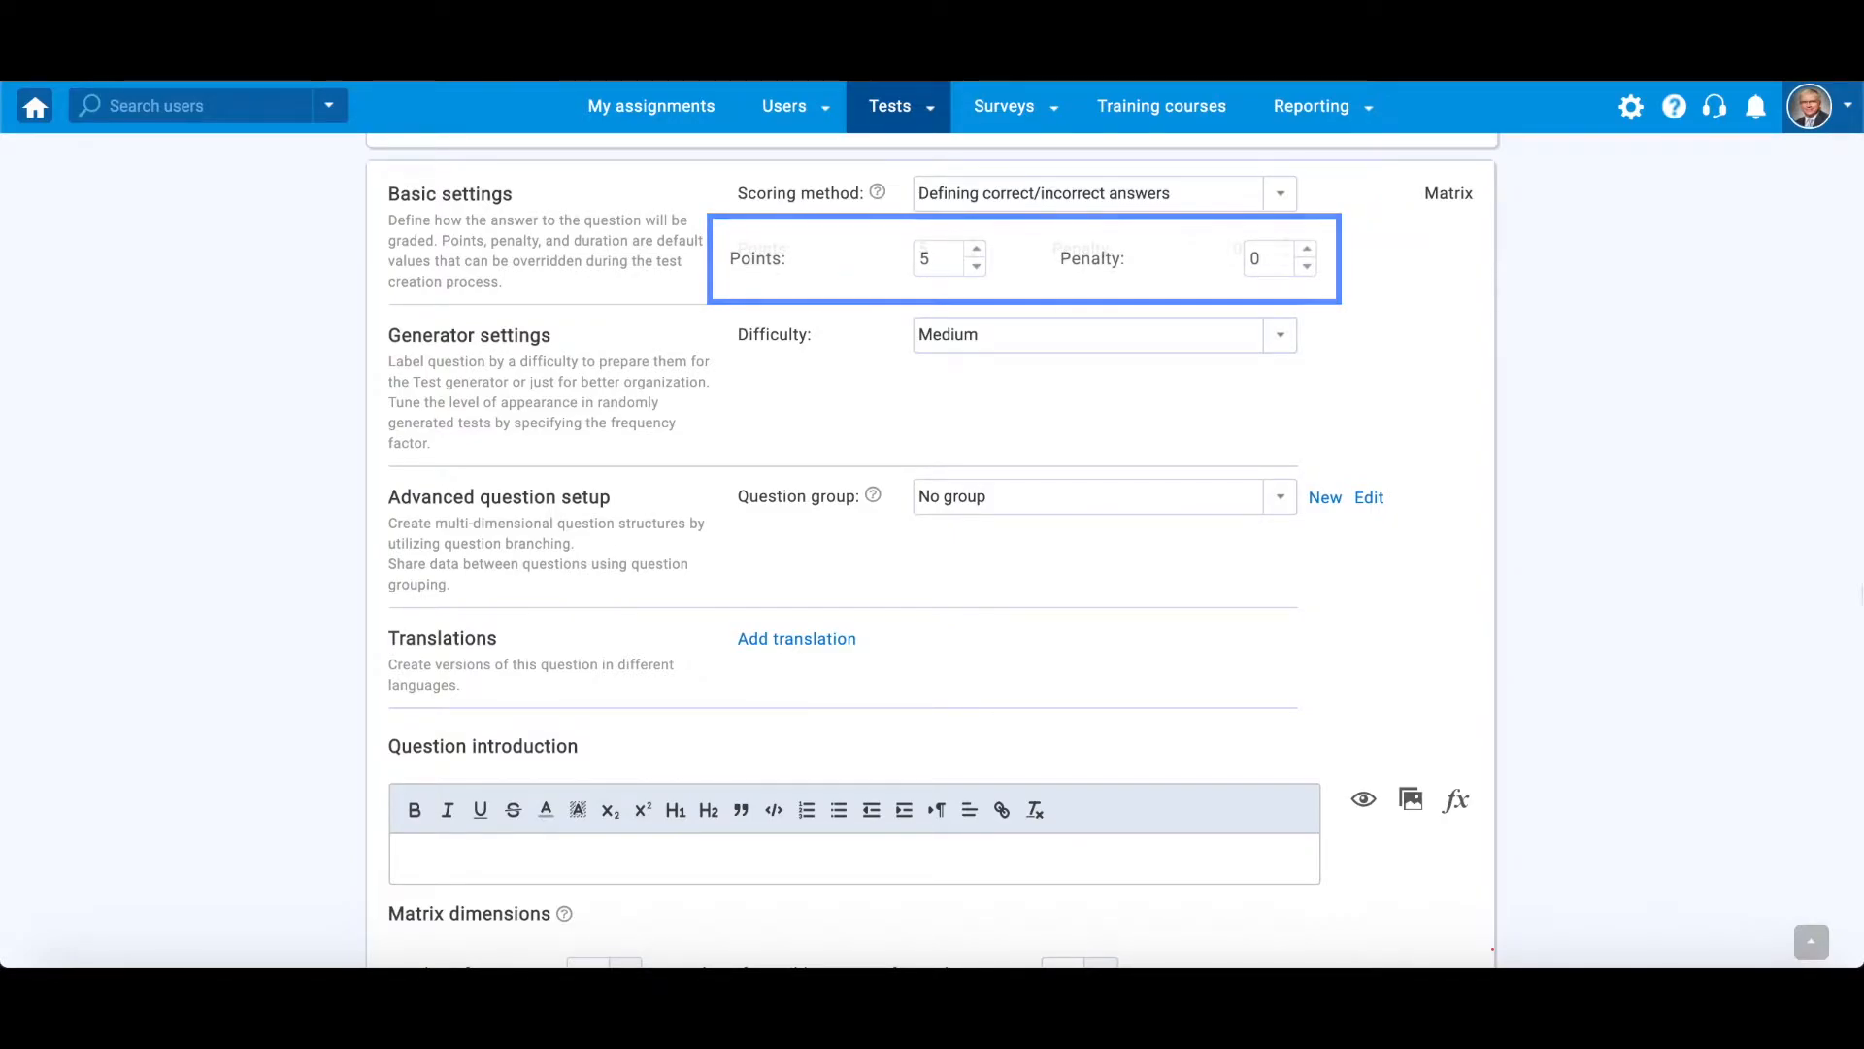
- Enter the question introduction "What is the average temperature of the following planets in our solar system?"
scroll(930, 548, down, 3)
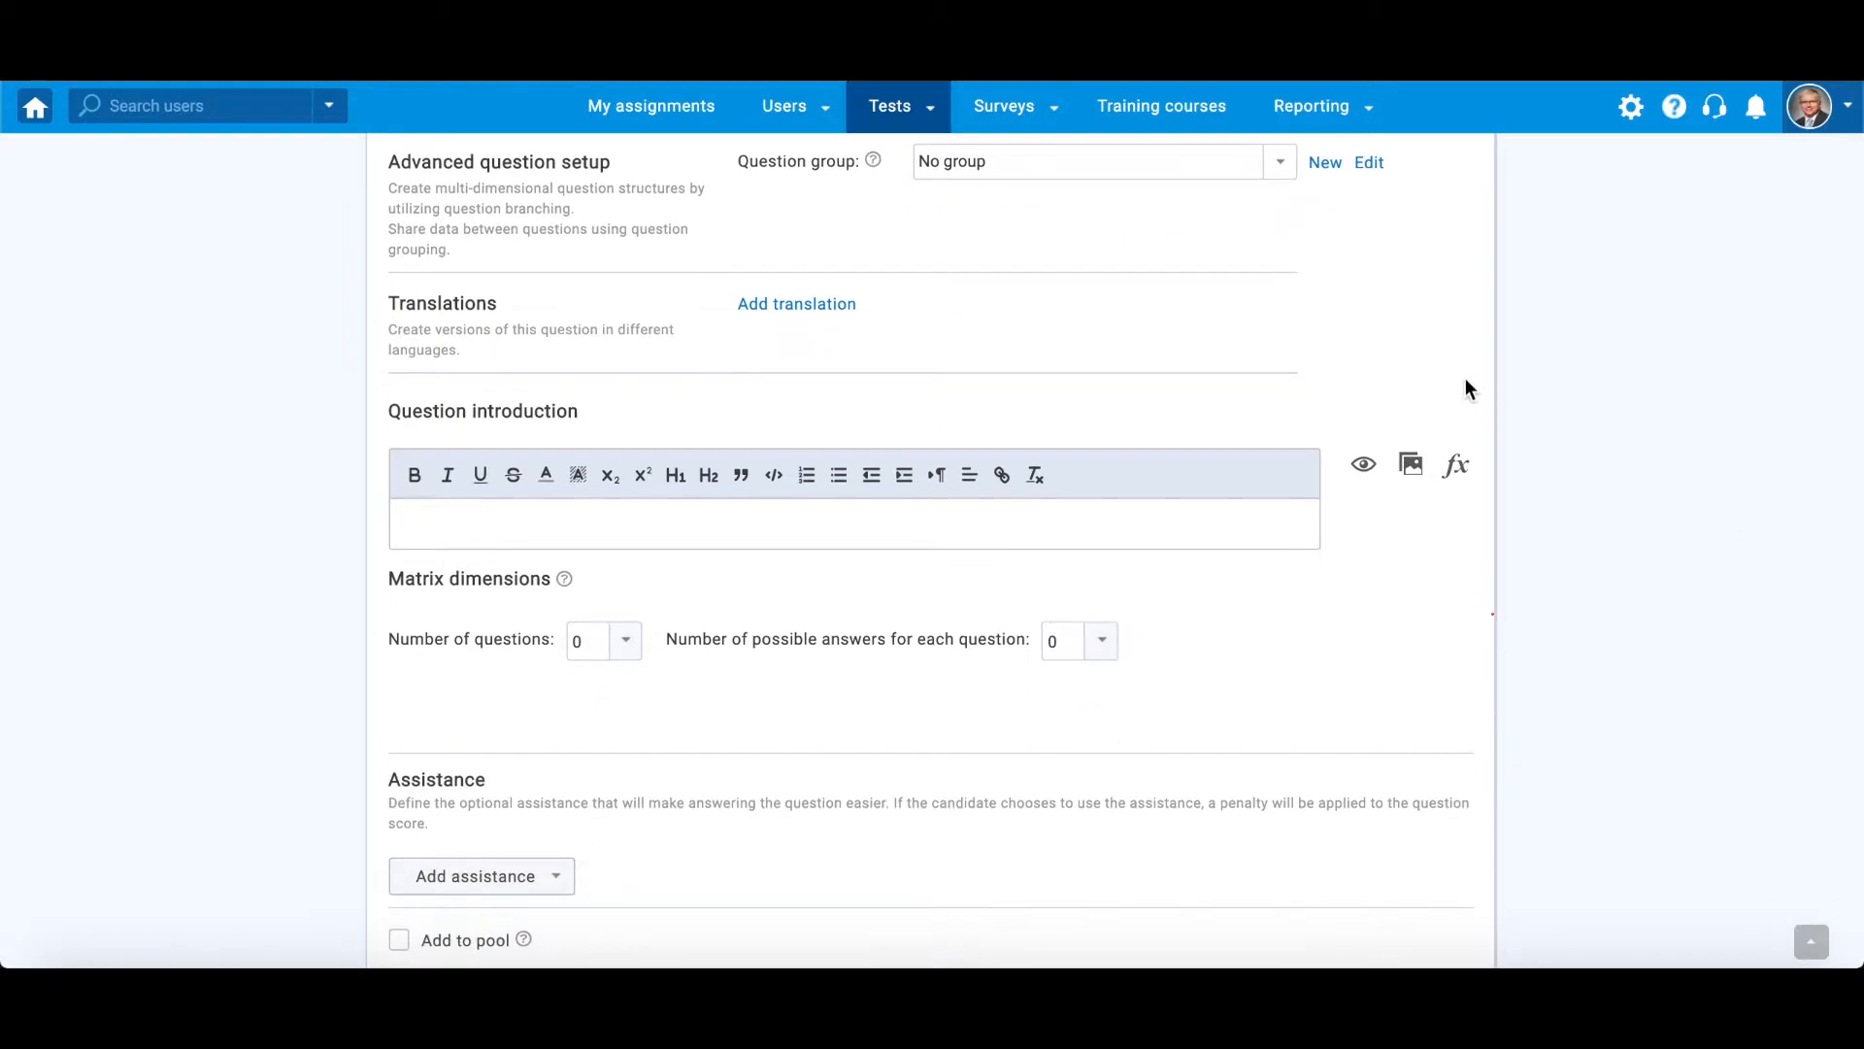
text(What is the average temperature of the following planets in our solar system?)
scroll(1262, 466, down, 1)
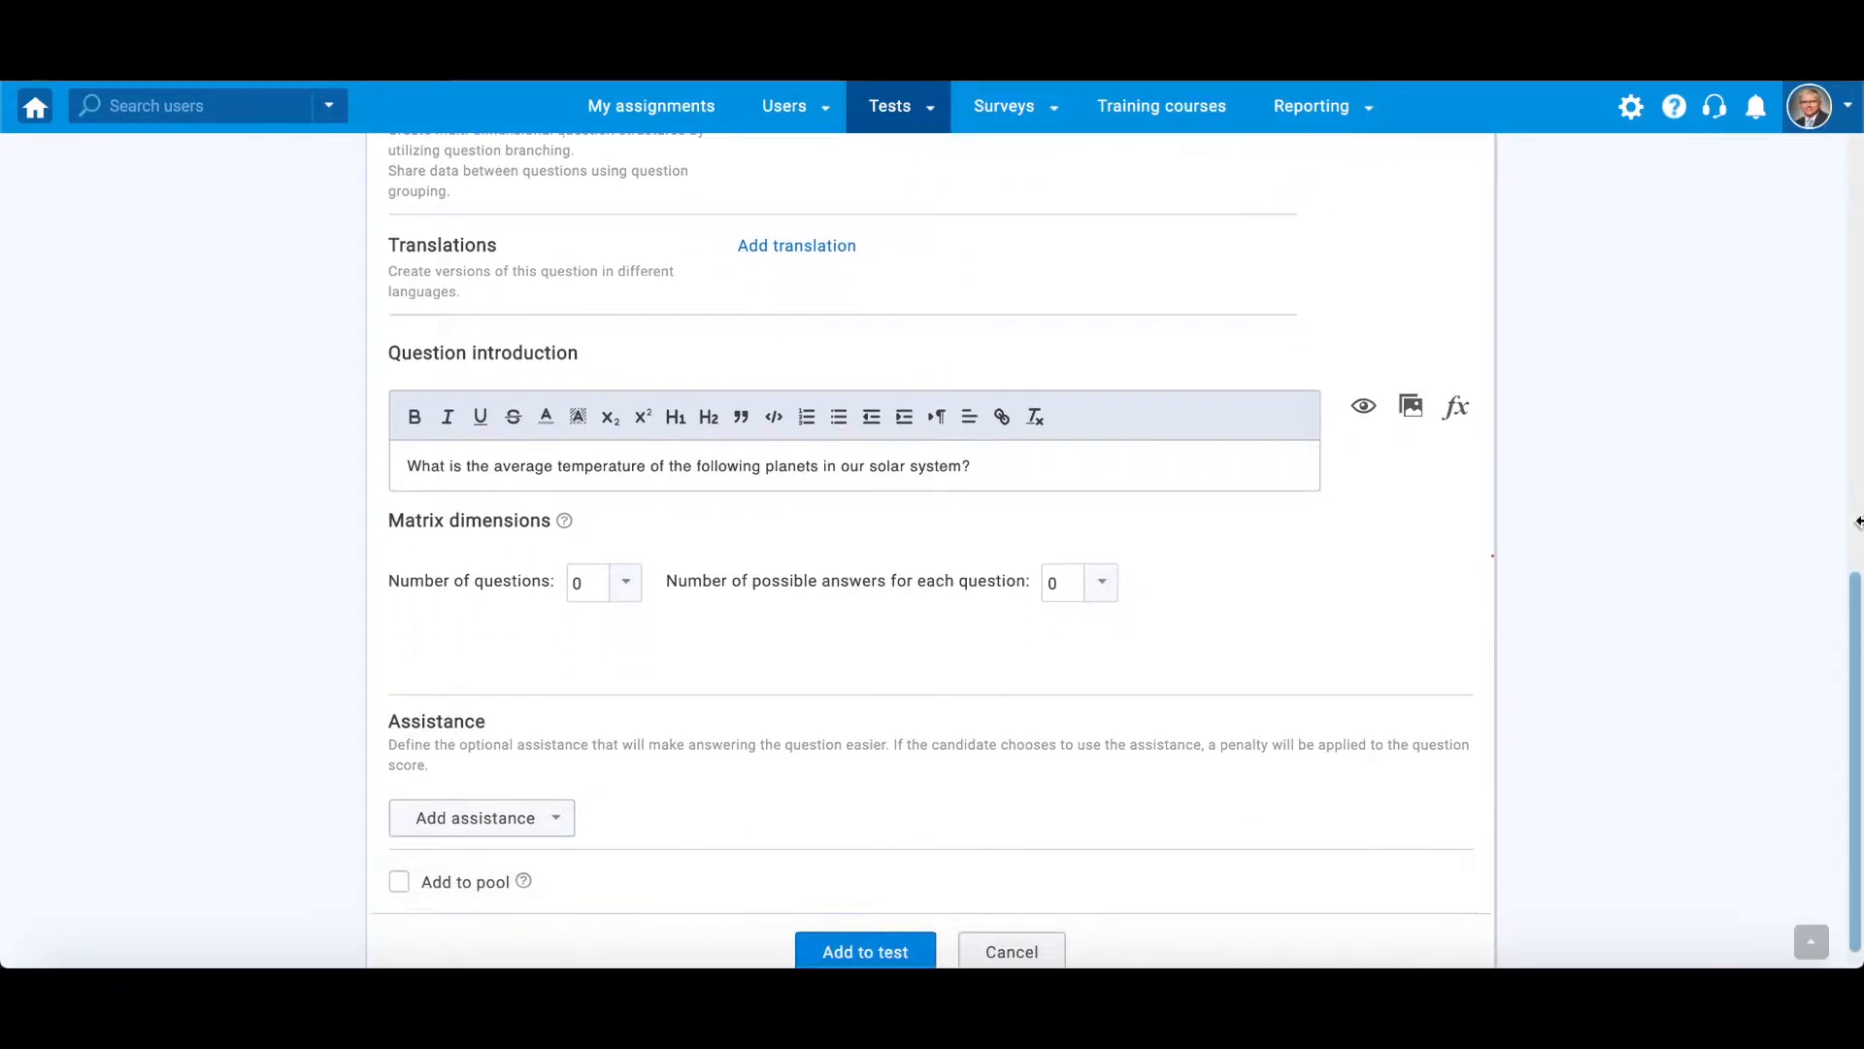
- Set the matrix dimensions to 3 questions with 3 possible answers for each question
click(627, 550)
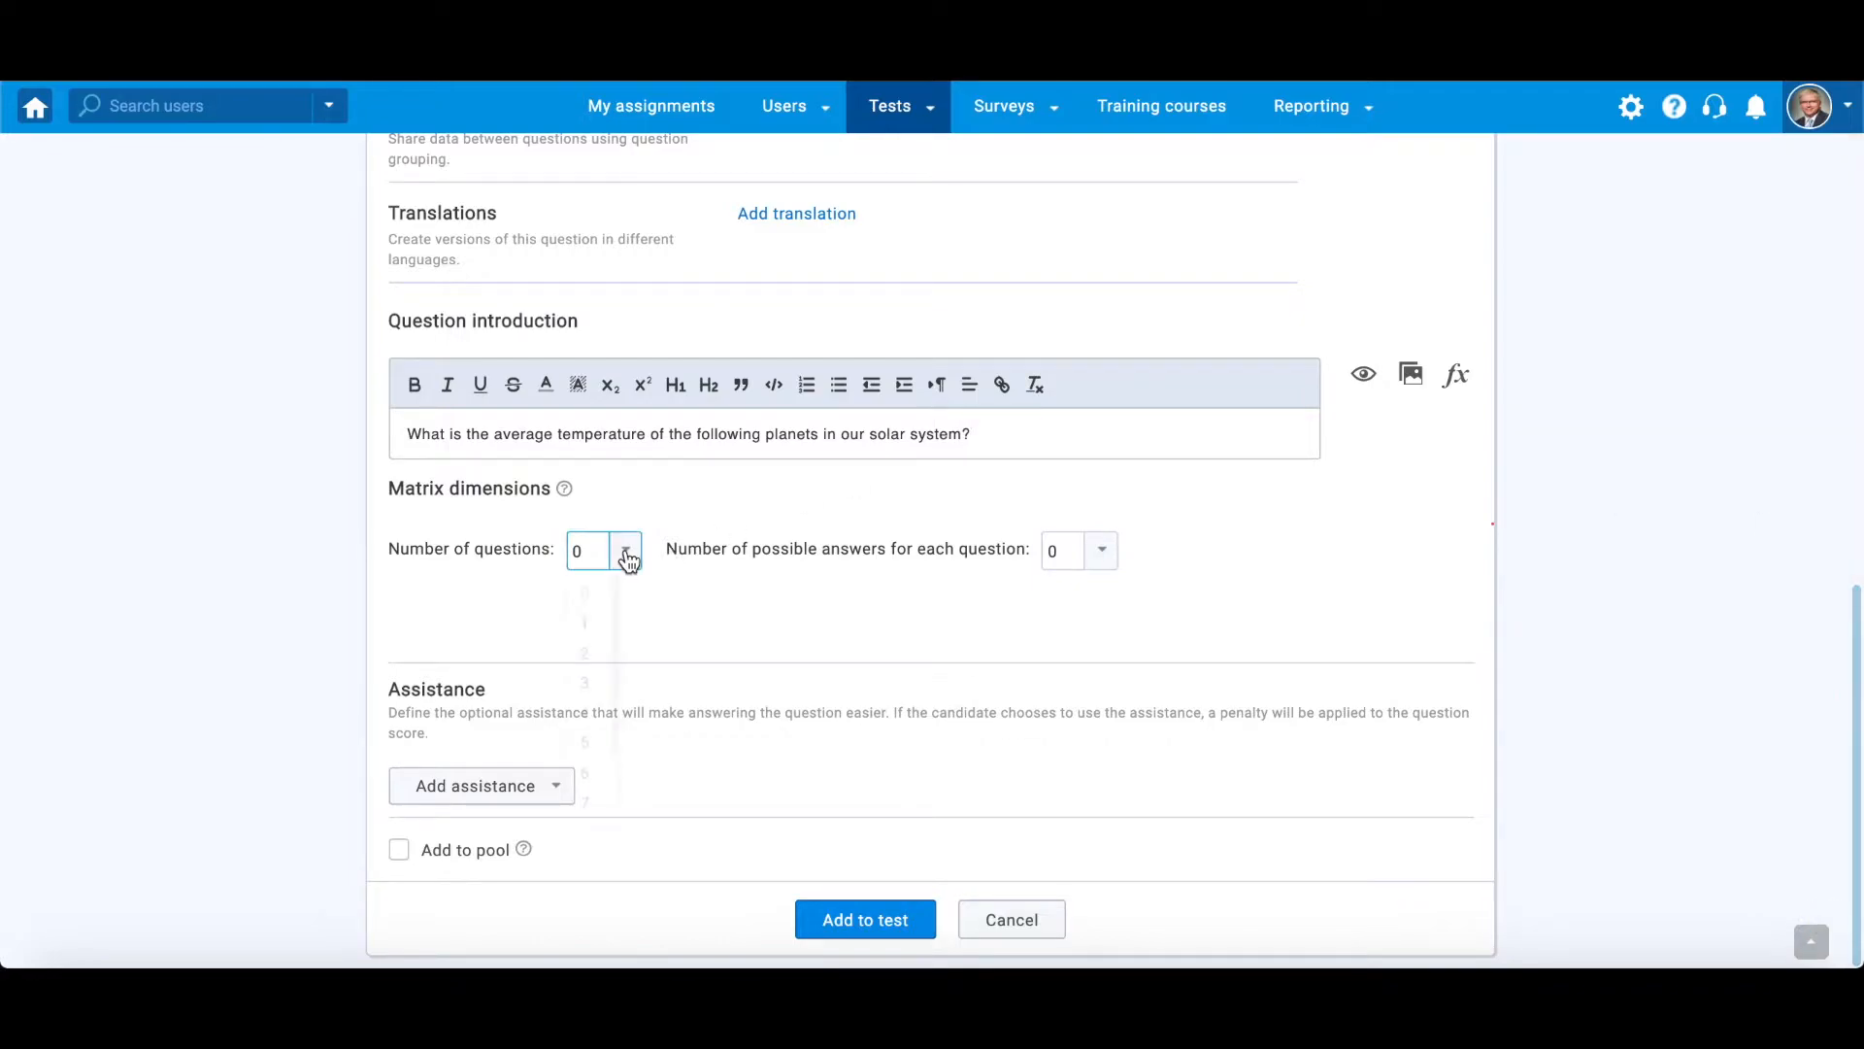
click(588, 681)
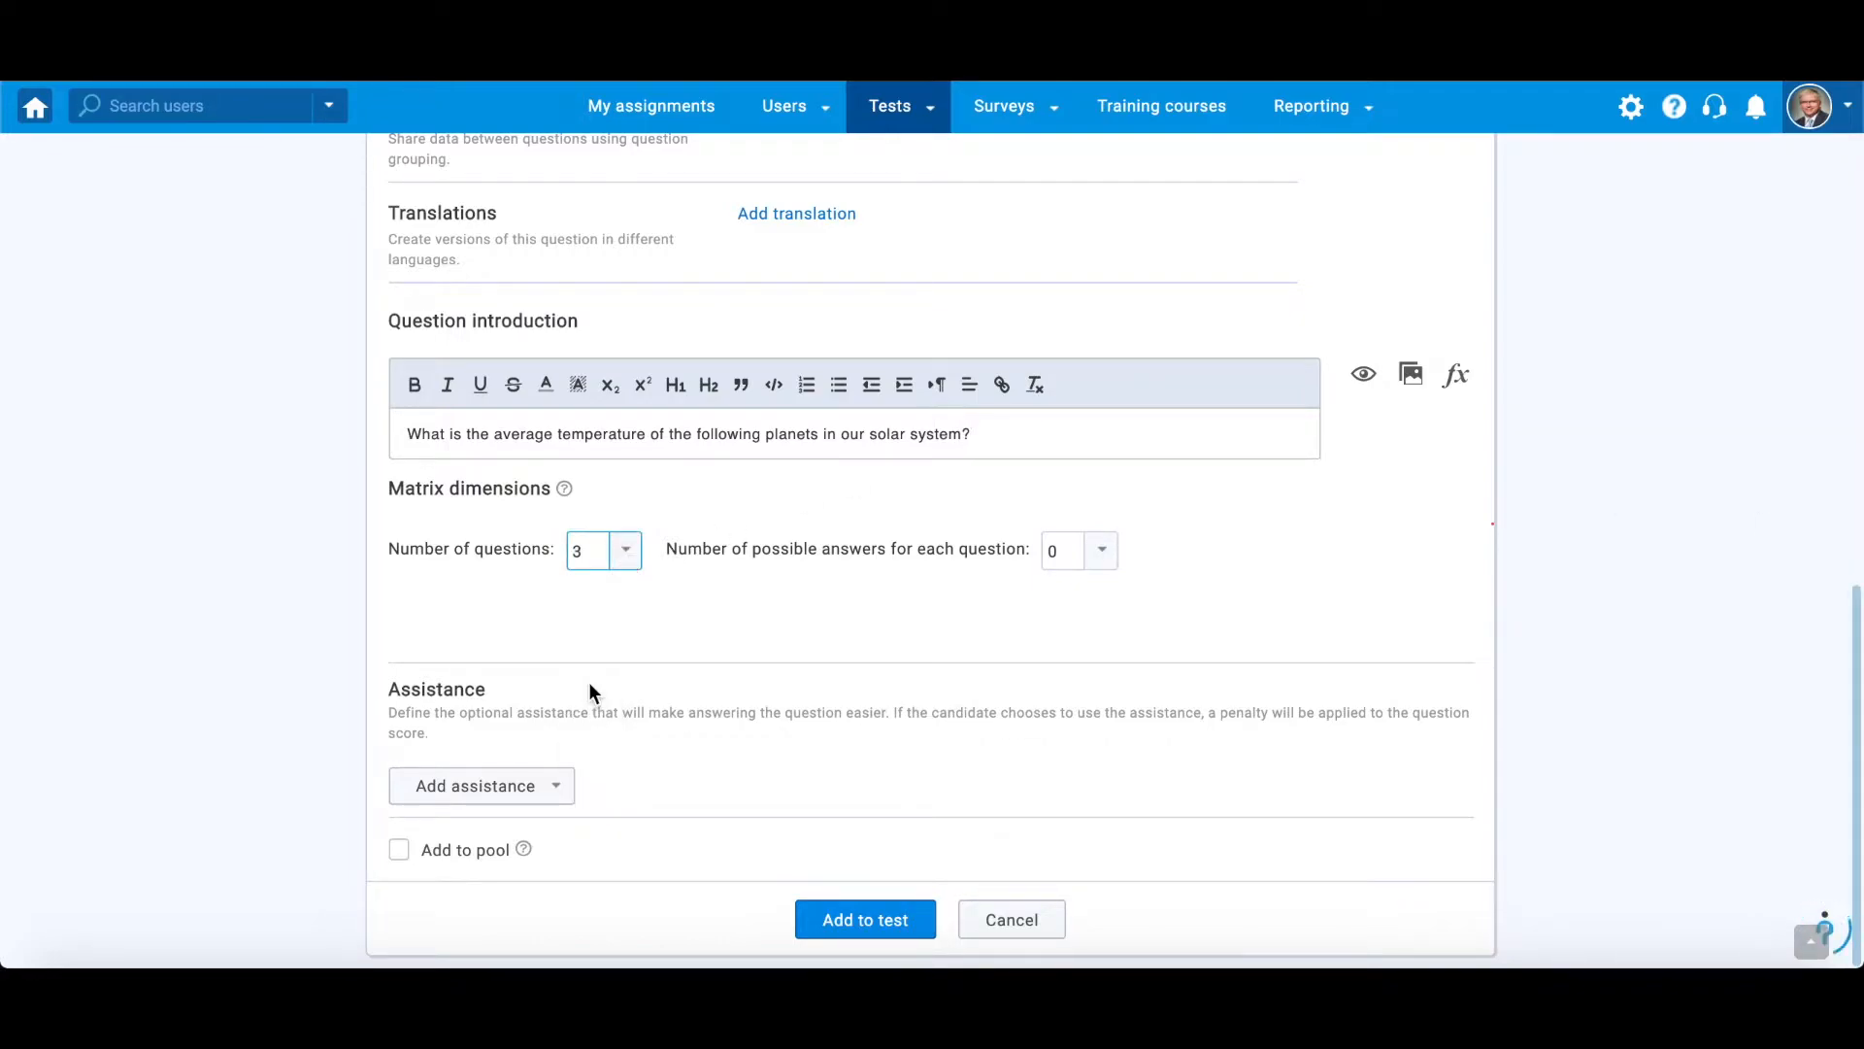
click(1103, 551)
click(1064, 682)
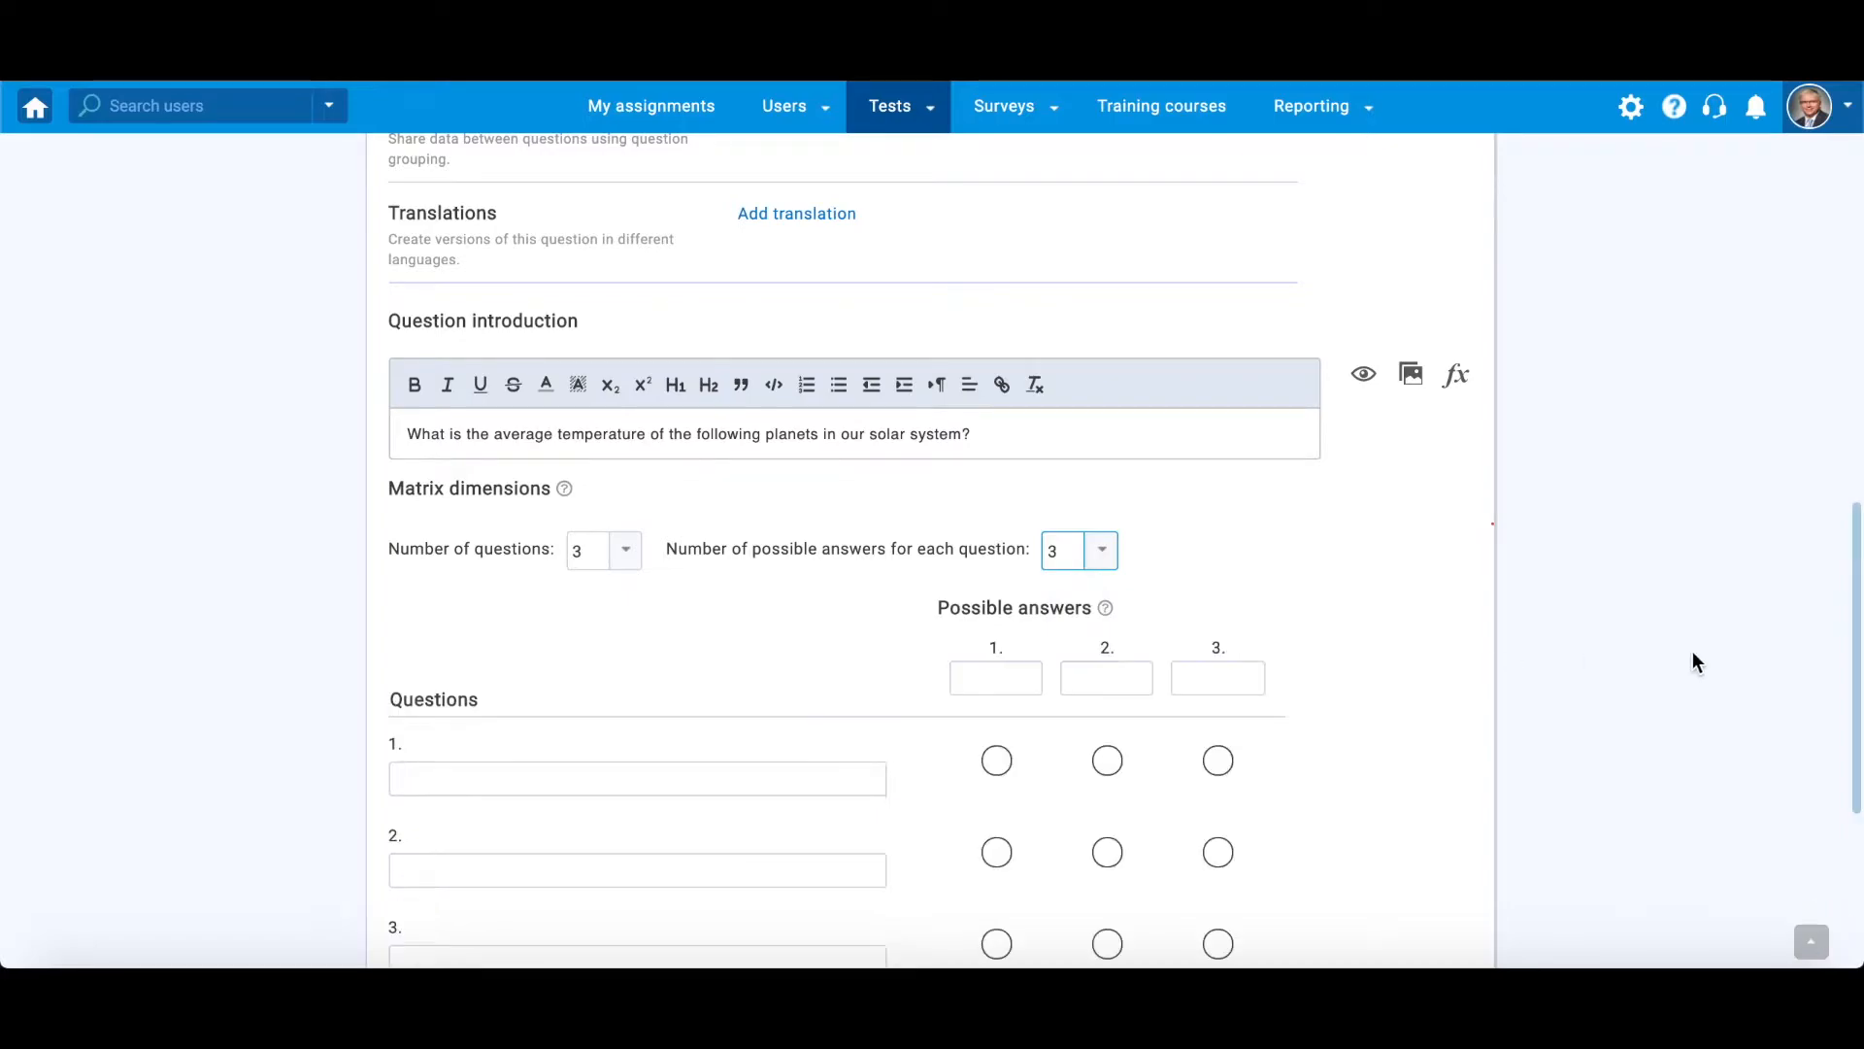
scroll(1819, 653, down, 2)
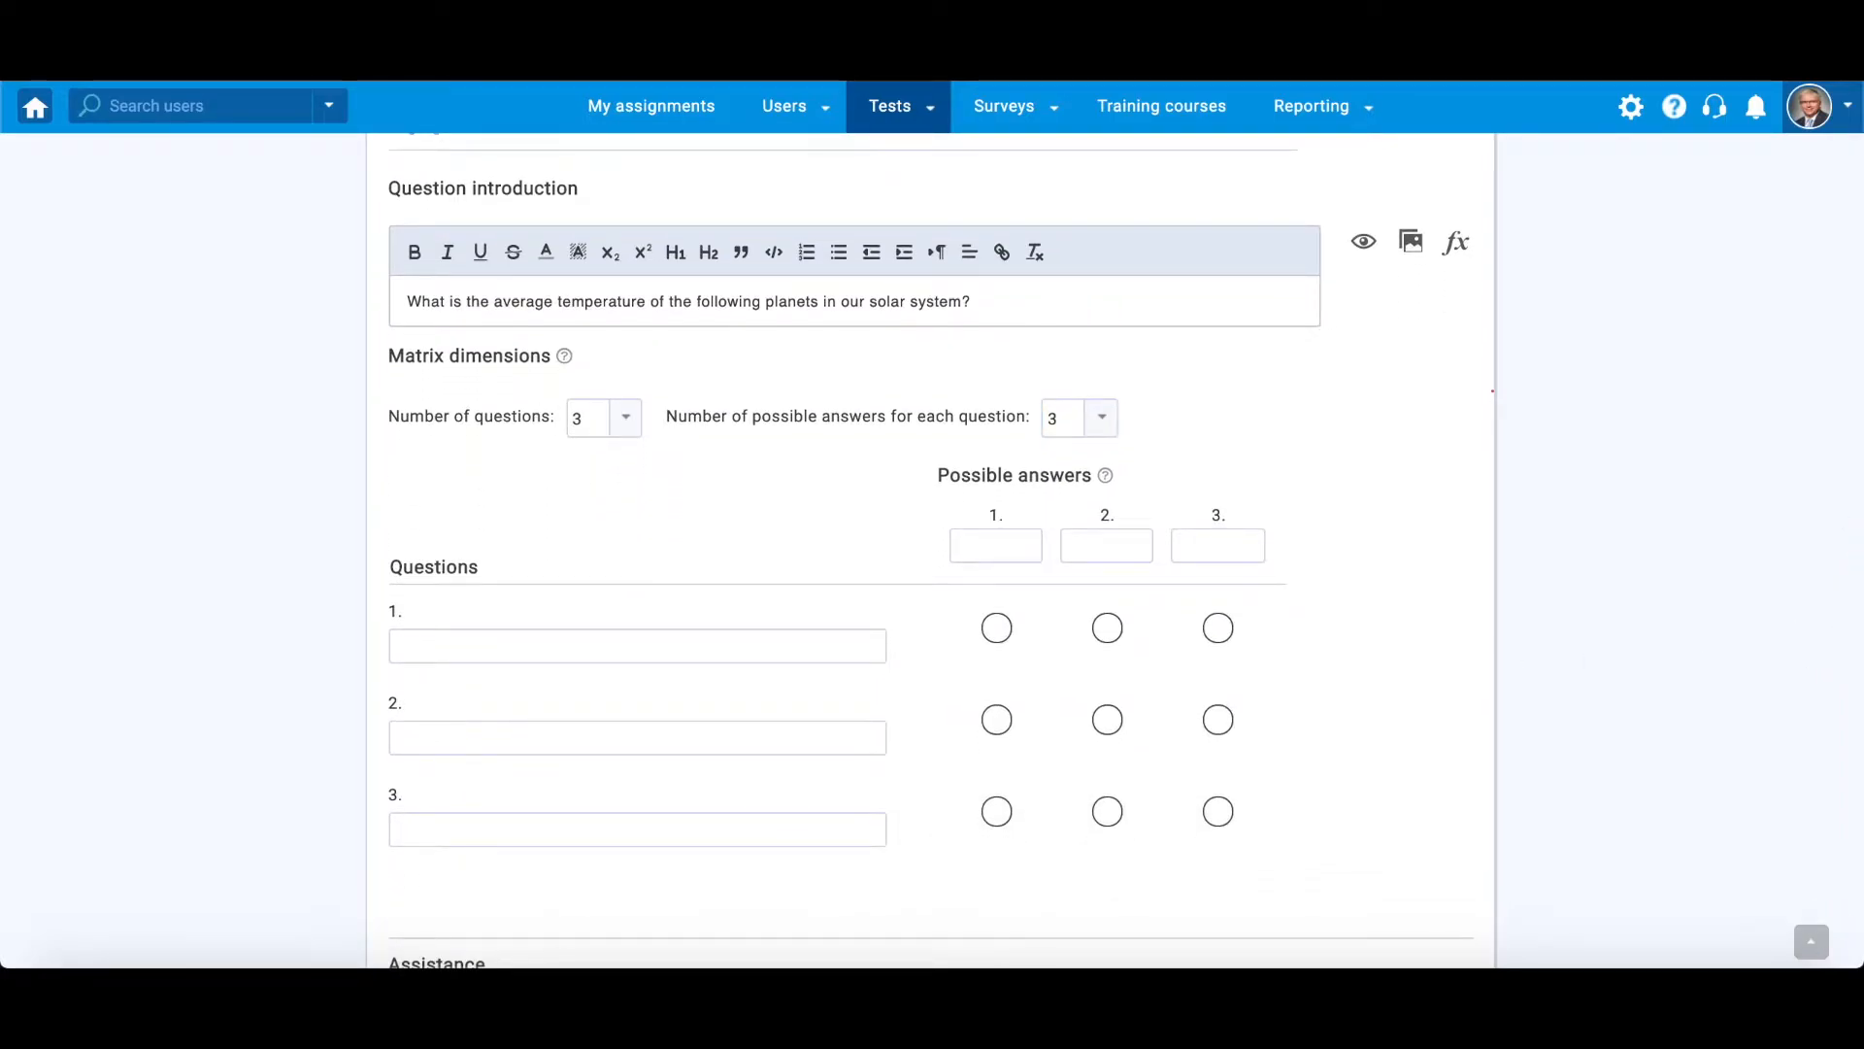
- Fill in the three matrix questions as Venus, Earth and Mars
click(785, 647)
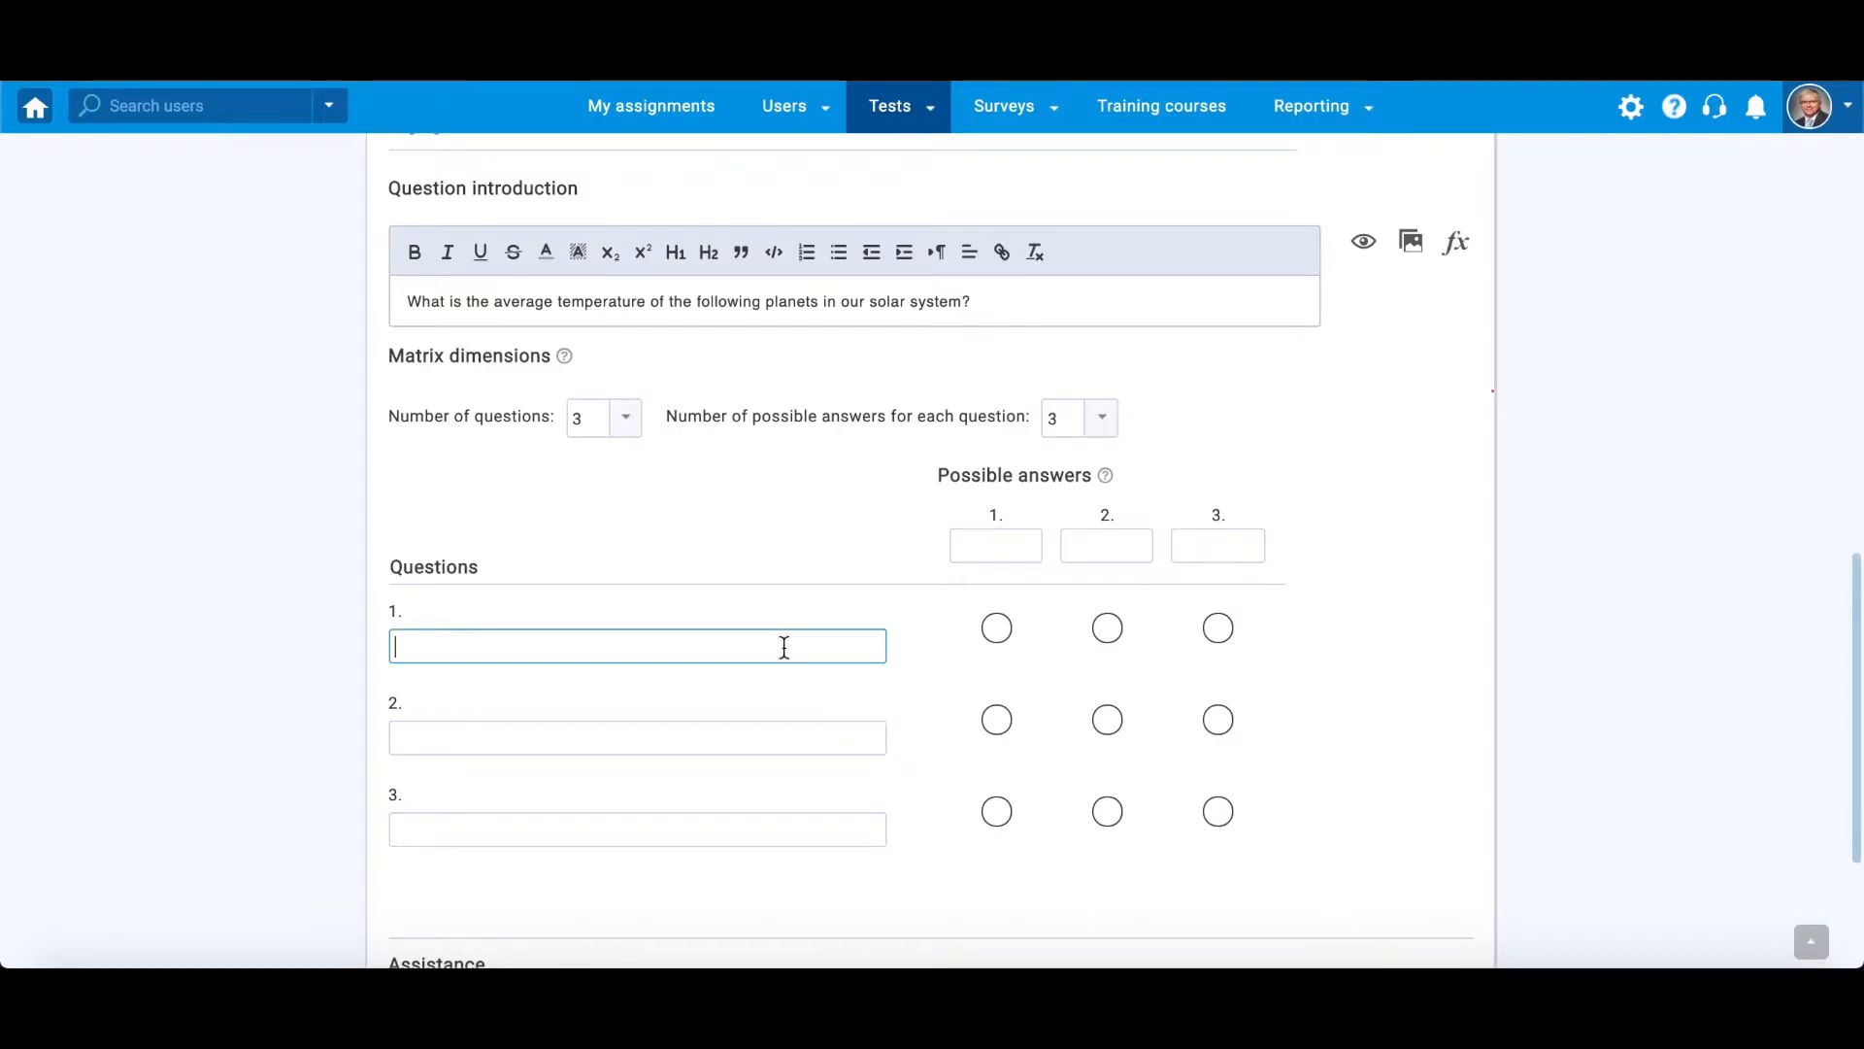
text(Venus)
click(782, 739)
text(Earth)
click(792, 829)
text(Mars)
click(1647, 810)
- Fill in the possible answers as 880°F (471°C), 61°F (16°C) and -20°F (-28°C)
click(1015, 541)
text(880°F (471°C))
click(1112, 545)
text(61°F (16°C))
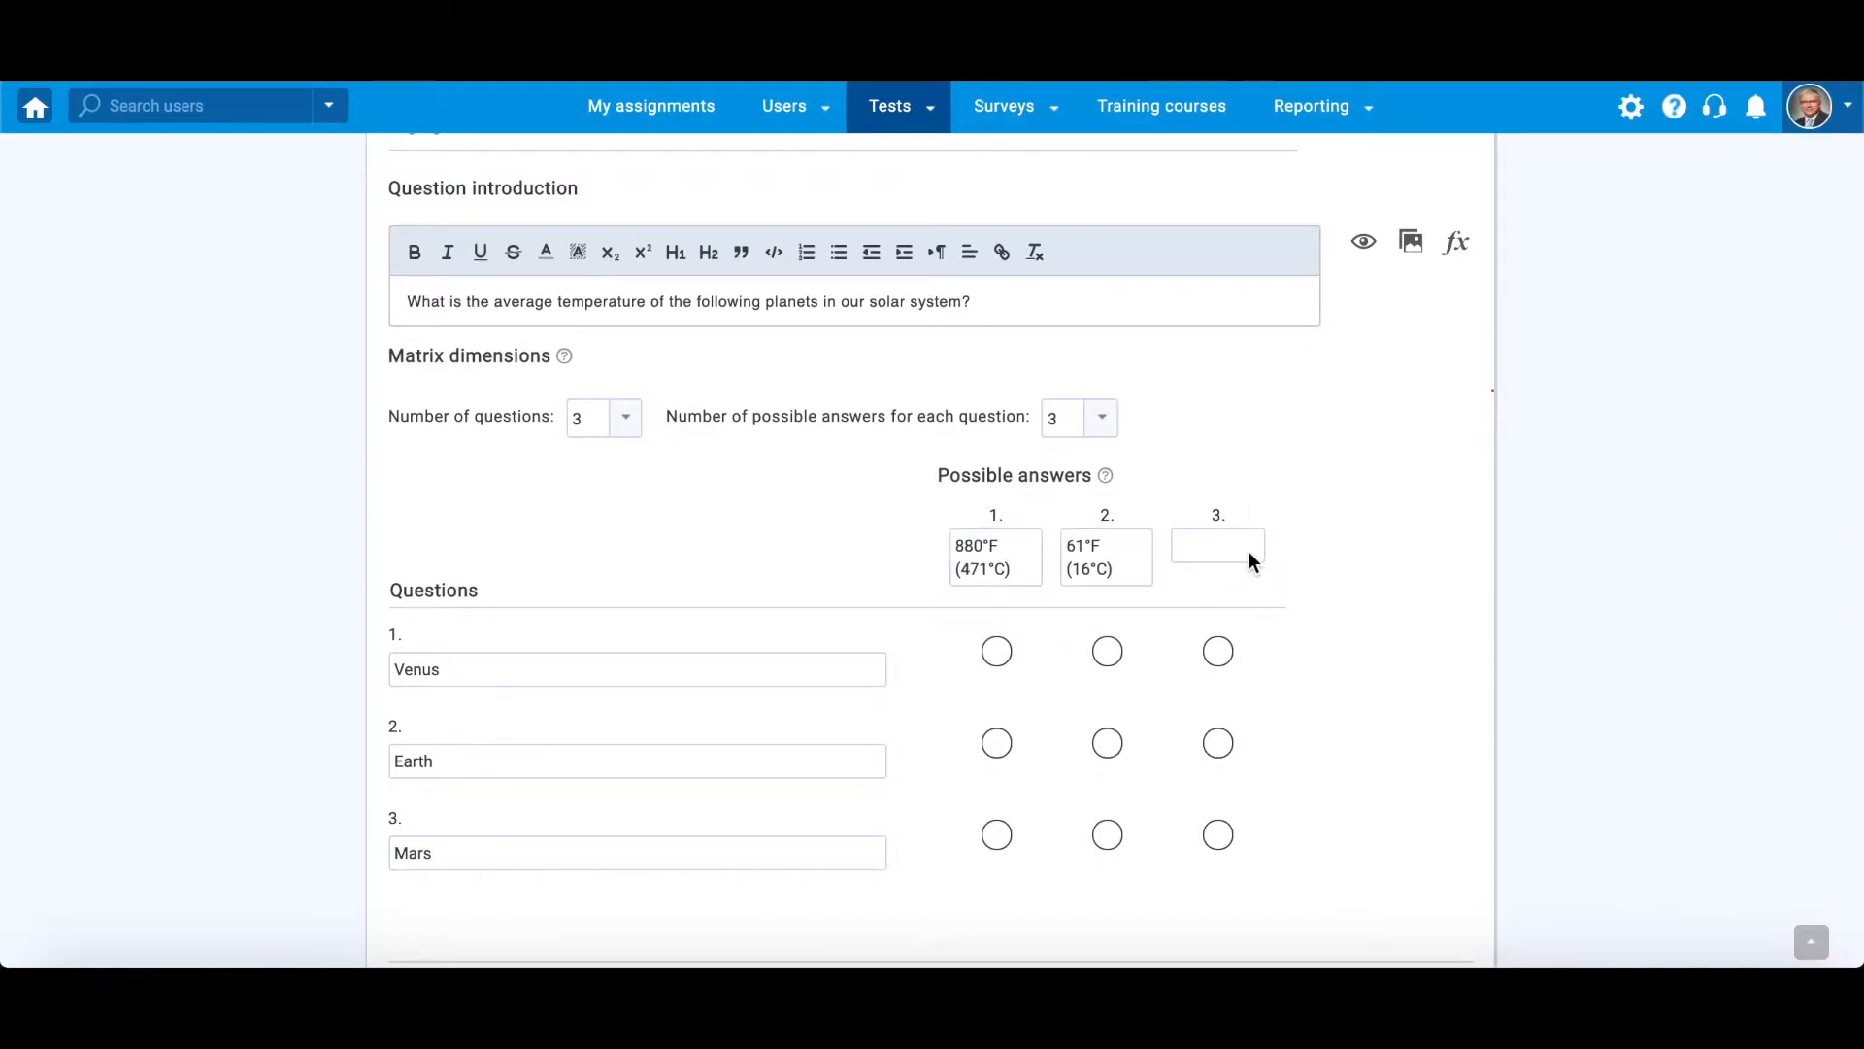
click(1233, 550)
text(-20°F (-28°C))
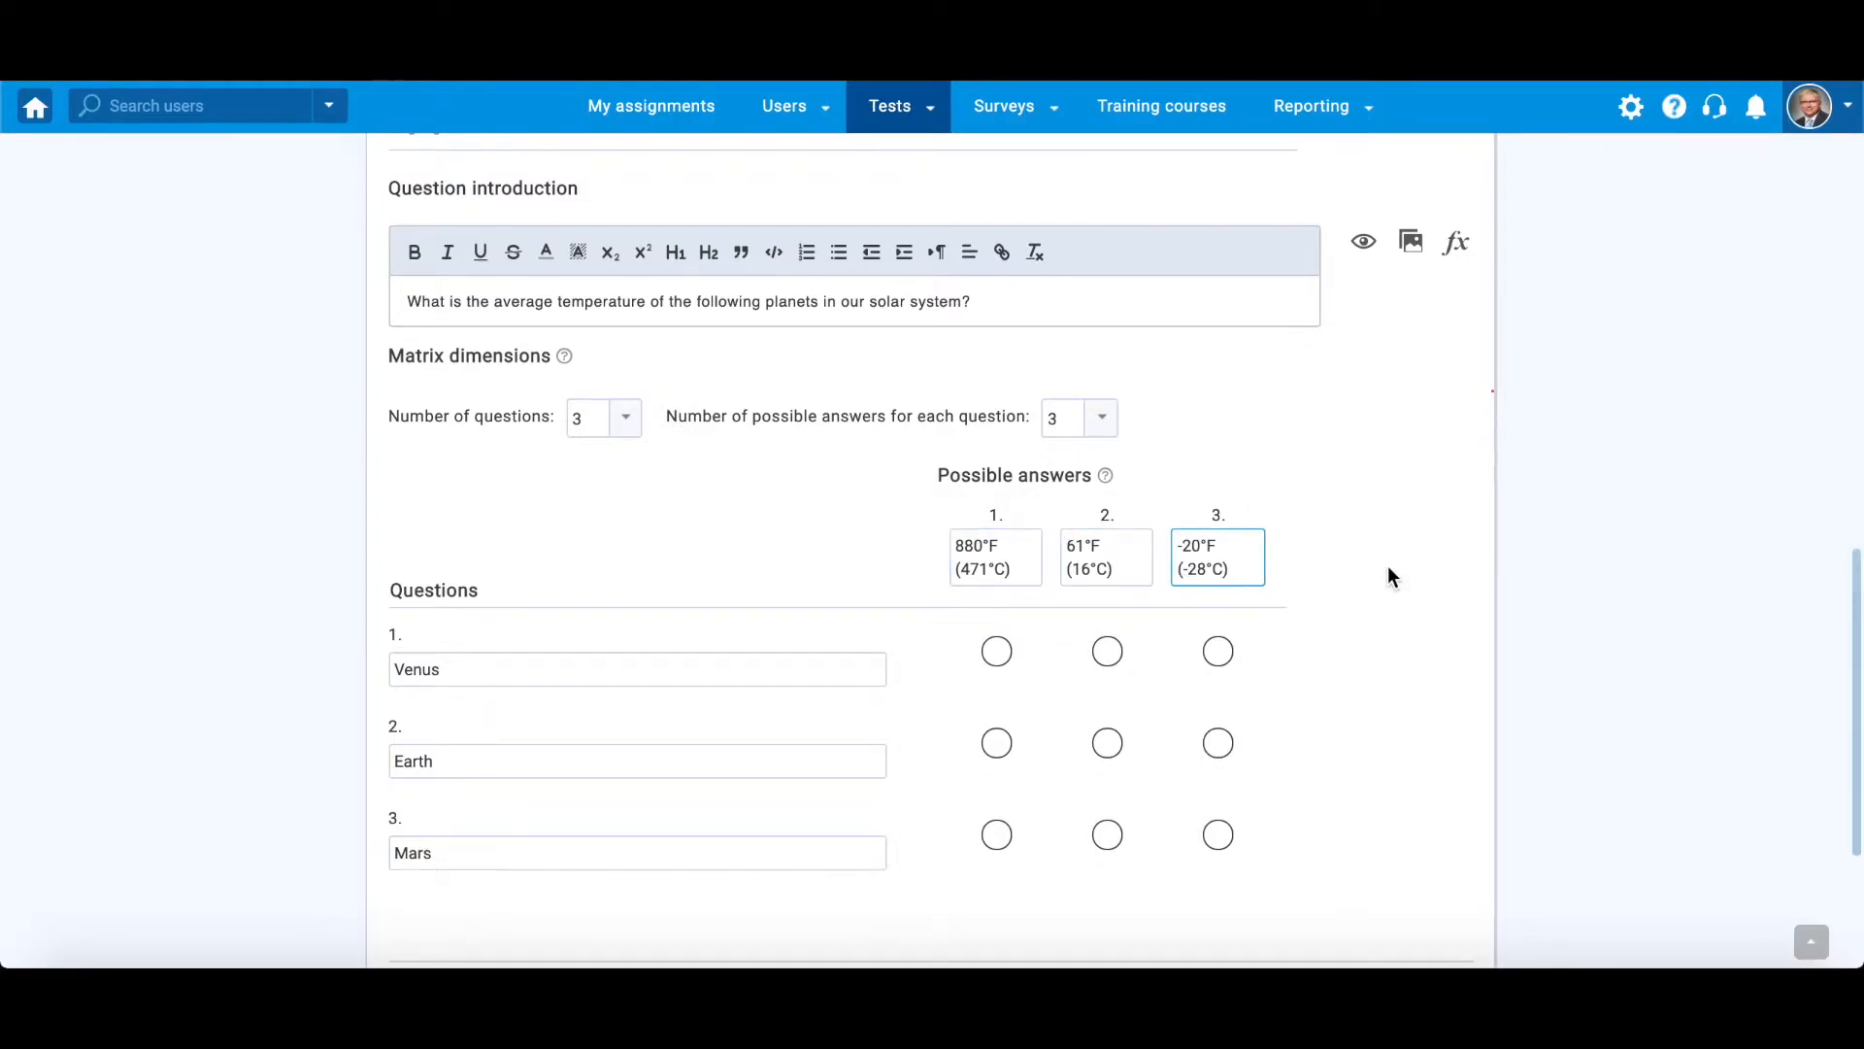
click(1385, 574)
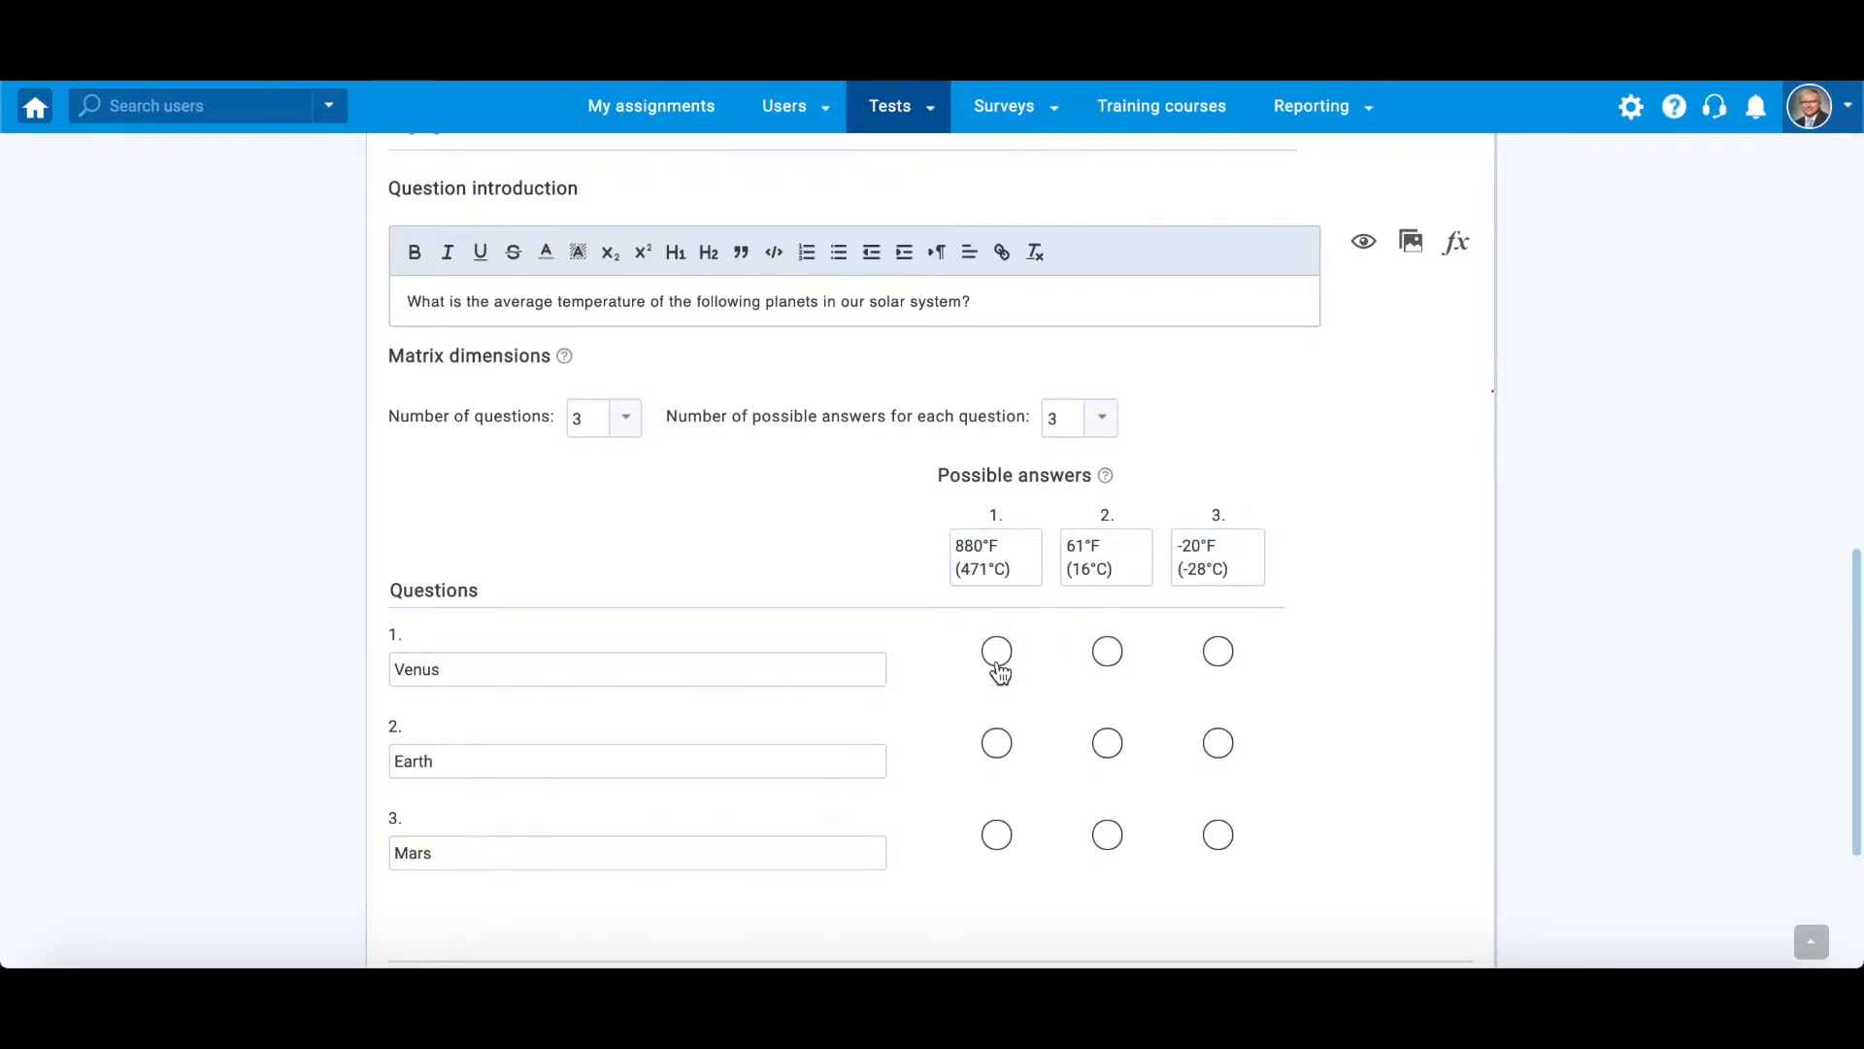
- Mark the correct answers: 880°F (471°C) for Venus, 61°F (16°C) for Earth and -20°F (-28°C) for Mars
click(998, 653)
click(1108, 744)
click(1219, 842)
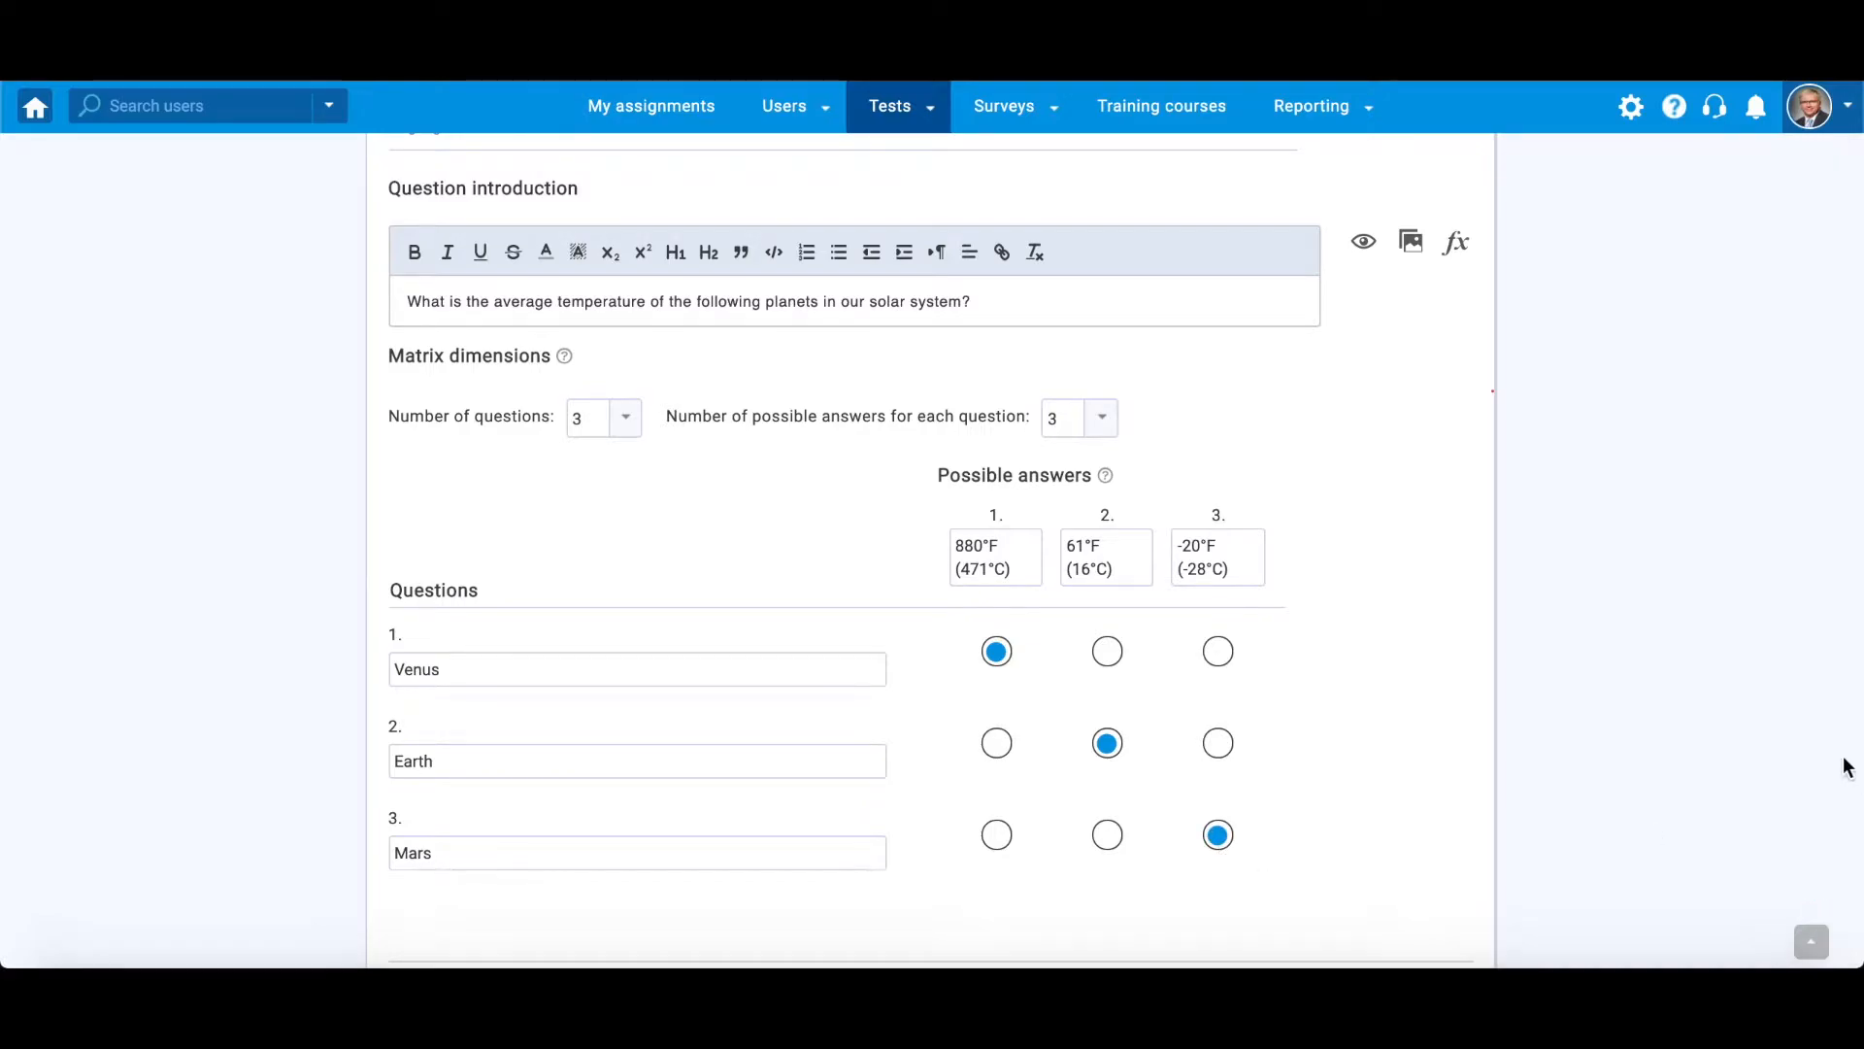
- Make the words "average temperature" bold in the question introduction
drag(496, 304, 650, 304)
click(413, 252)
click(525, 311)
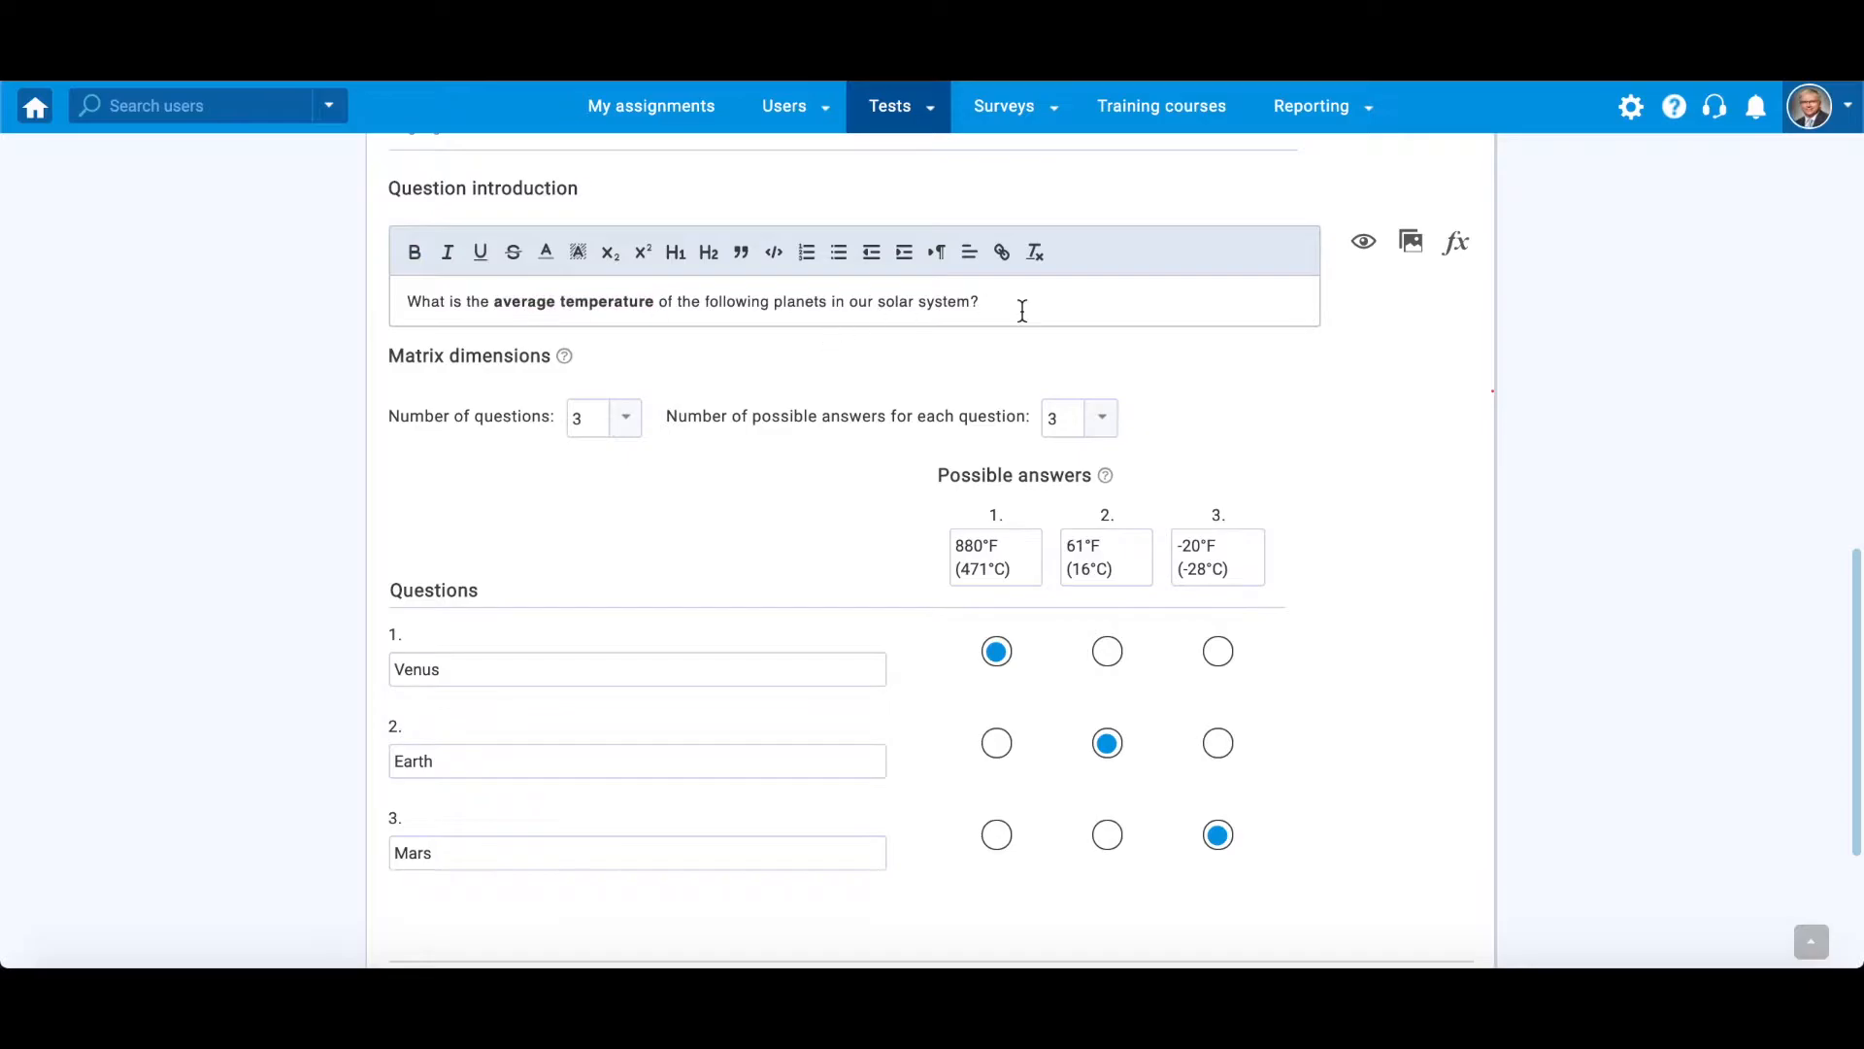
- Preview the question introduction and look through the functions, letters and symbols offered for formulas
click(1361, 245)
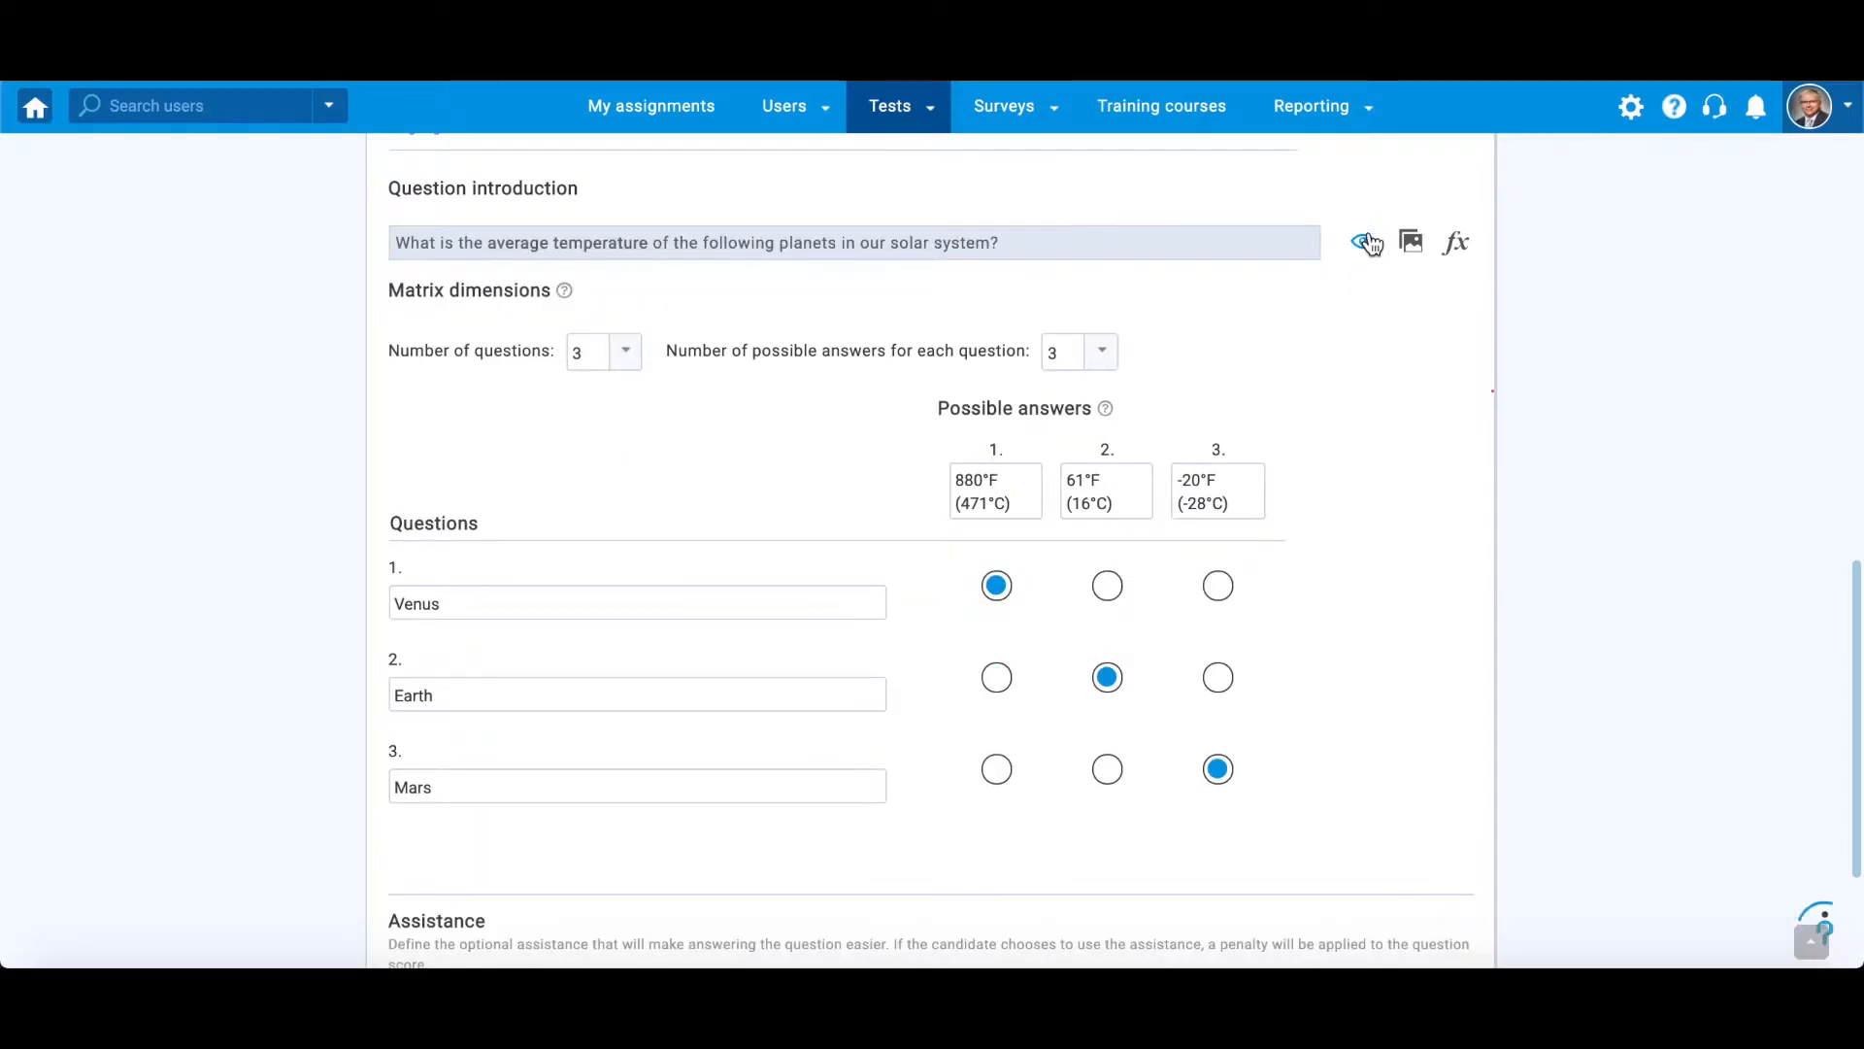
click(1365, 243)
click(1466, 251)
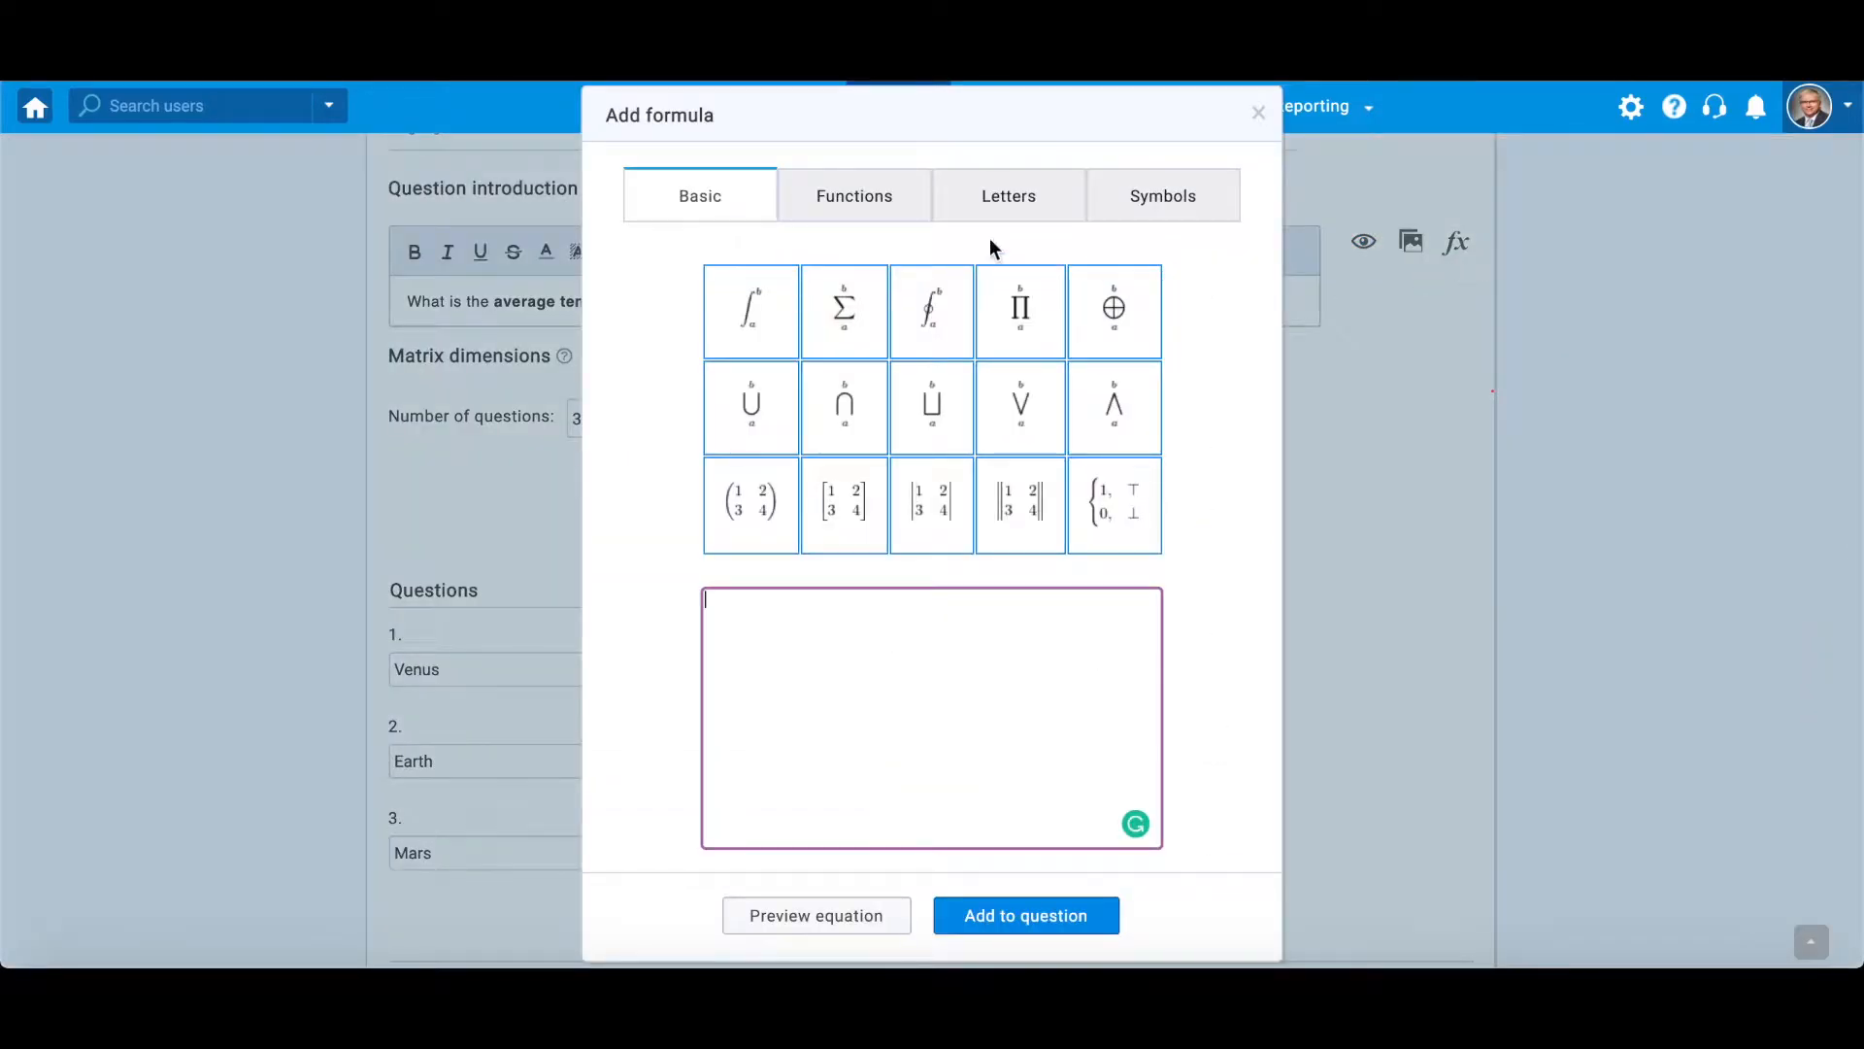
click(871, 202)
click(1000, 206)
click(1146, 197)
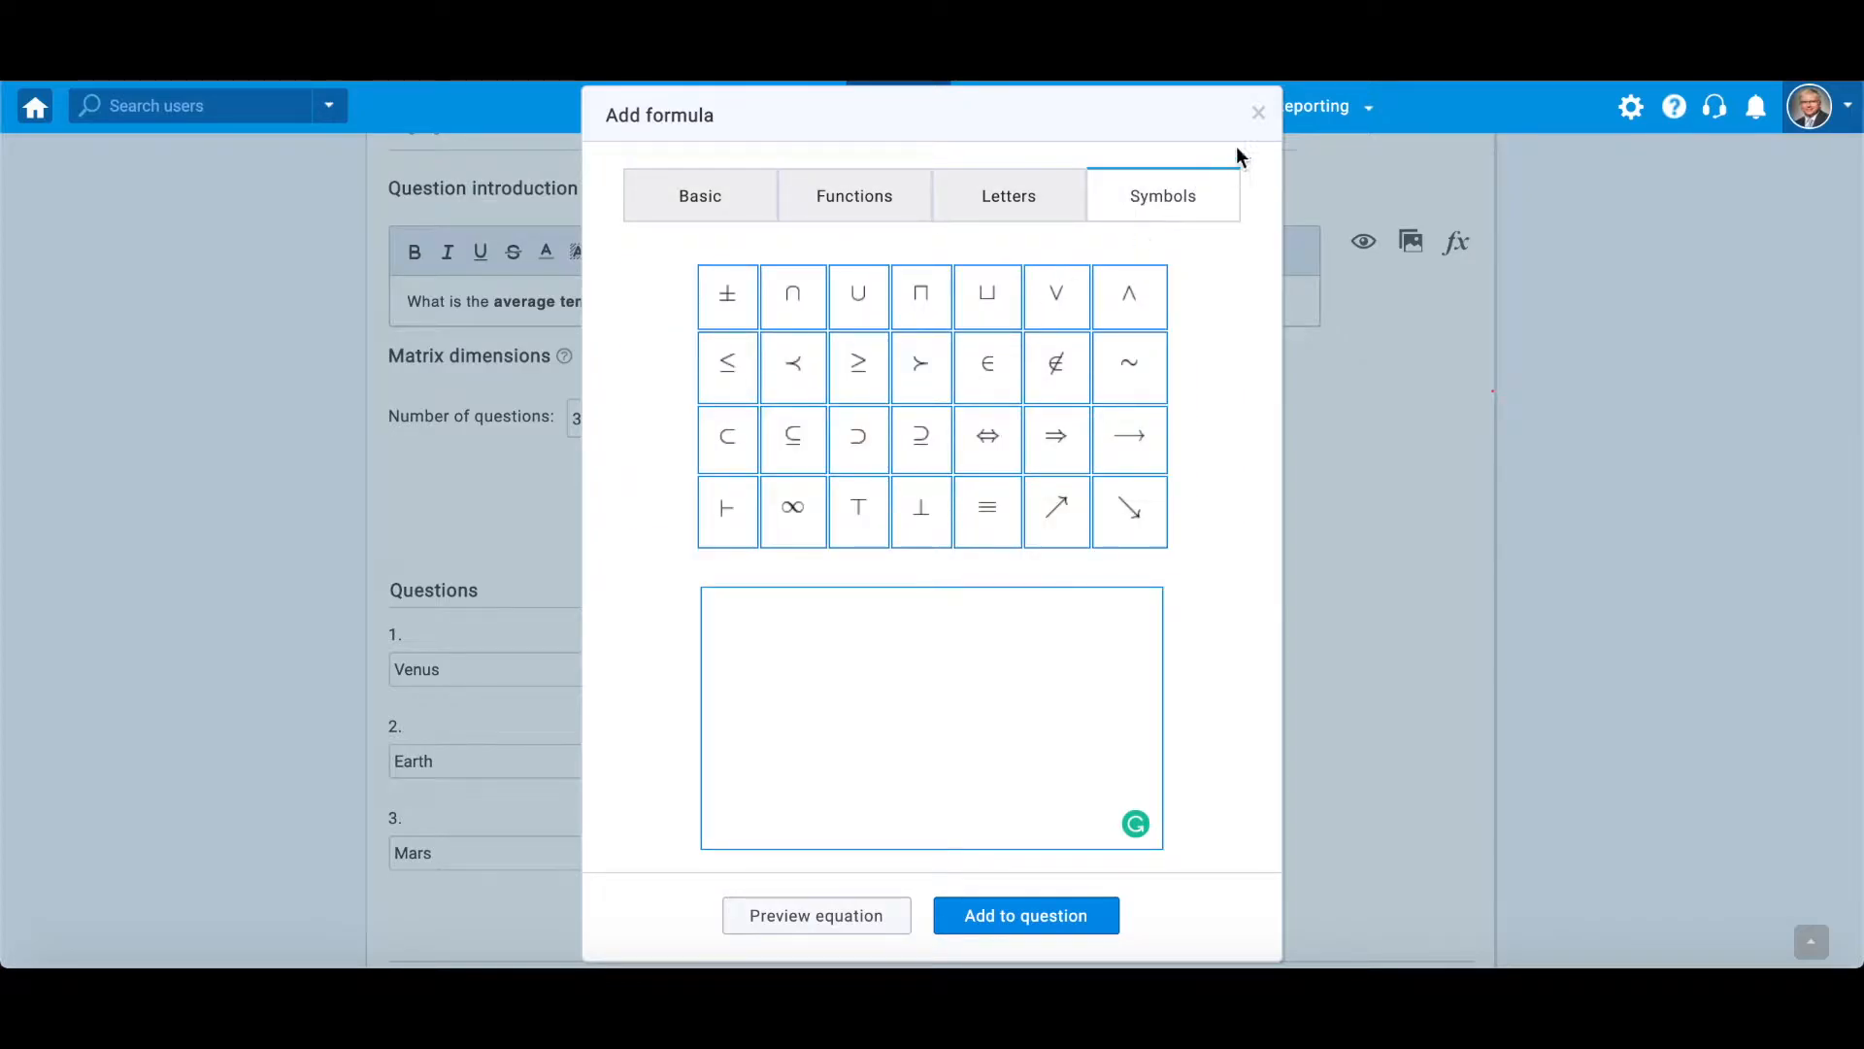
click(1258, 113)
- Add the picture Image.jpg to the question introduction
click(1401, 250)
click(1257, 147)
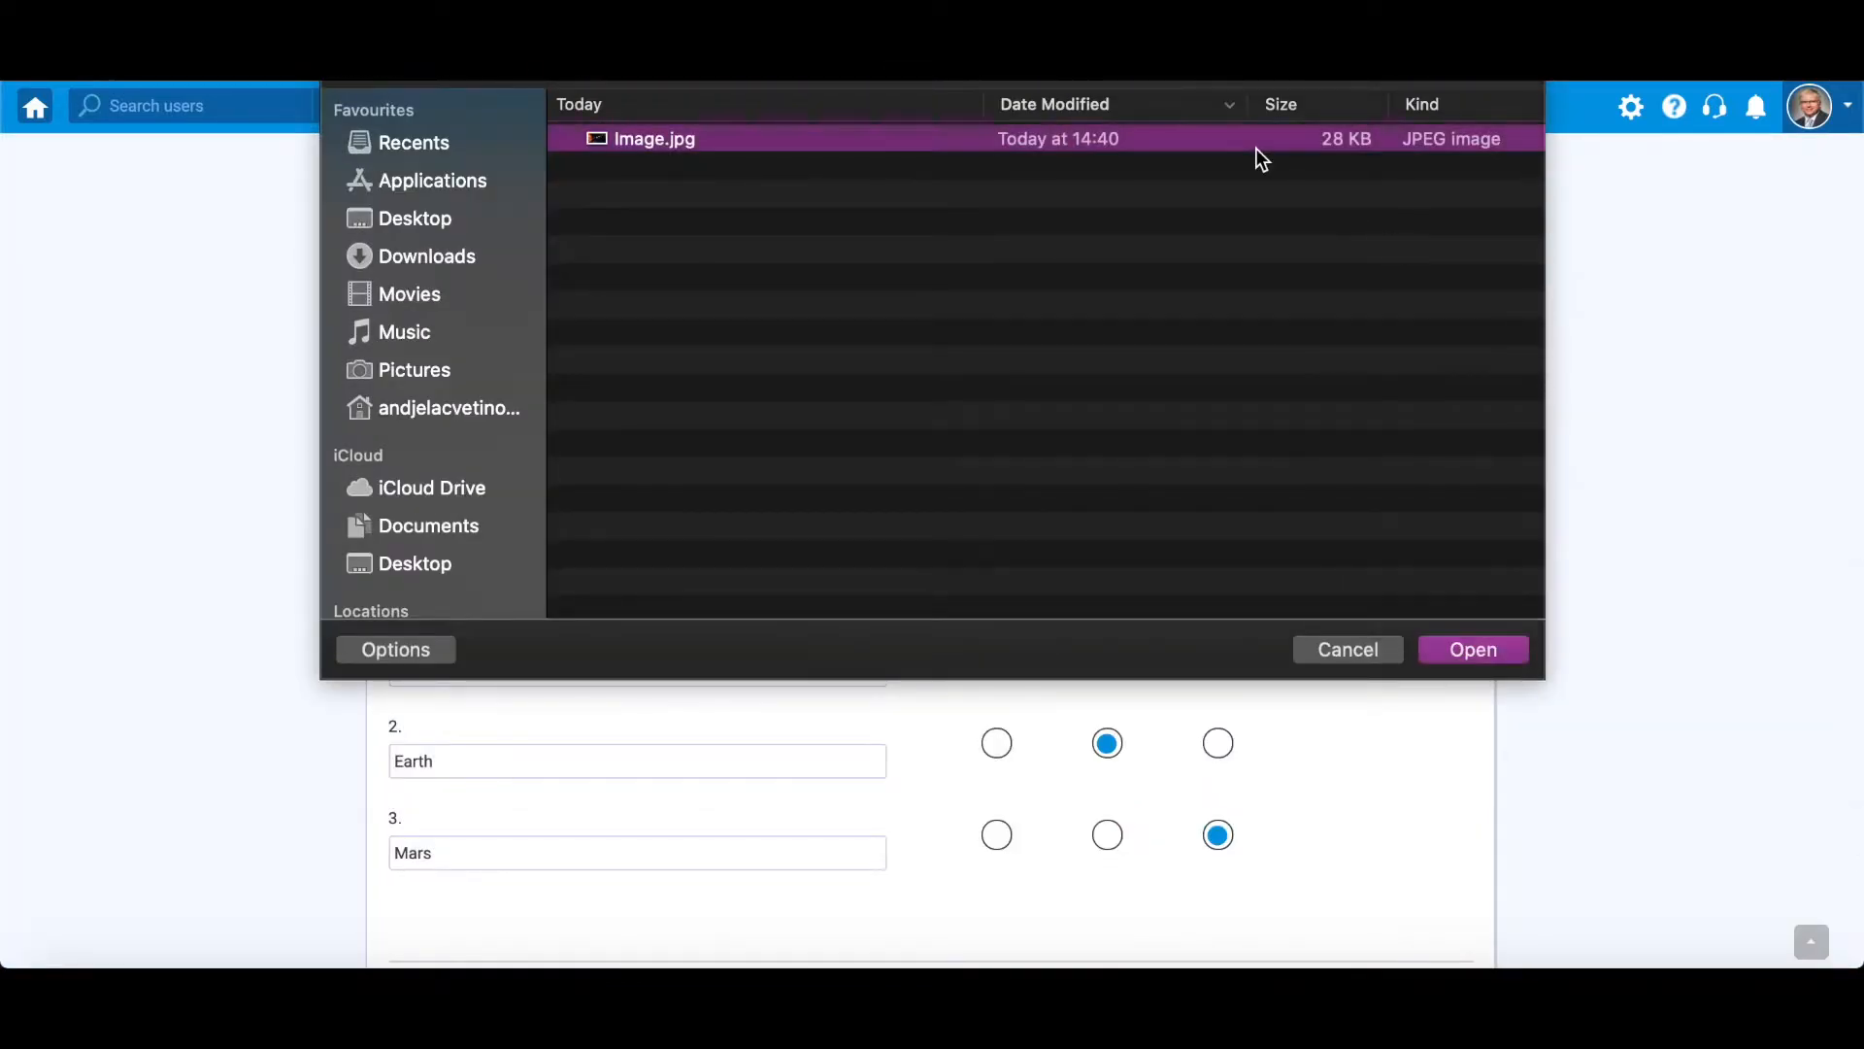
click(1434, 643)
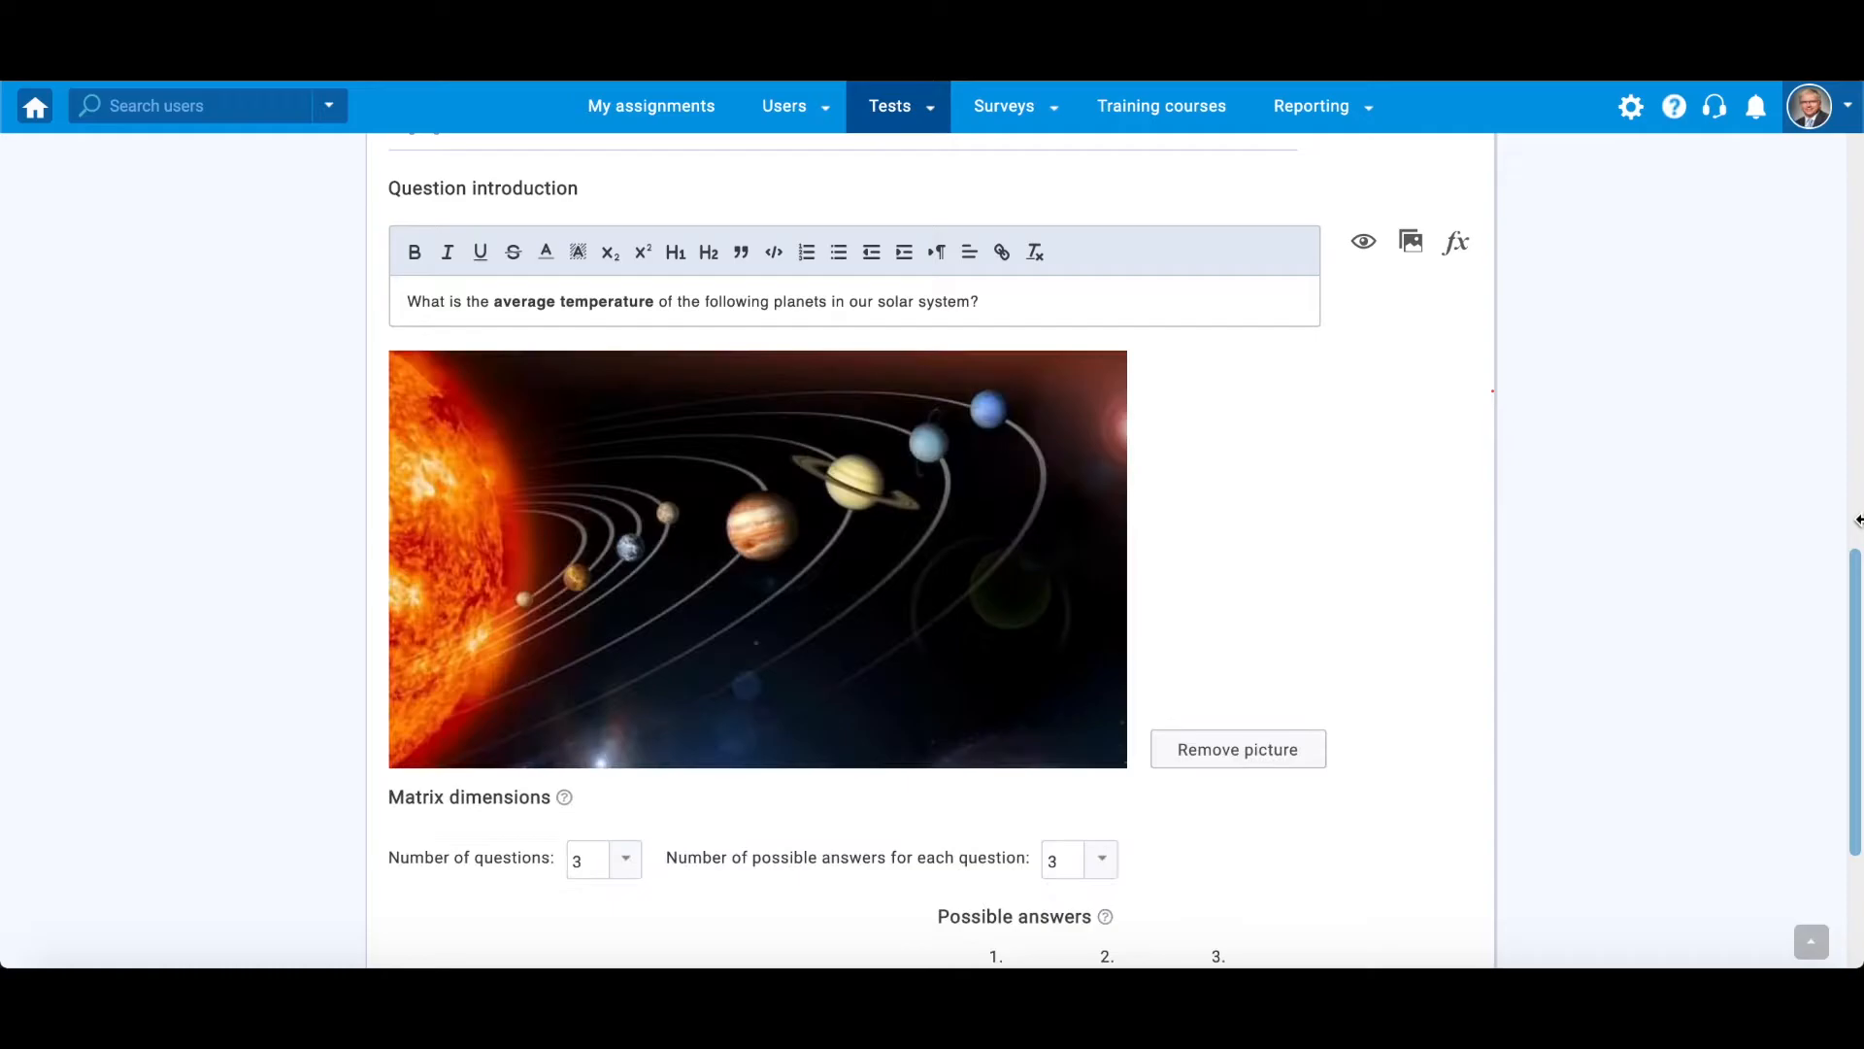
- Set the question's scoring method to By answer weight
scroll(1373, 503, up, 6)
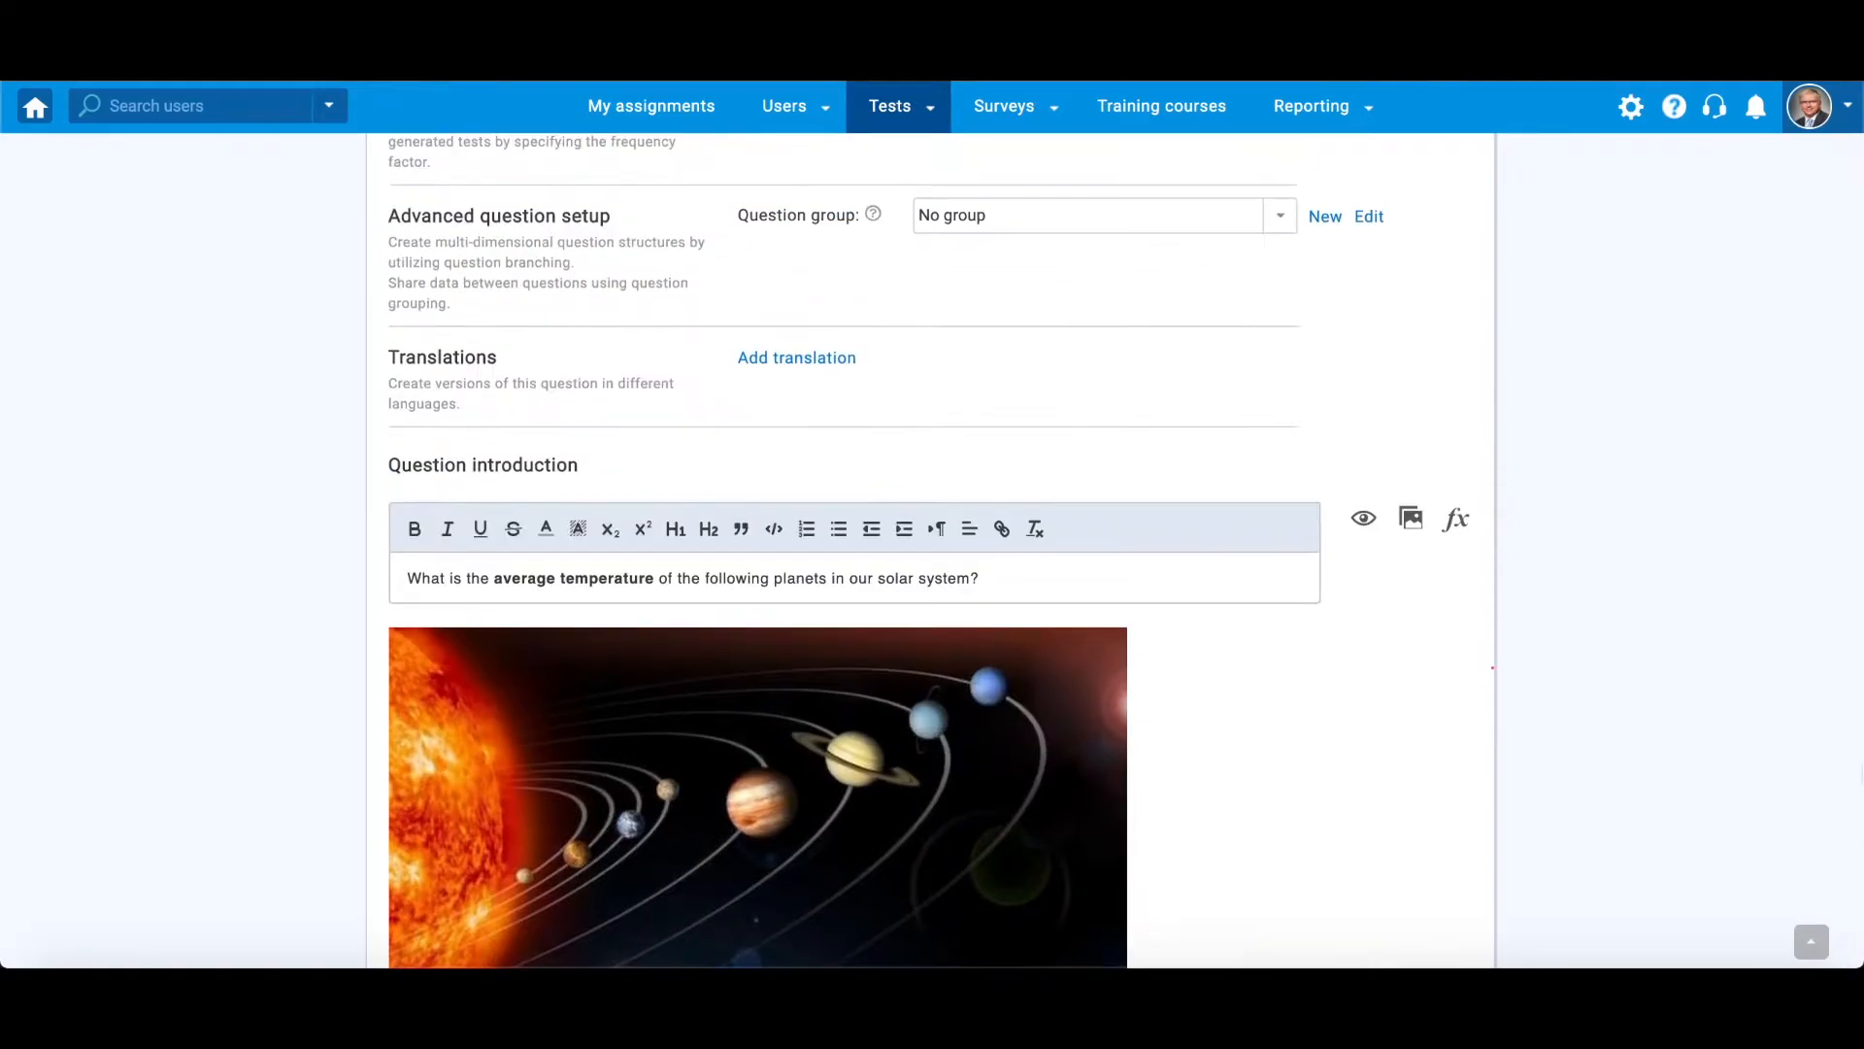
click(1278, 204)
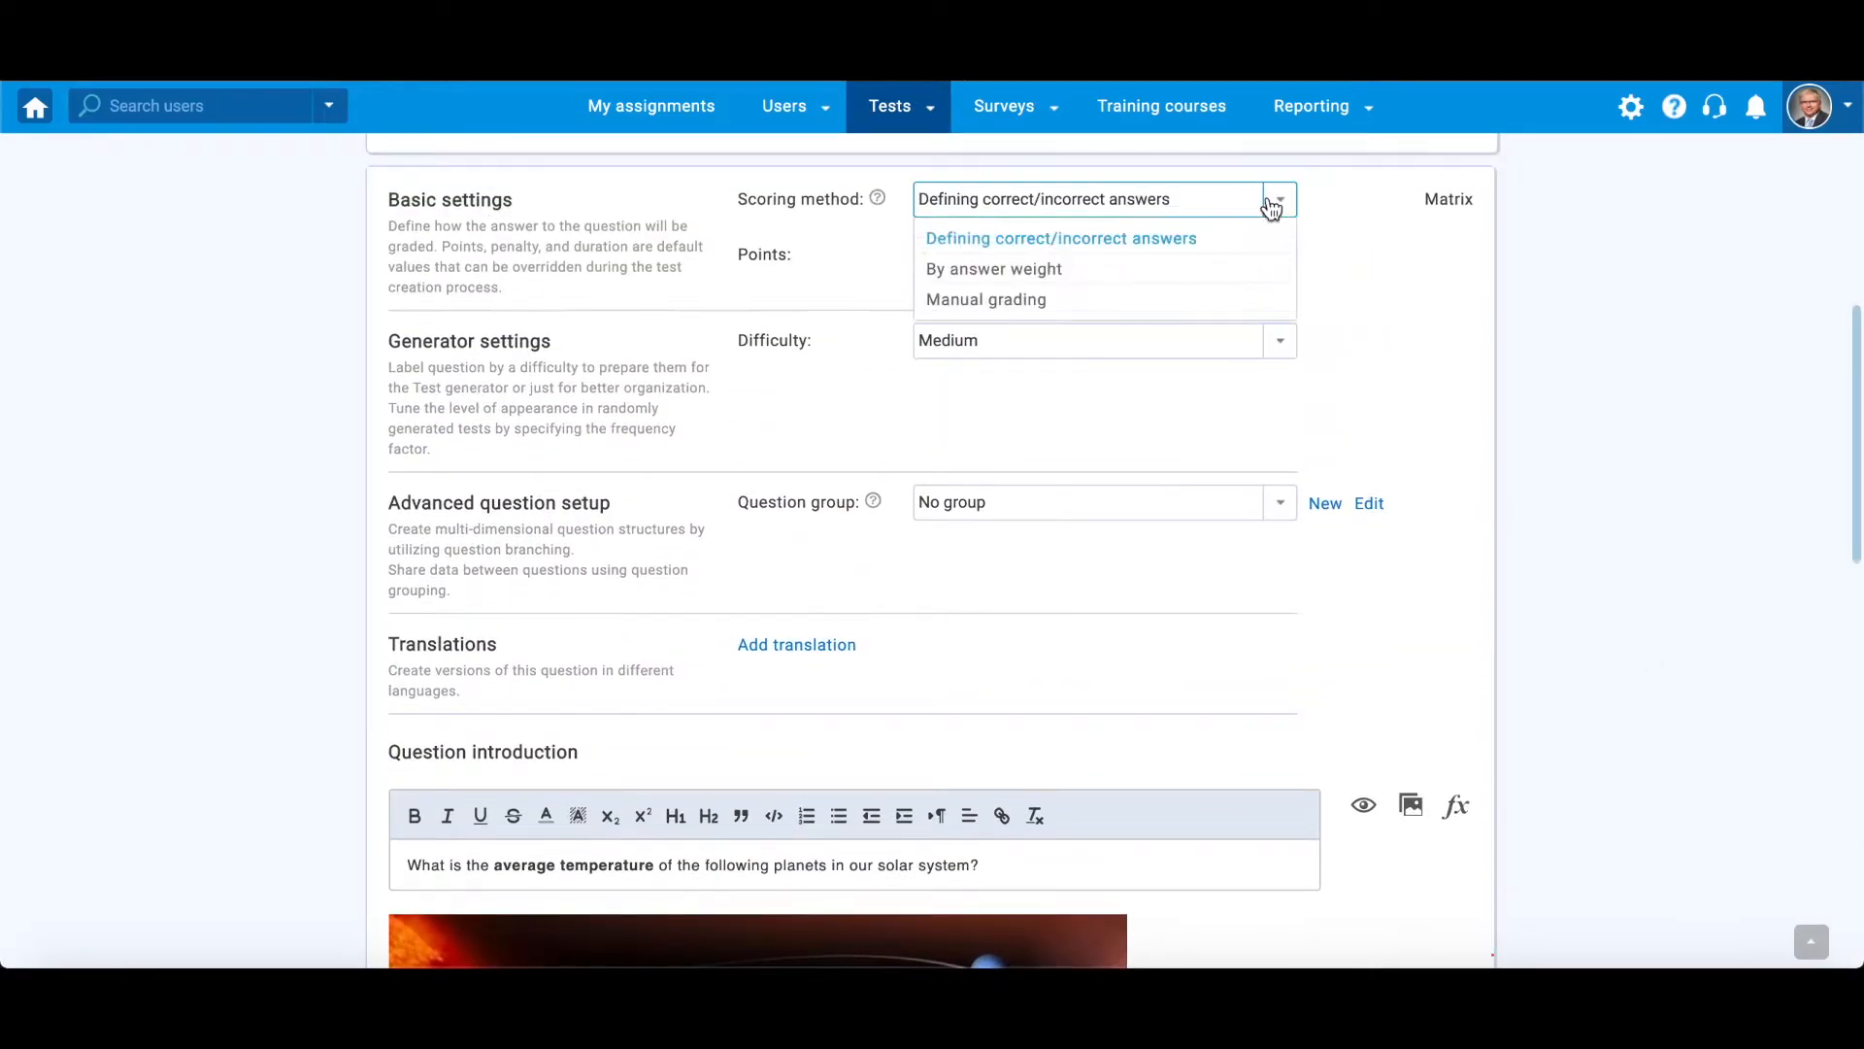
click(1146, 268)
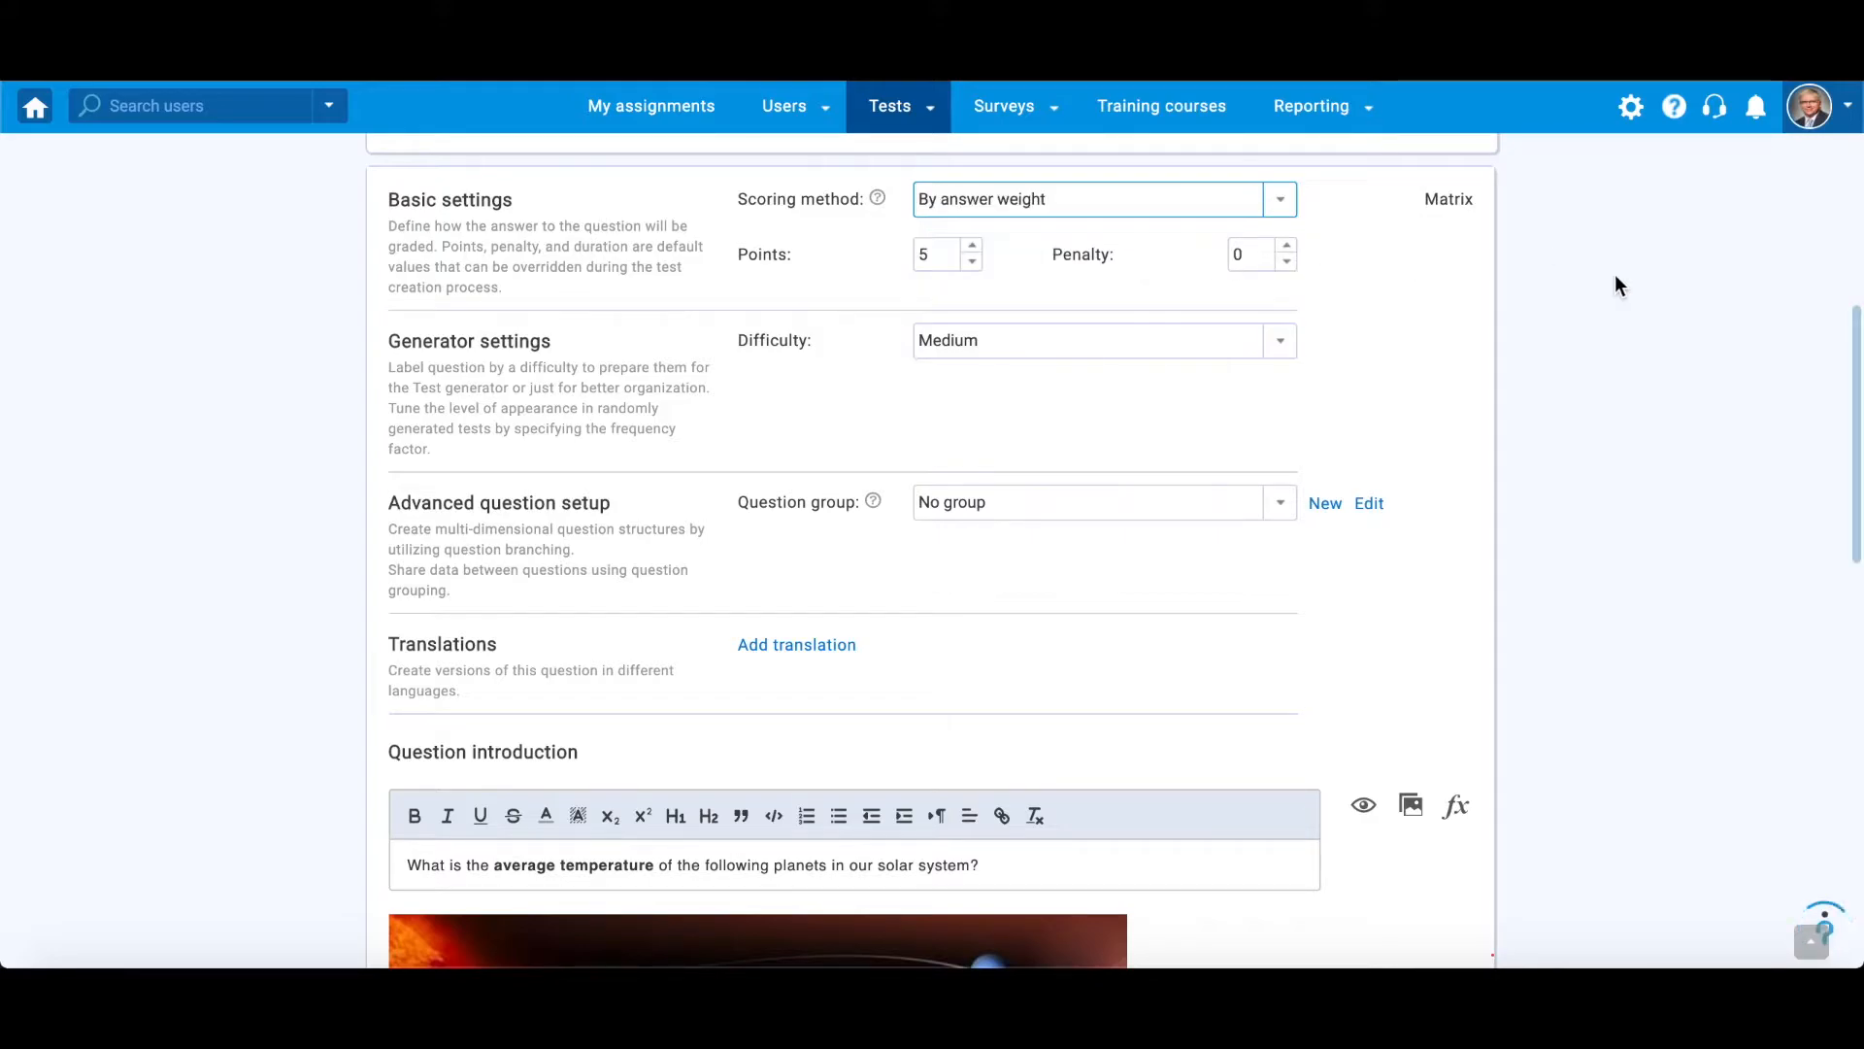
- Set the answer weights to 5, 2, -2 for Venus, 2, 5, -2 for Earth and -5, 2, 5 for Mars
scroll(1860, 275, down, 10)
click(1026, 577)
click(1137, 578)
click(1248, 594)
click(1026, 670)
click(1137, 670)
click(1249, 686)
click(1026, 777)
click(1137, 762)
click(1247, 762)
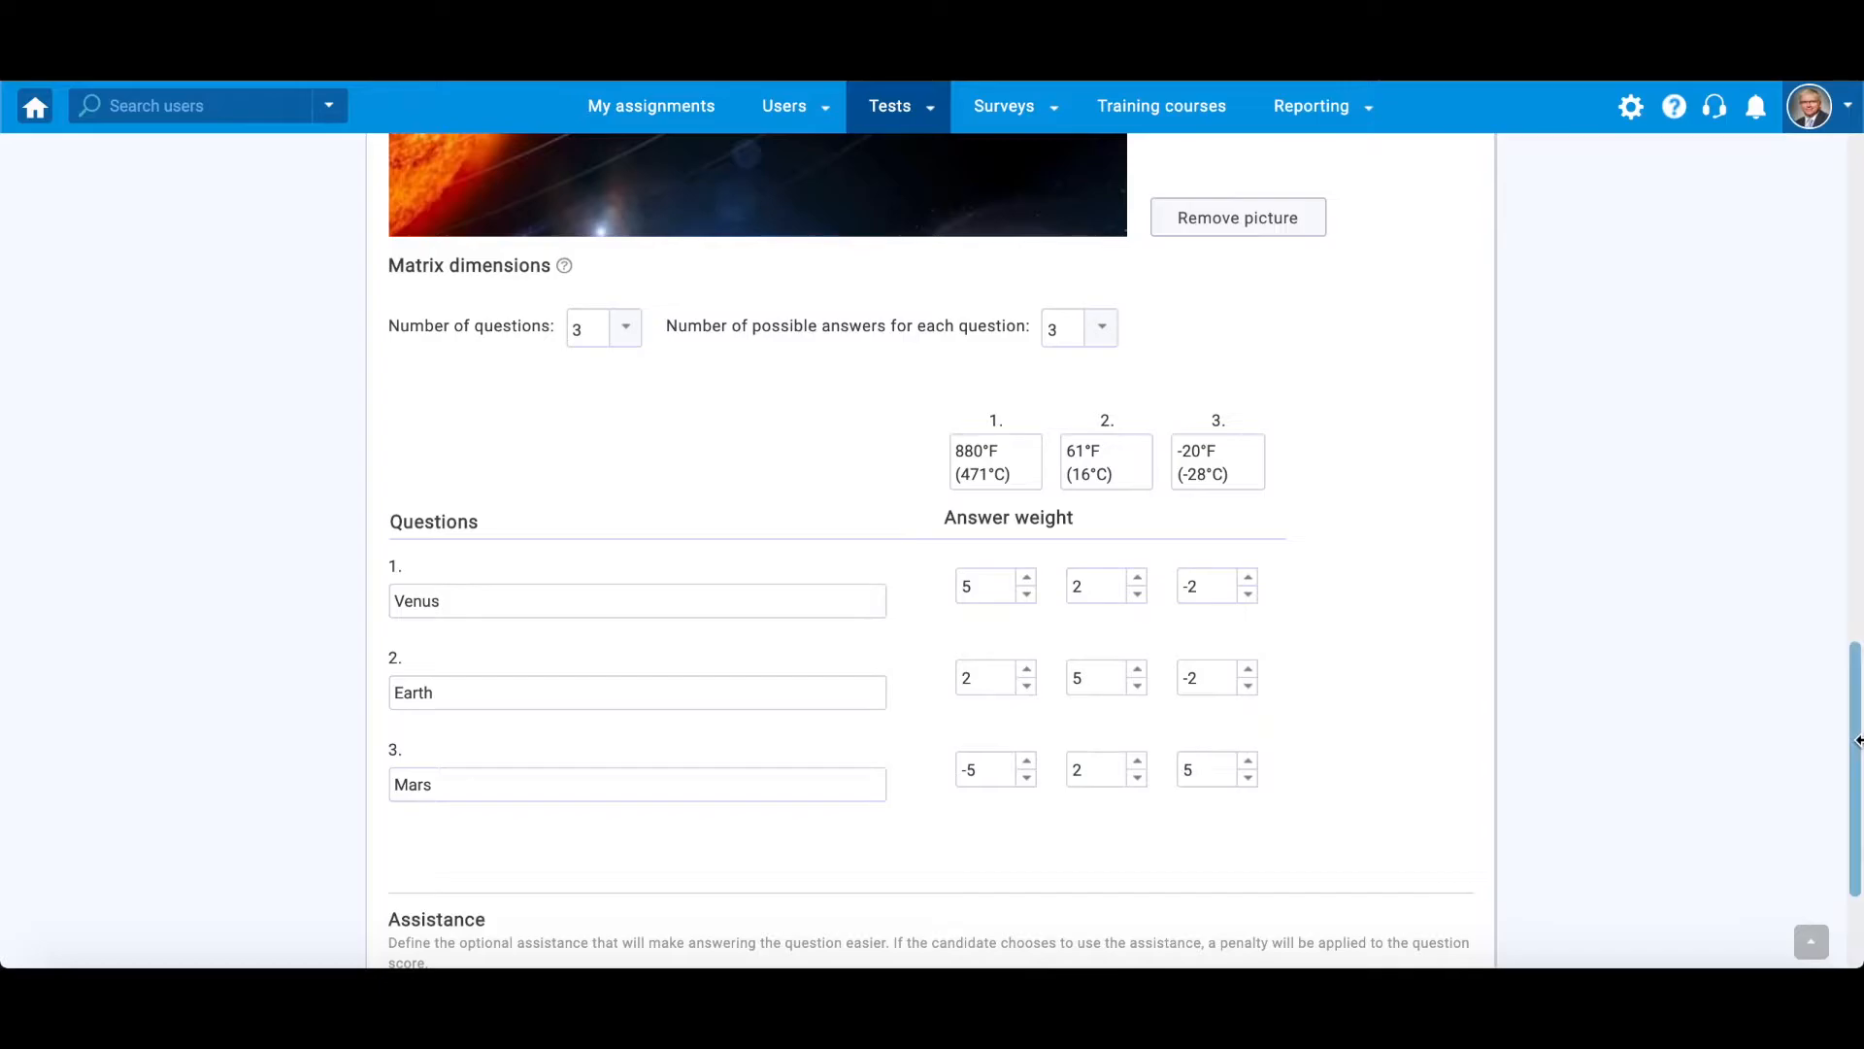
- Set the scoring method to Manual grading and review the answer matrix
scroll(1857, 740, up, 10)
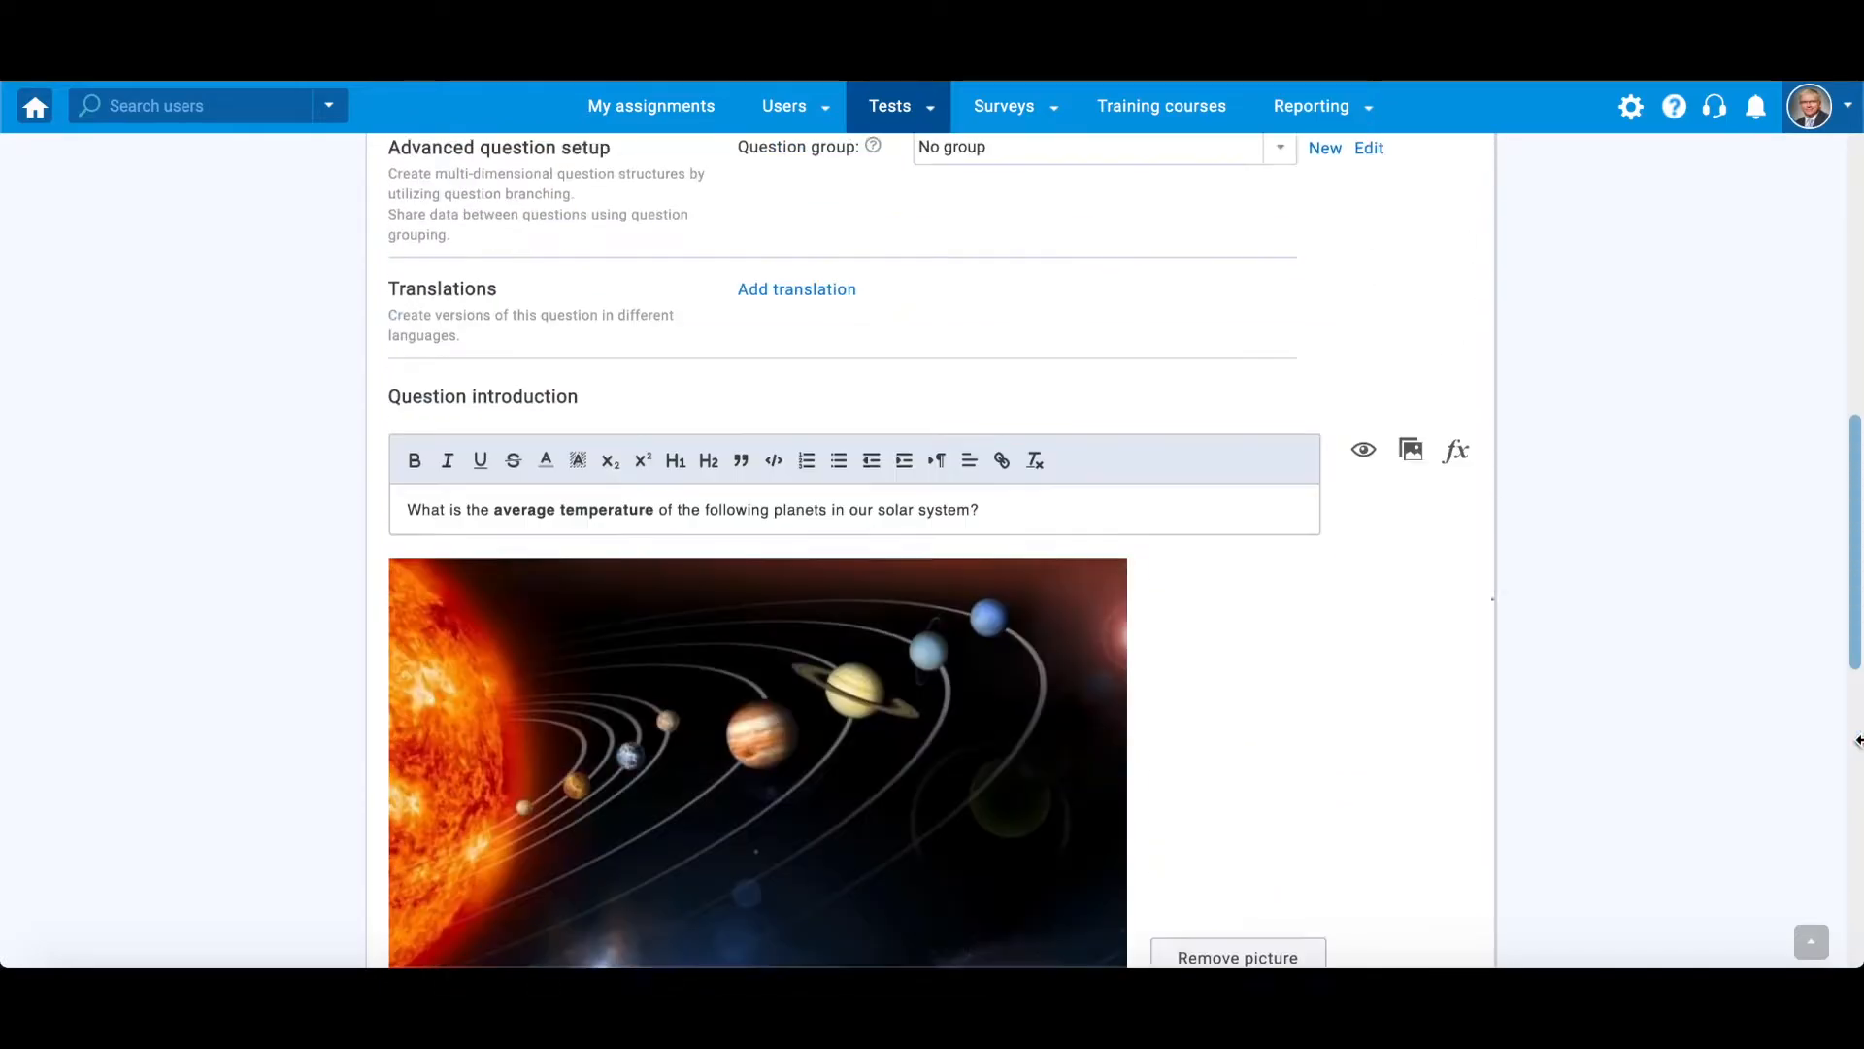
click(1287, 195)
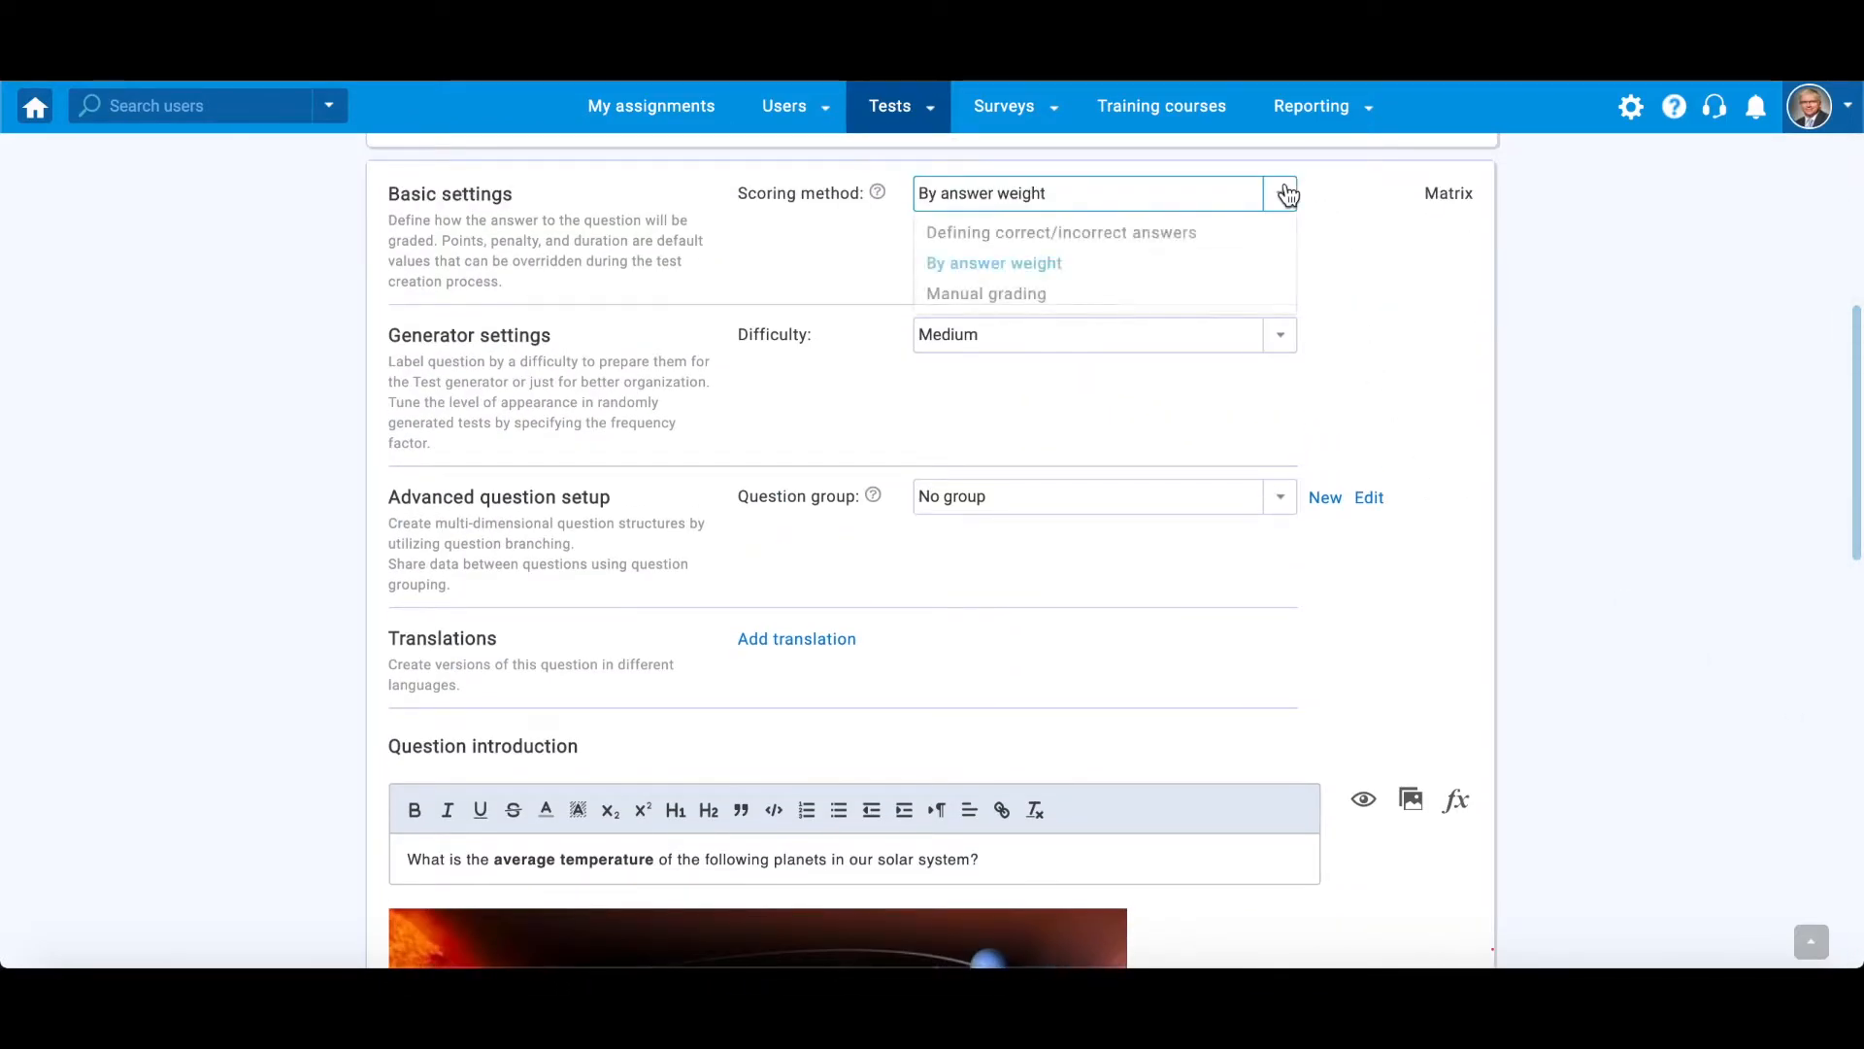
click(1156, 291)
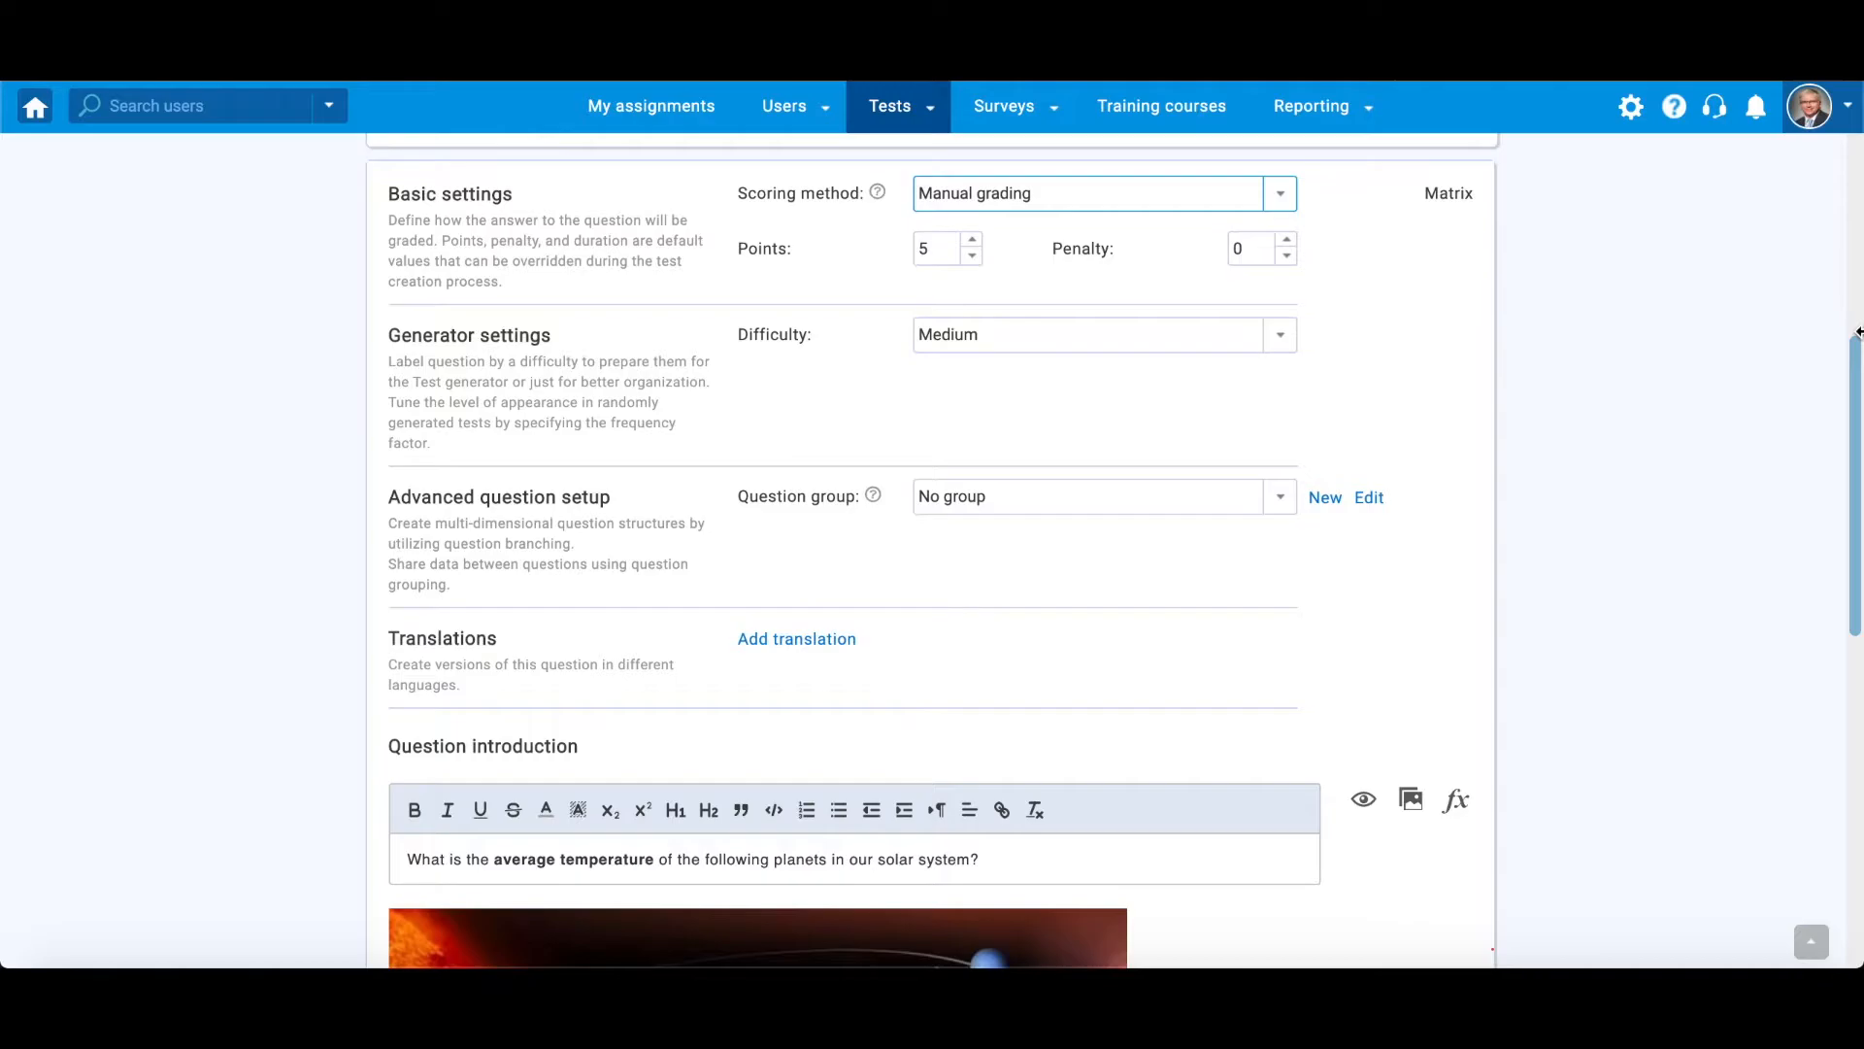
scroll(1857, 369, down, 10)
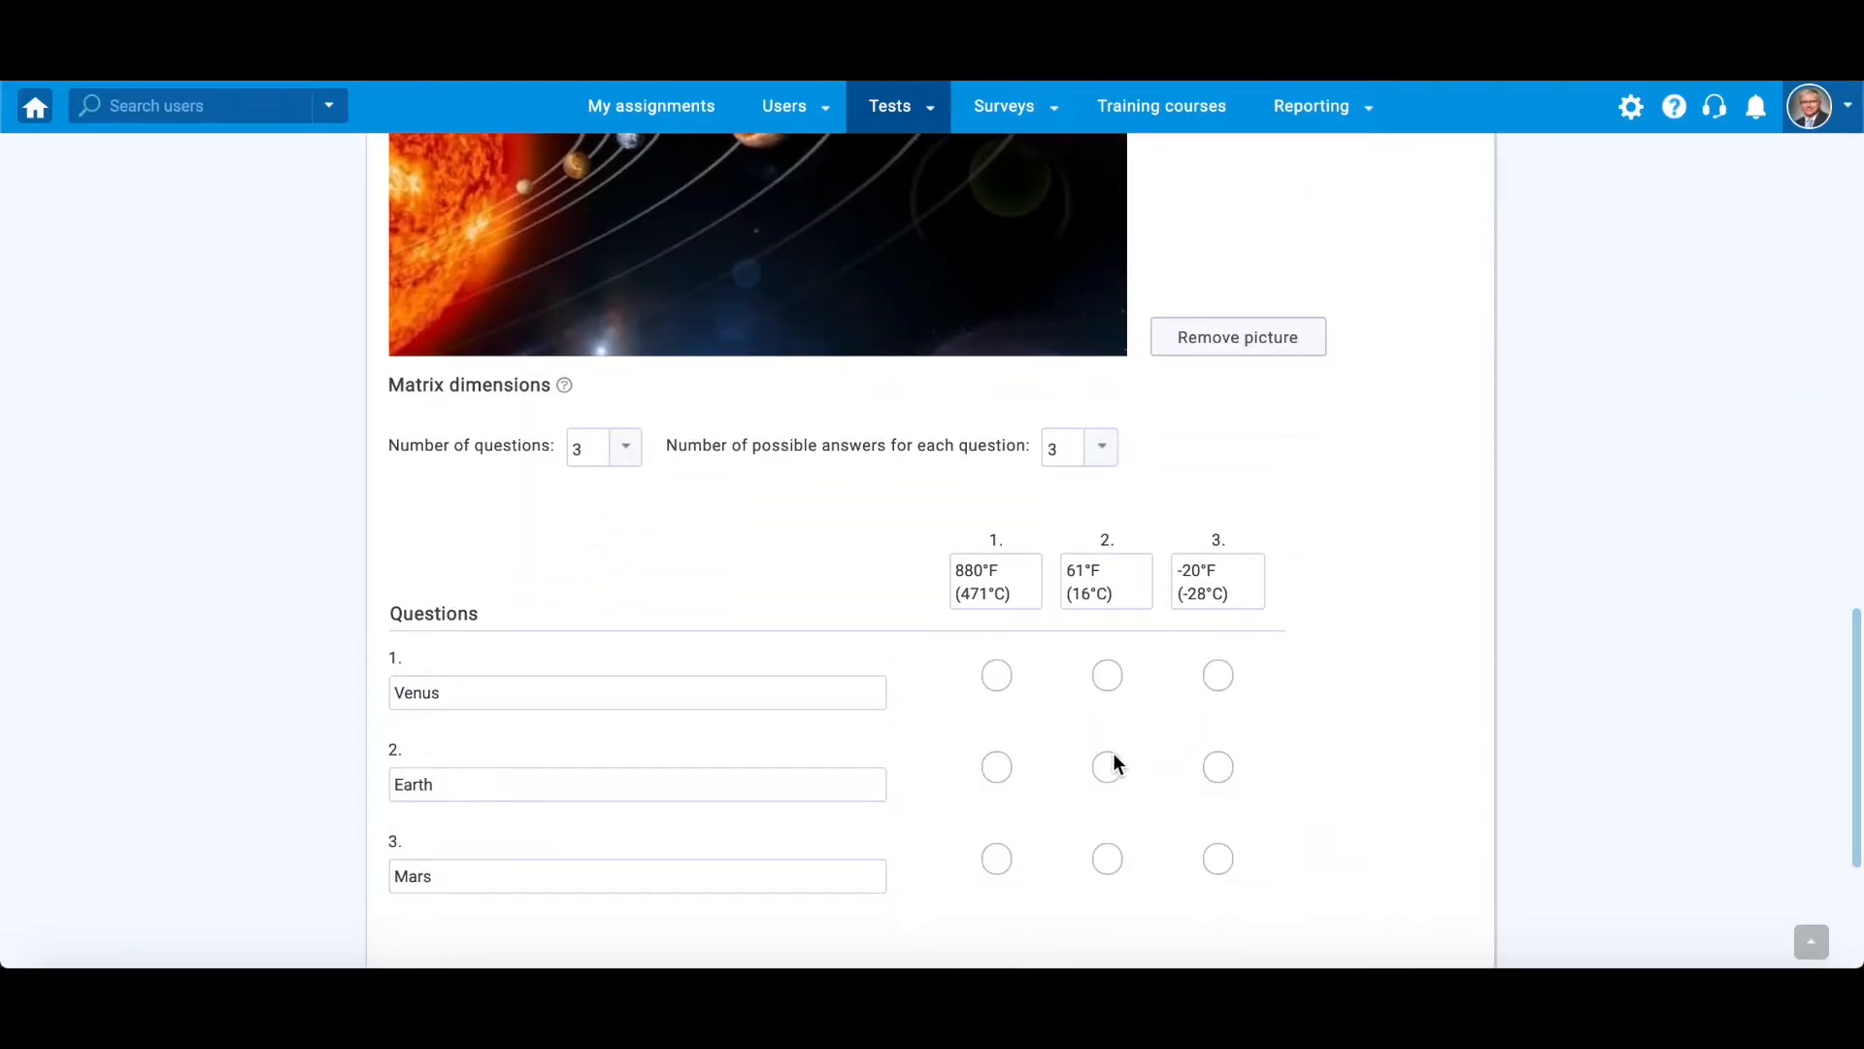
- Set the question's difficulty to Hard in the generator settings
scroll(1857, 723, up, 10)
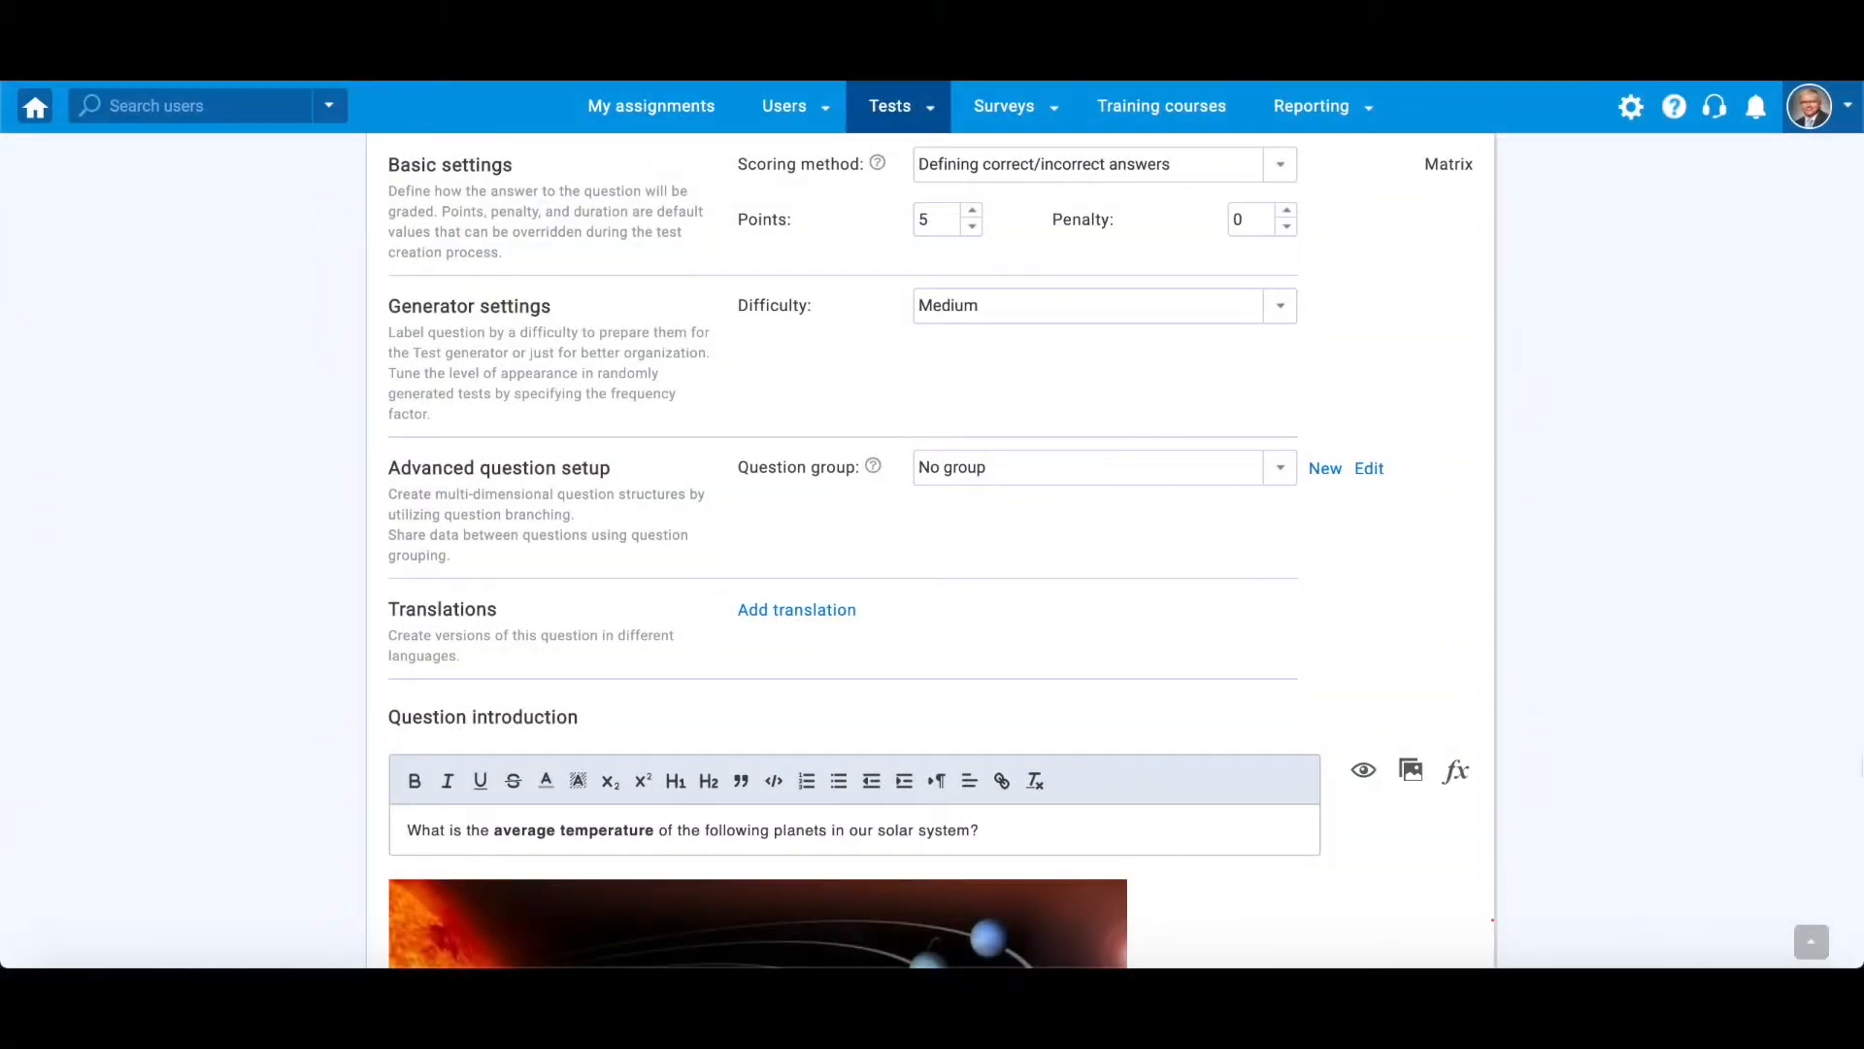
click(1282, 316)
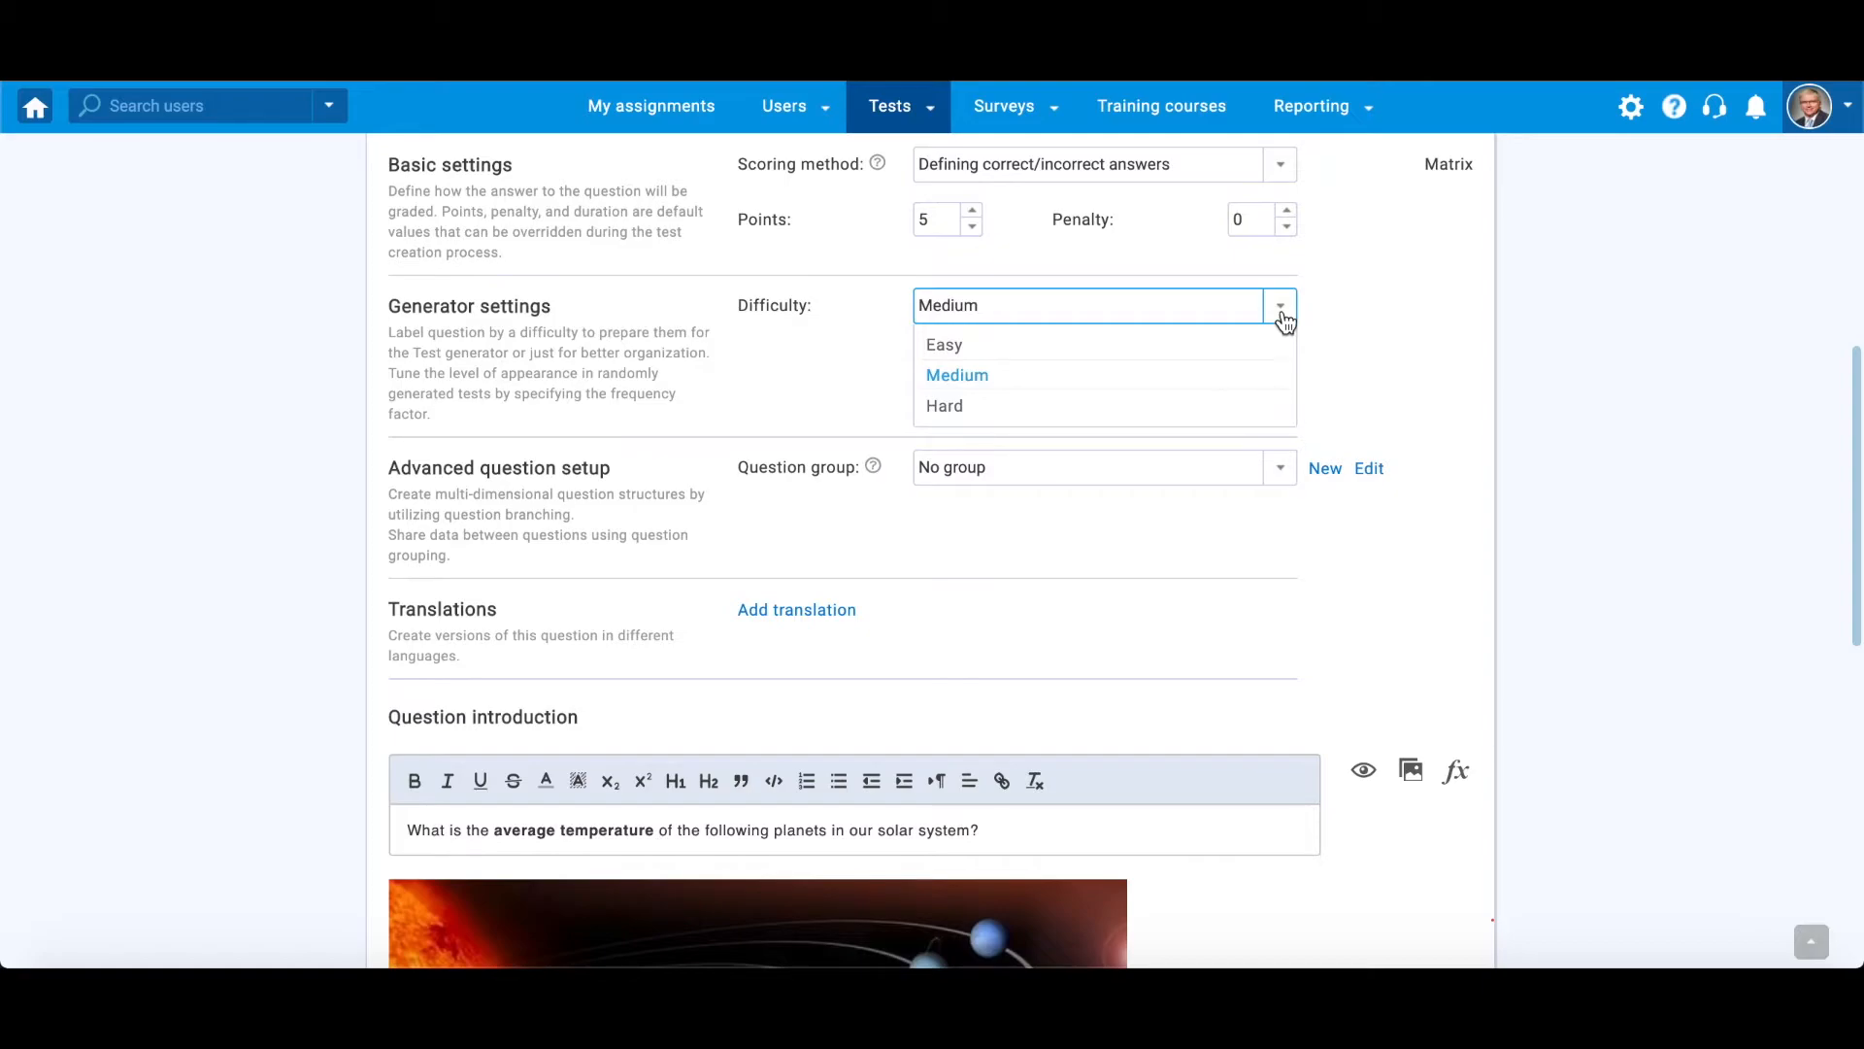
click(1204, 406)
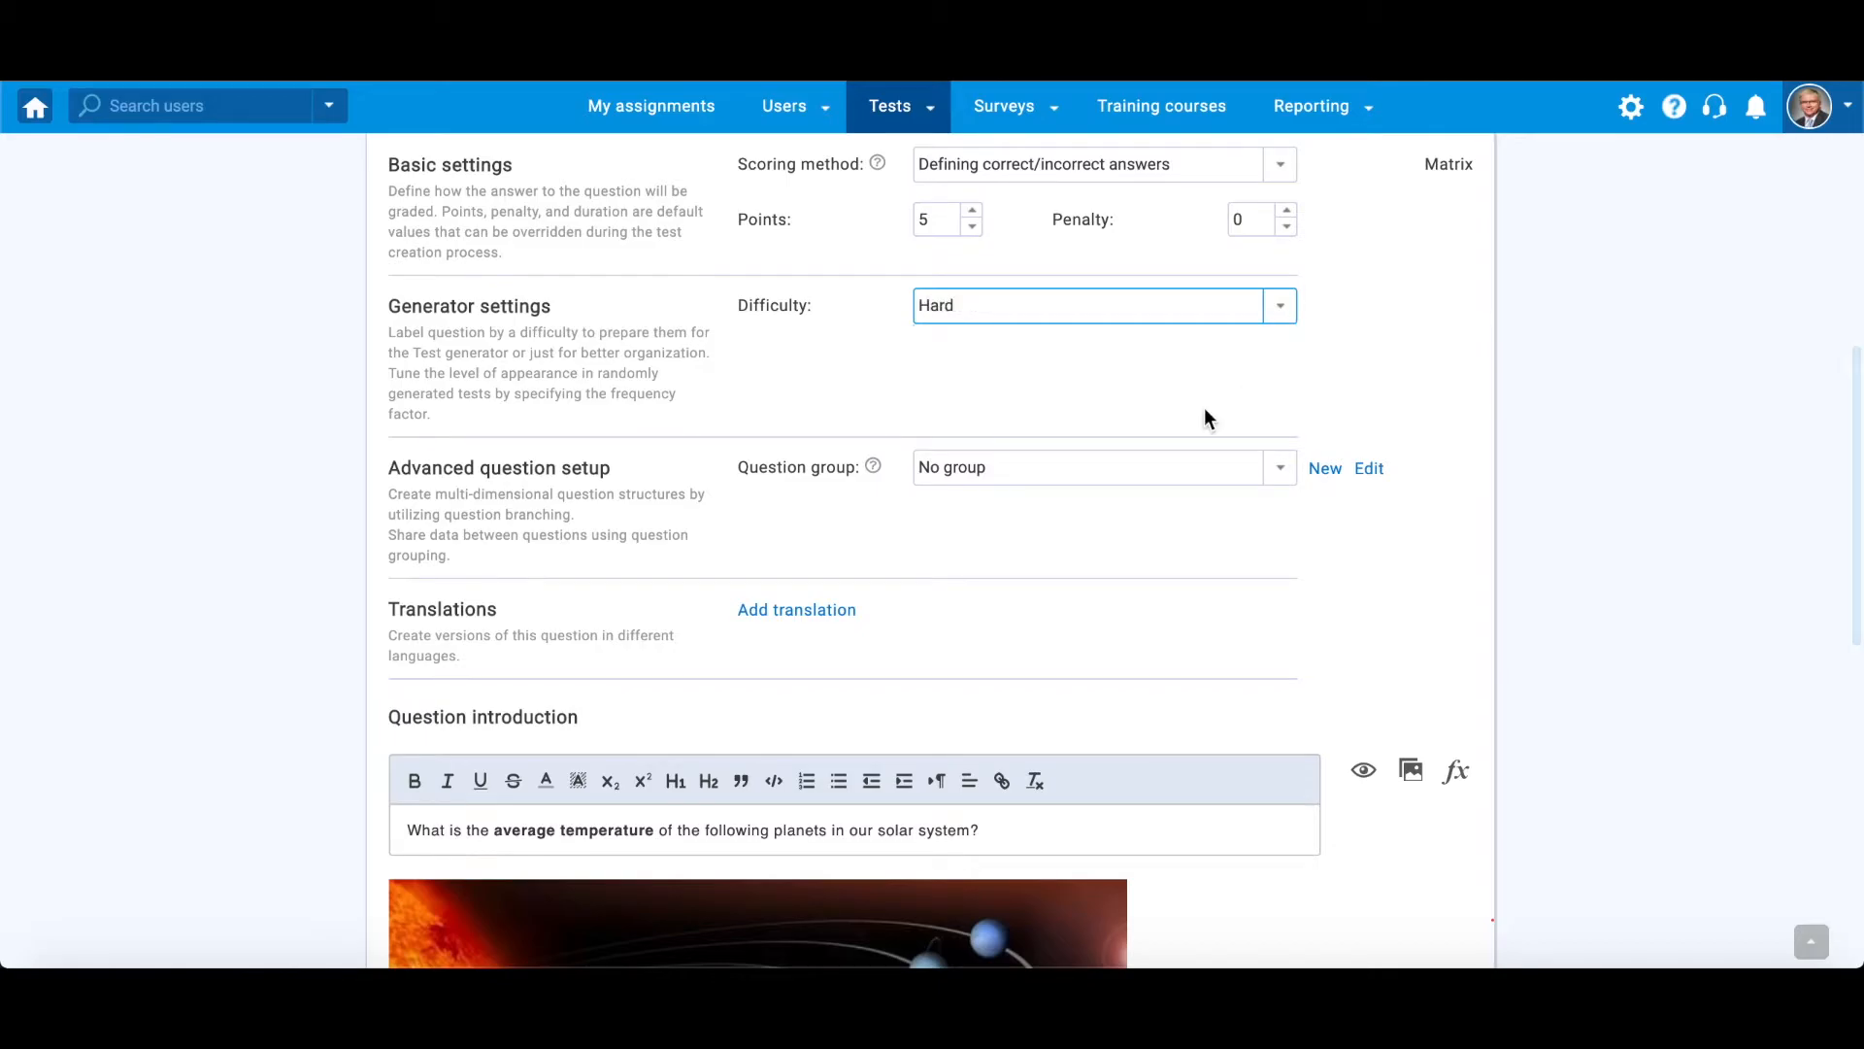
- Create a question group named Astronomy with the copied text about astronomy as a natural science and the aim of its questions
click(1330, 472)
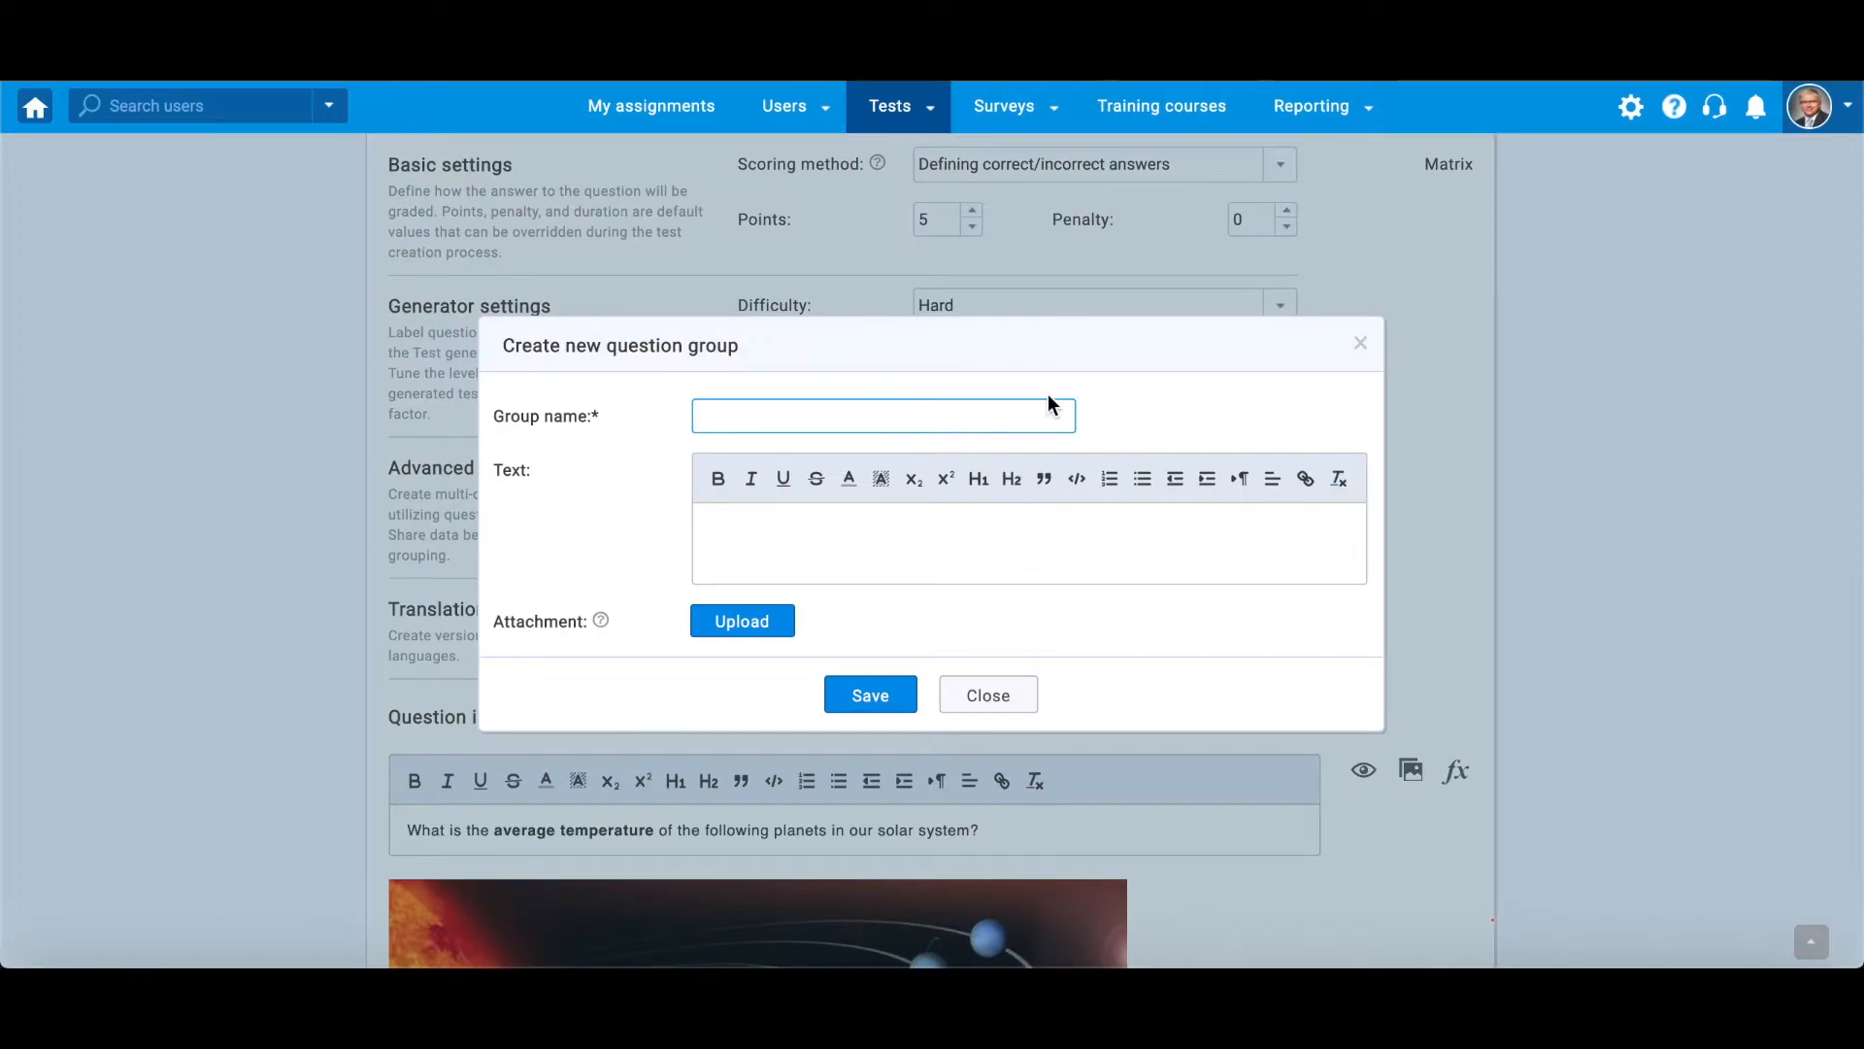
text(As)
click(757, 473)
click(1010, 549)
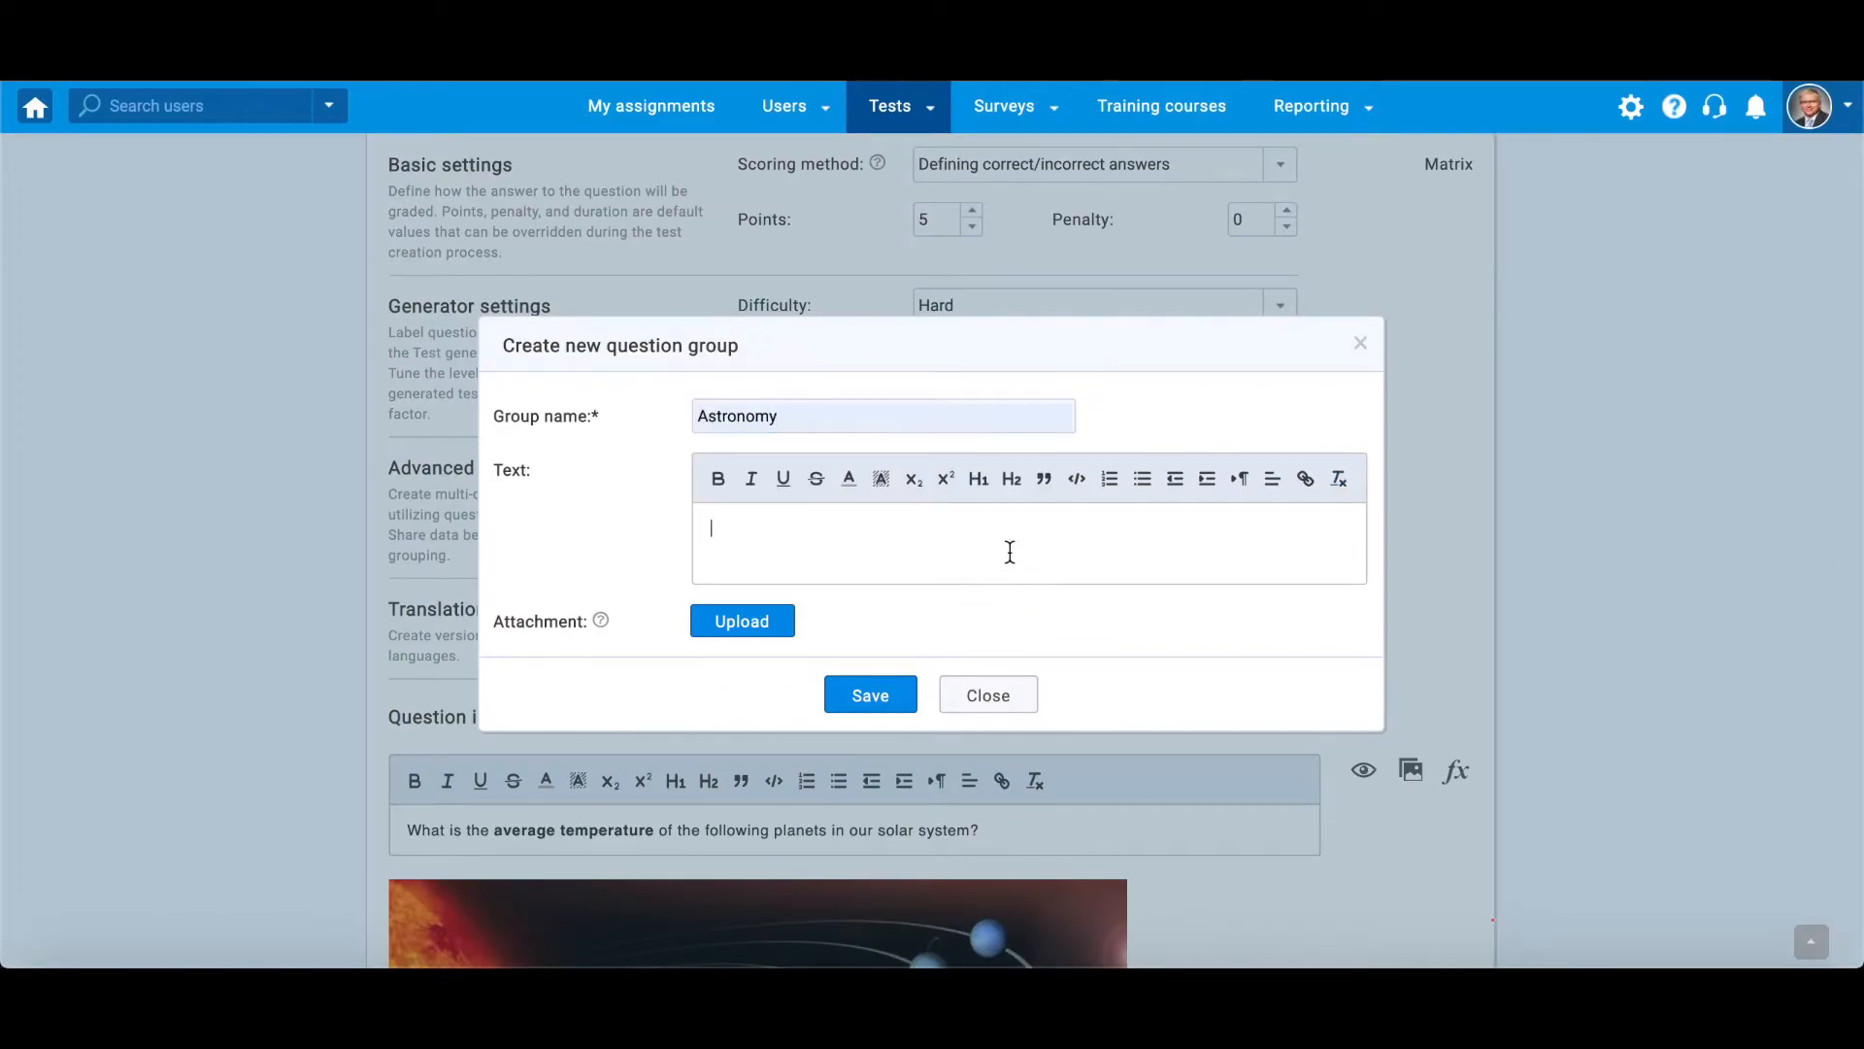
text(Astronomy is a natural science that studies celestial objects and phenomena. These questions aim to examine student’s general knowledge of astronomy.)
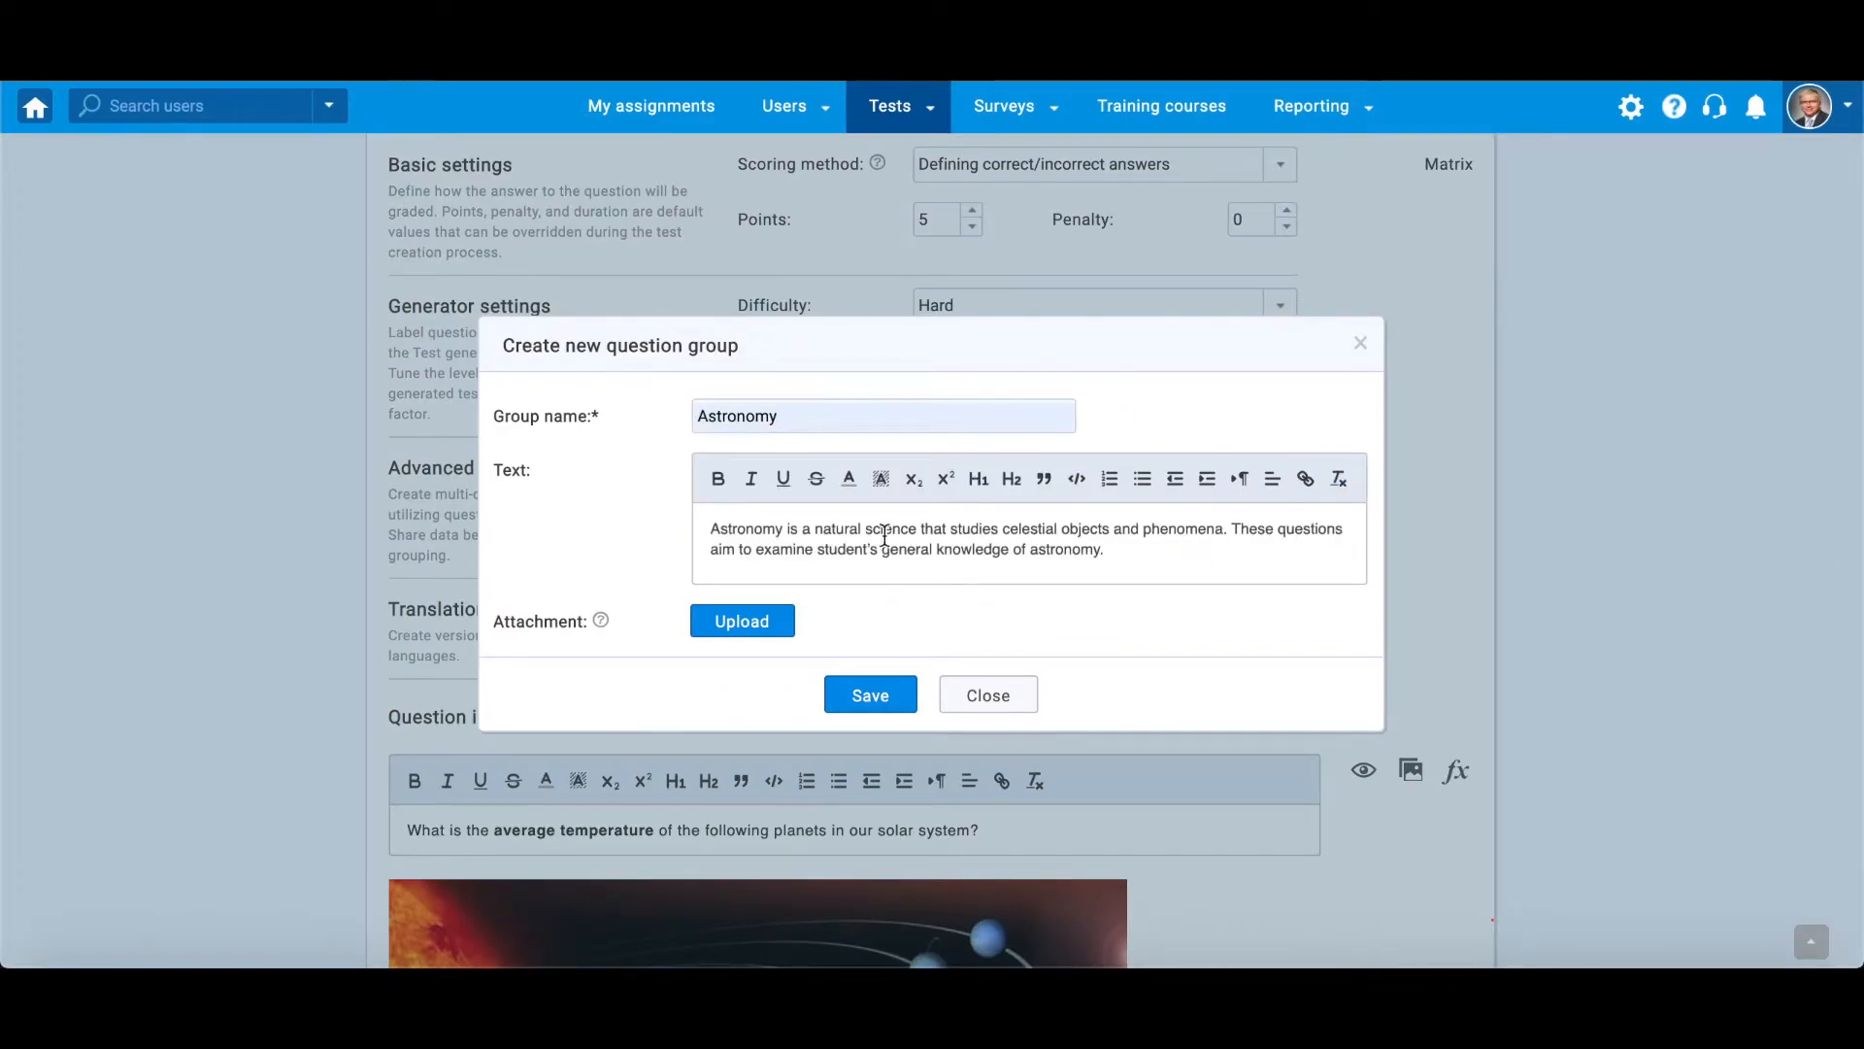
- Make "natural science" bold and underline "celestial objects and phenomena" in the group text, and save the Astronomy group
drag(814, 530, 917, 531)
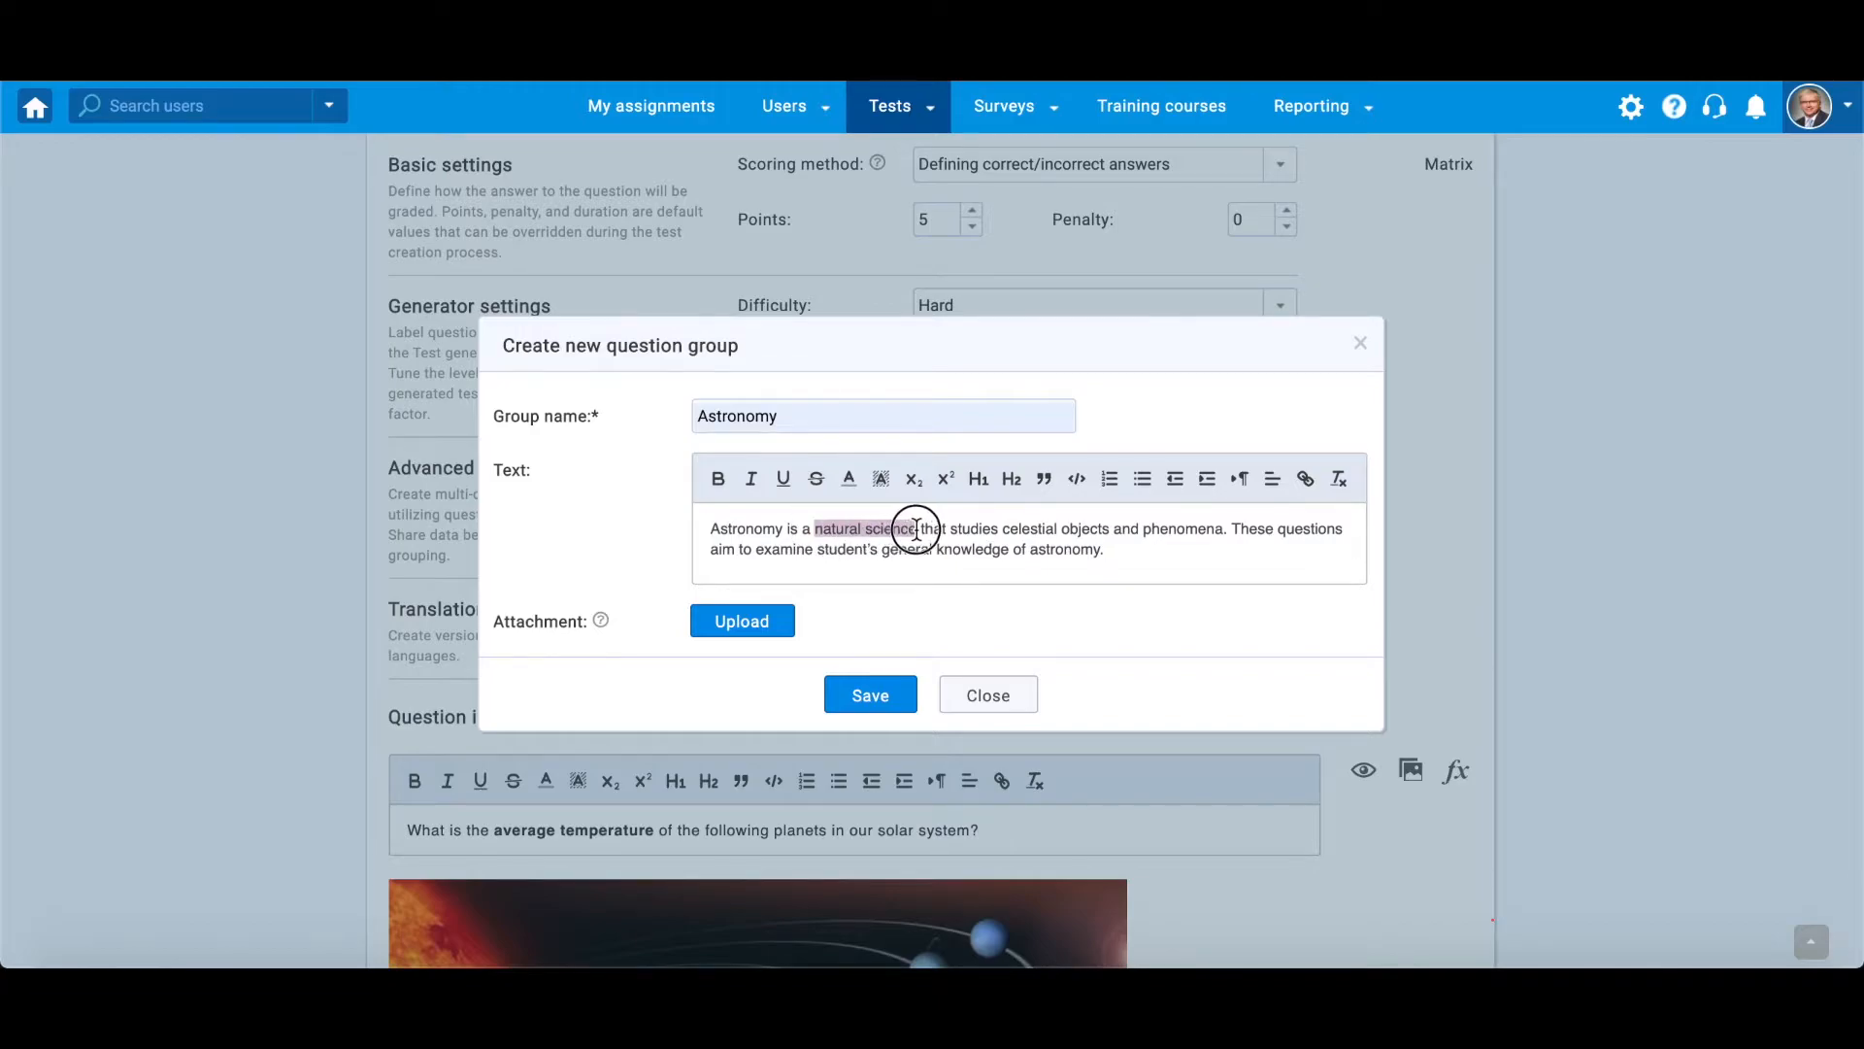
click(718, 477)
drag(1011, 529, 1229, 526)
click(784, 478)
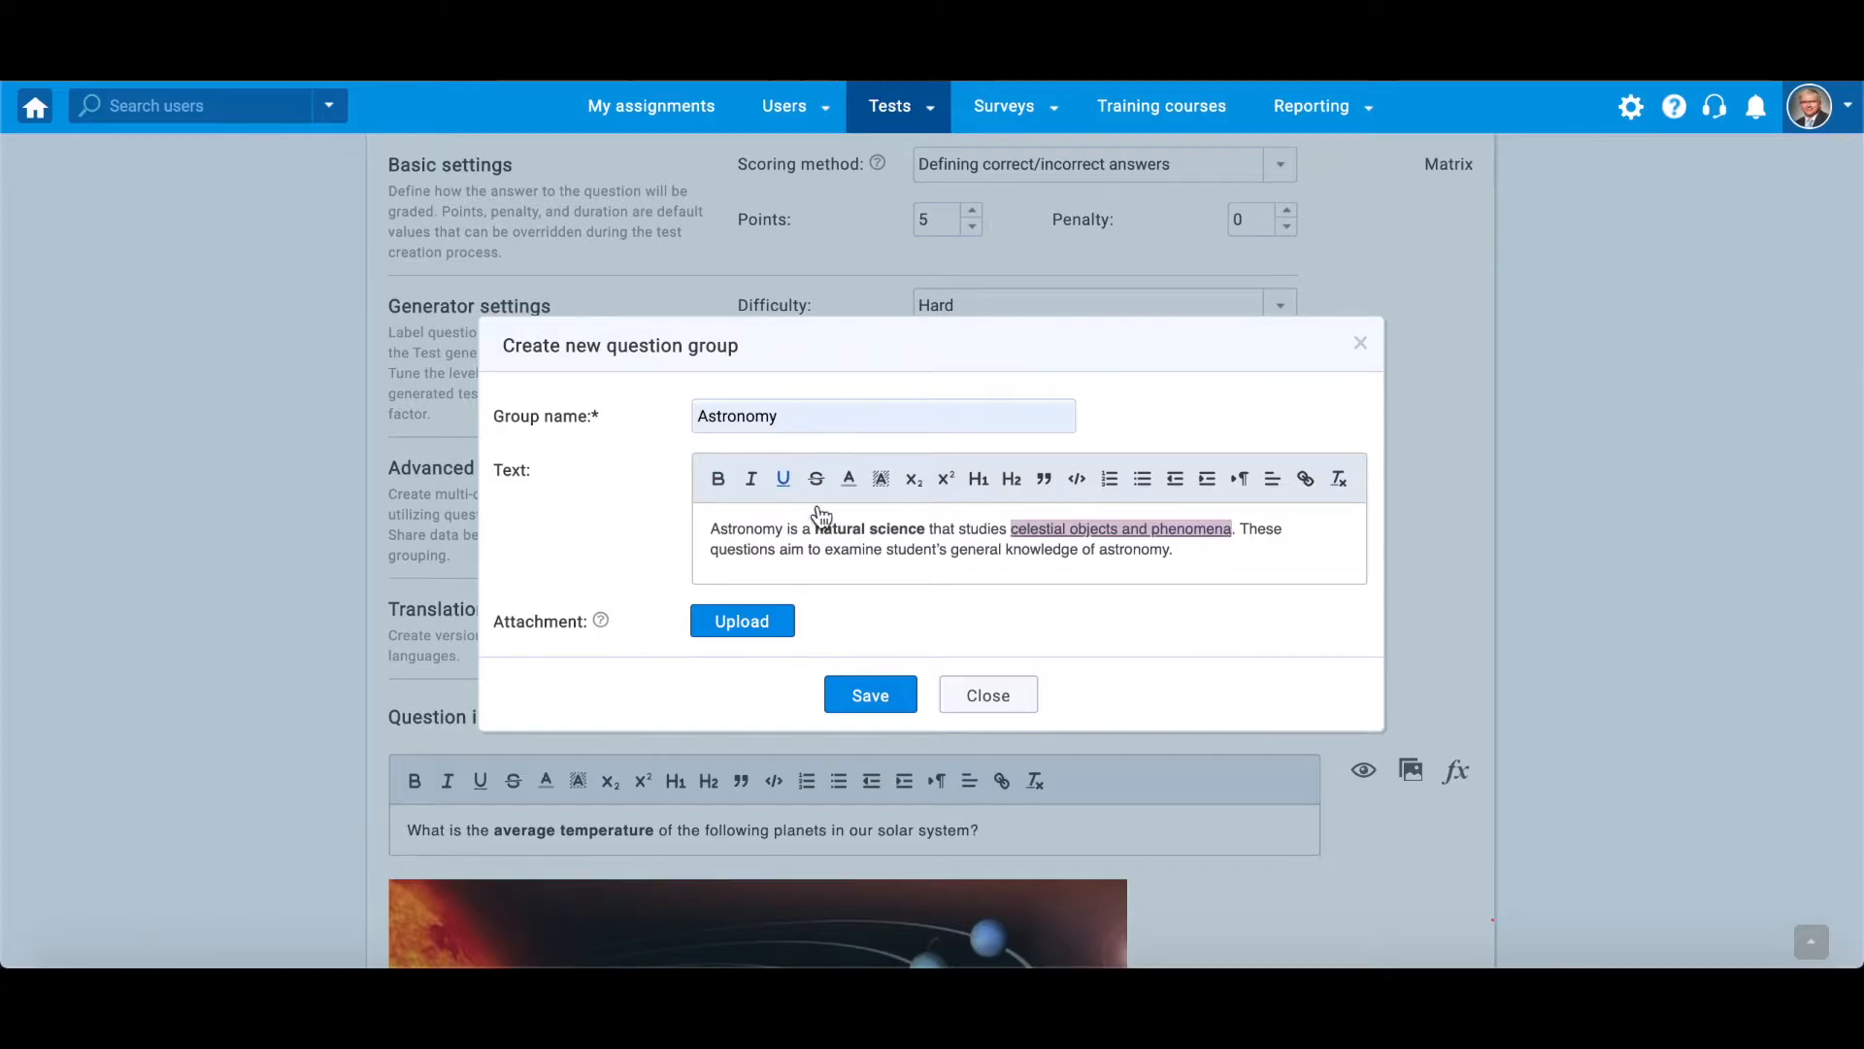
click(857, 701)
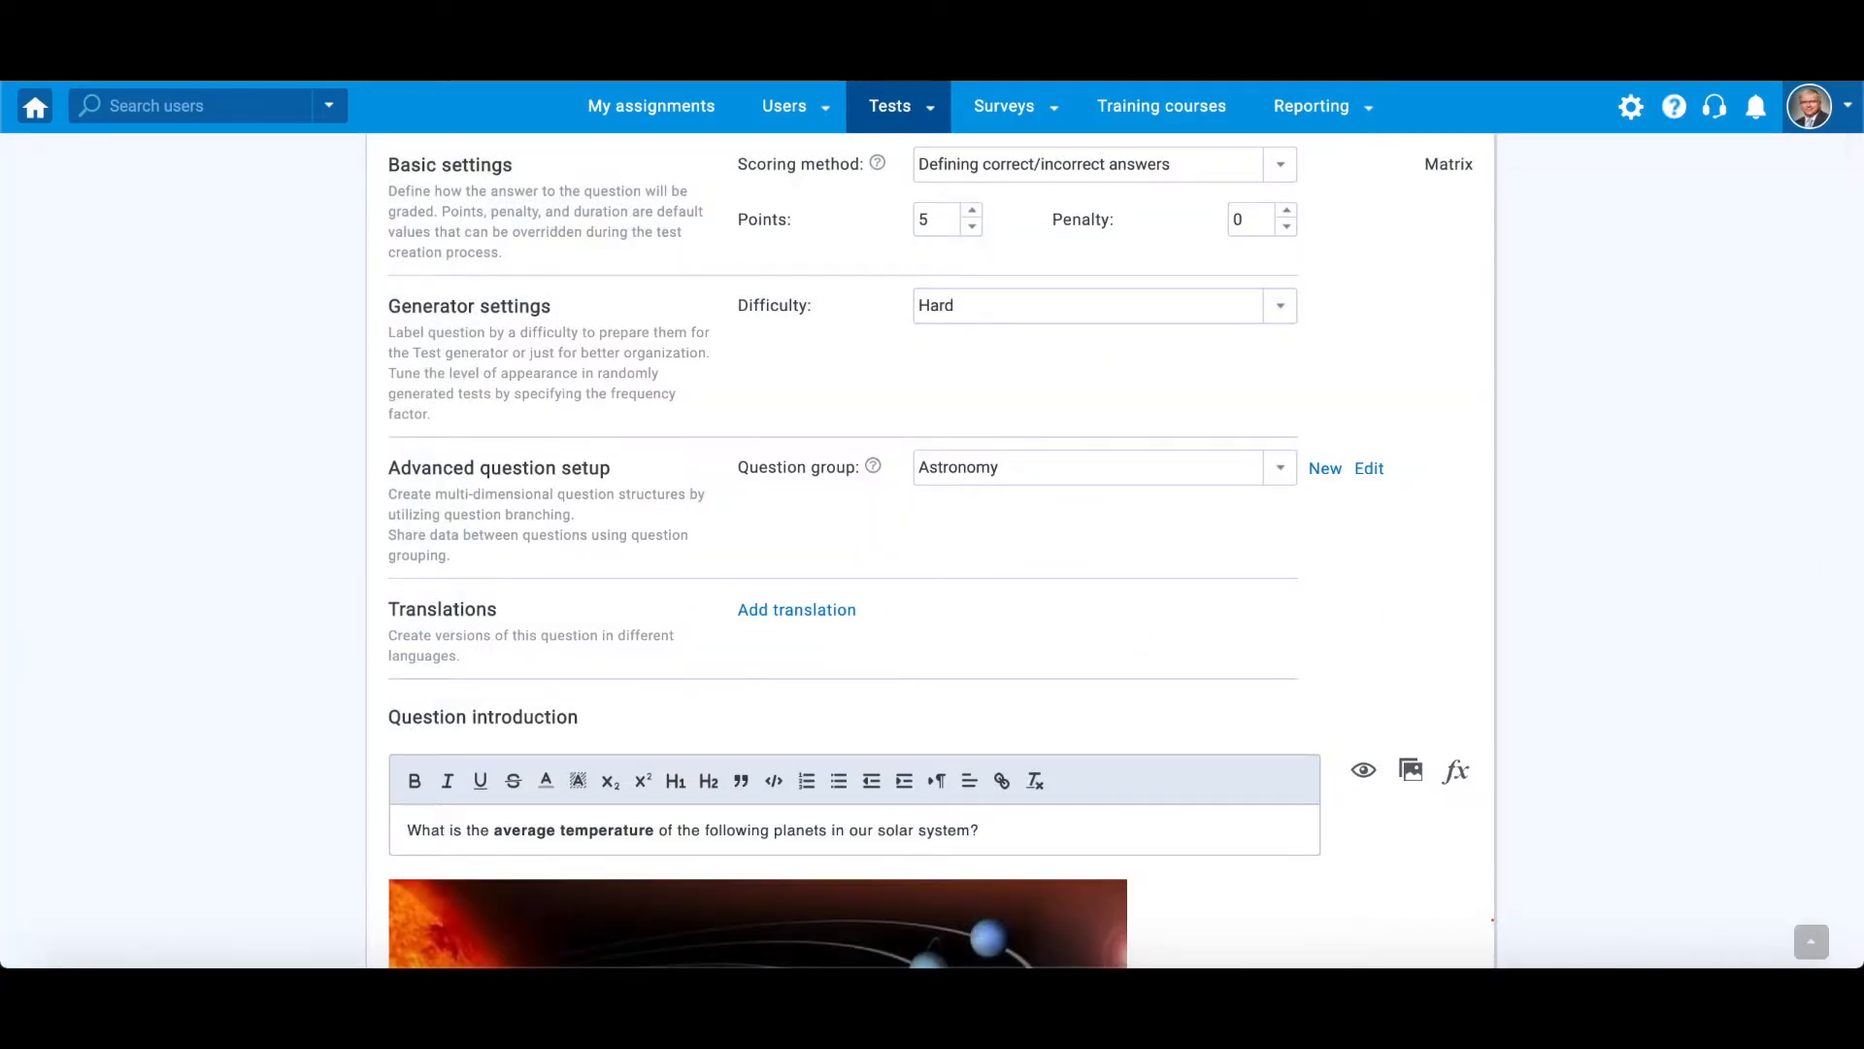
- Examine the available languages and the translatable fields of the question's translation form, and close it without saving
click(791, 621)
click(910, 239)
scroll(856, 372, down, 10)
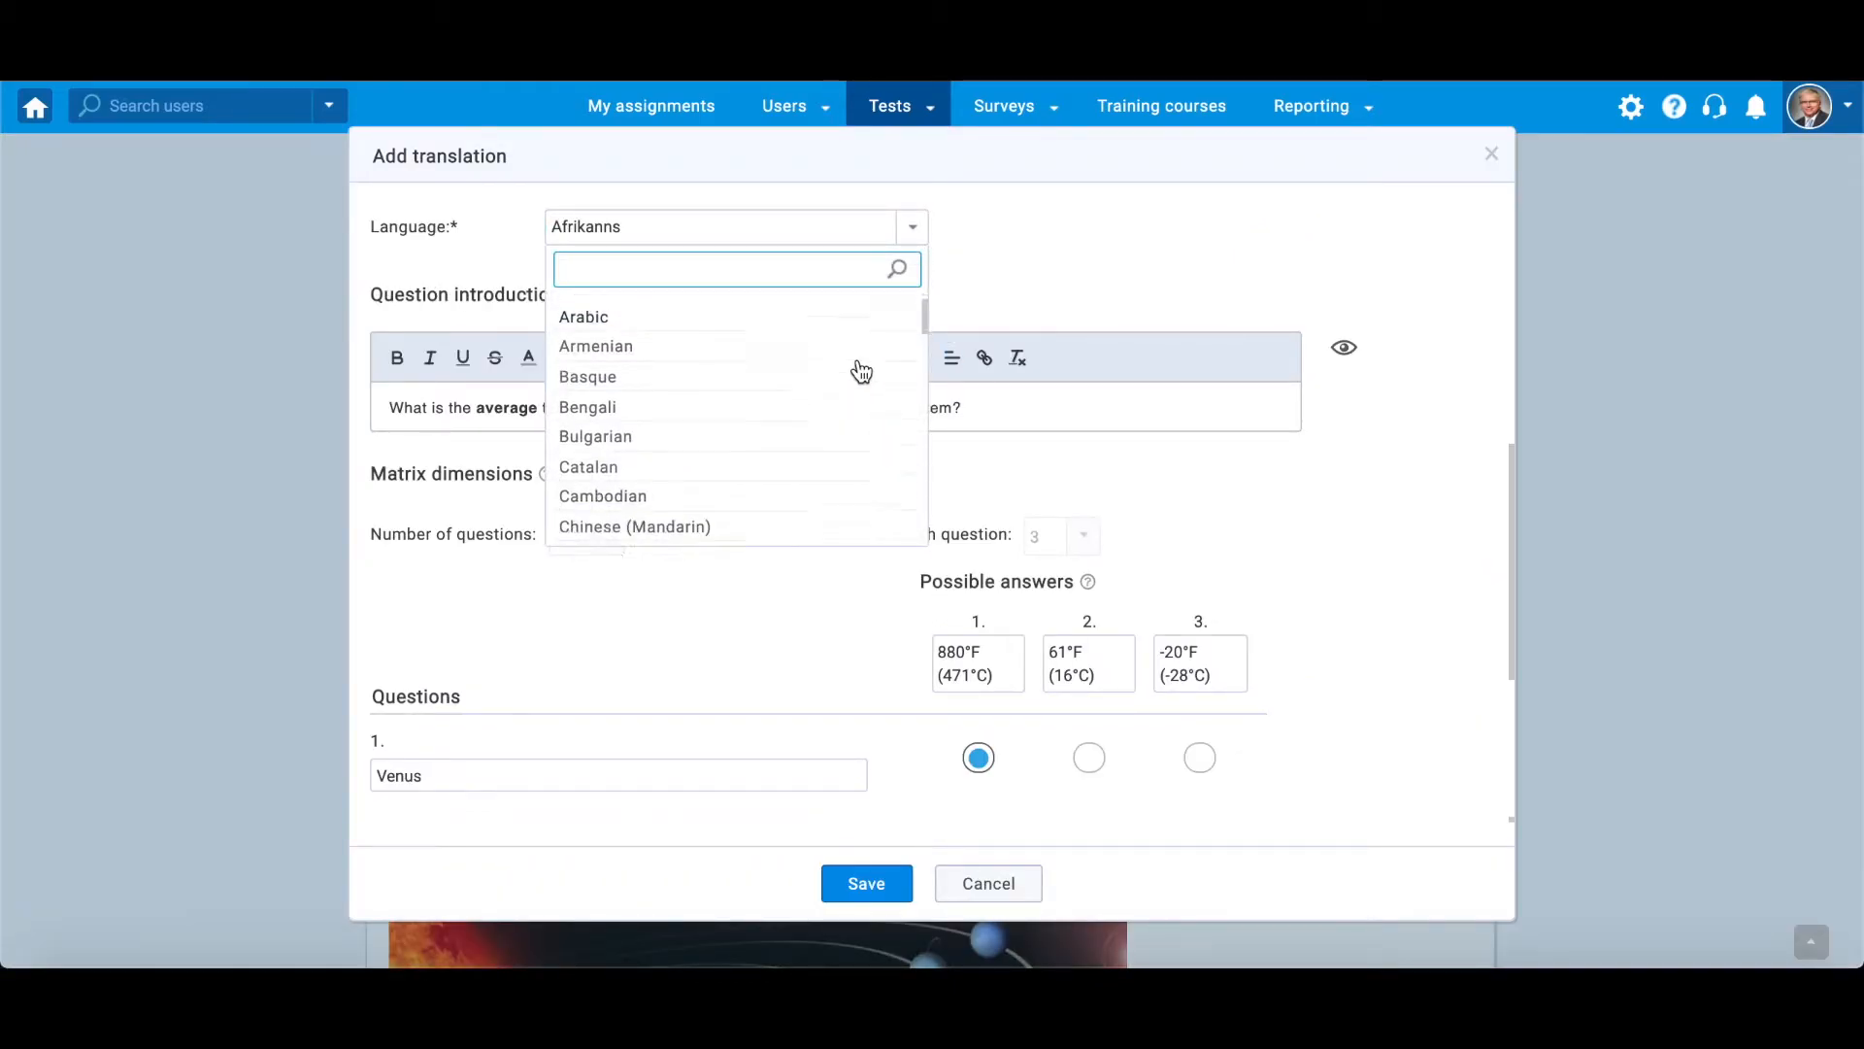
scroll(861, 372, down, 3)
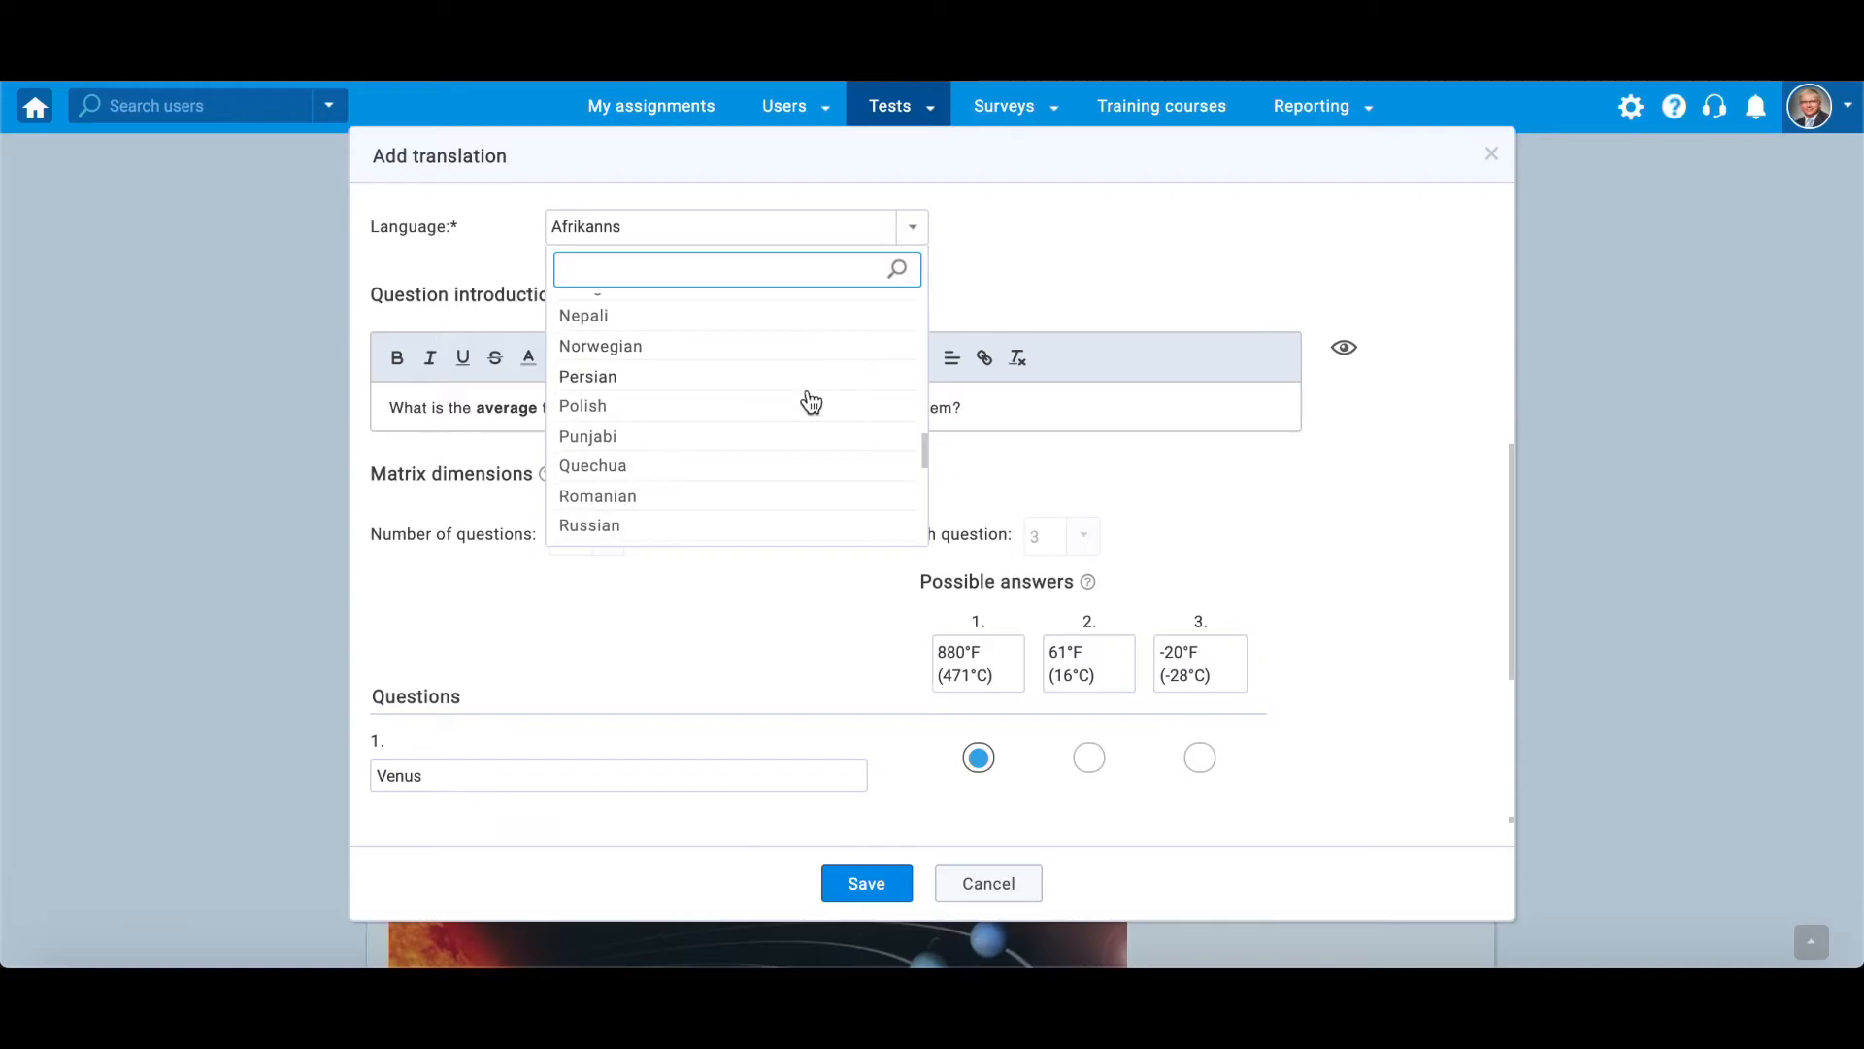
click(1186, 299)
scroll(1297, 615, down, 2)
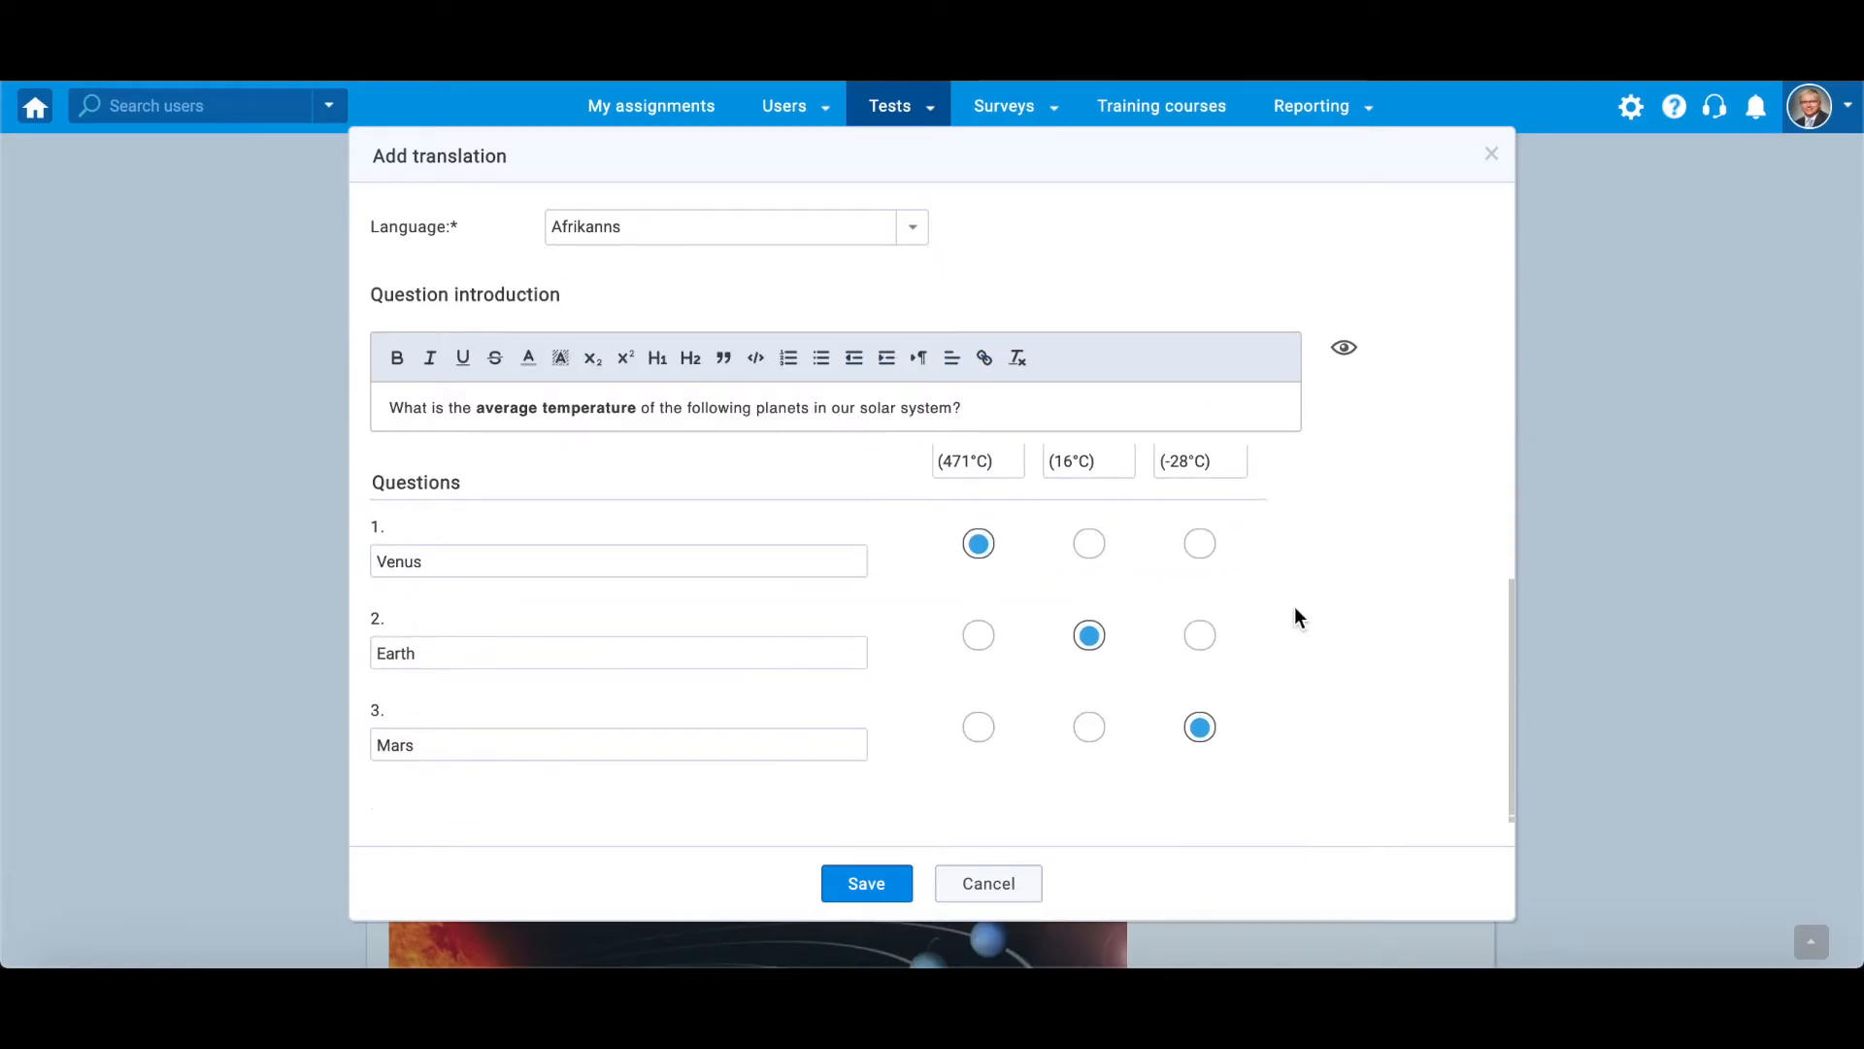
click(988, 884)
- Add the hint "Venus is the hottest planet because it is the second planet from the Sun." to the question with a penalty of 2
scroll(932, 544, down, 15)
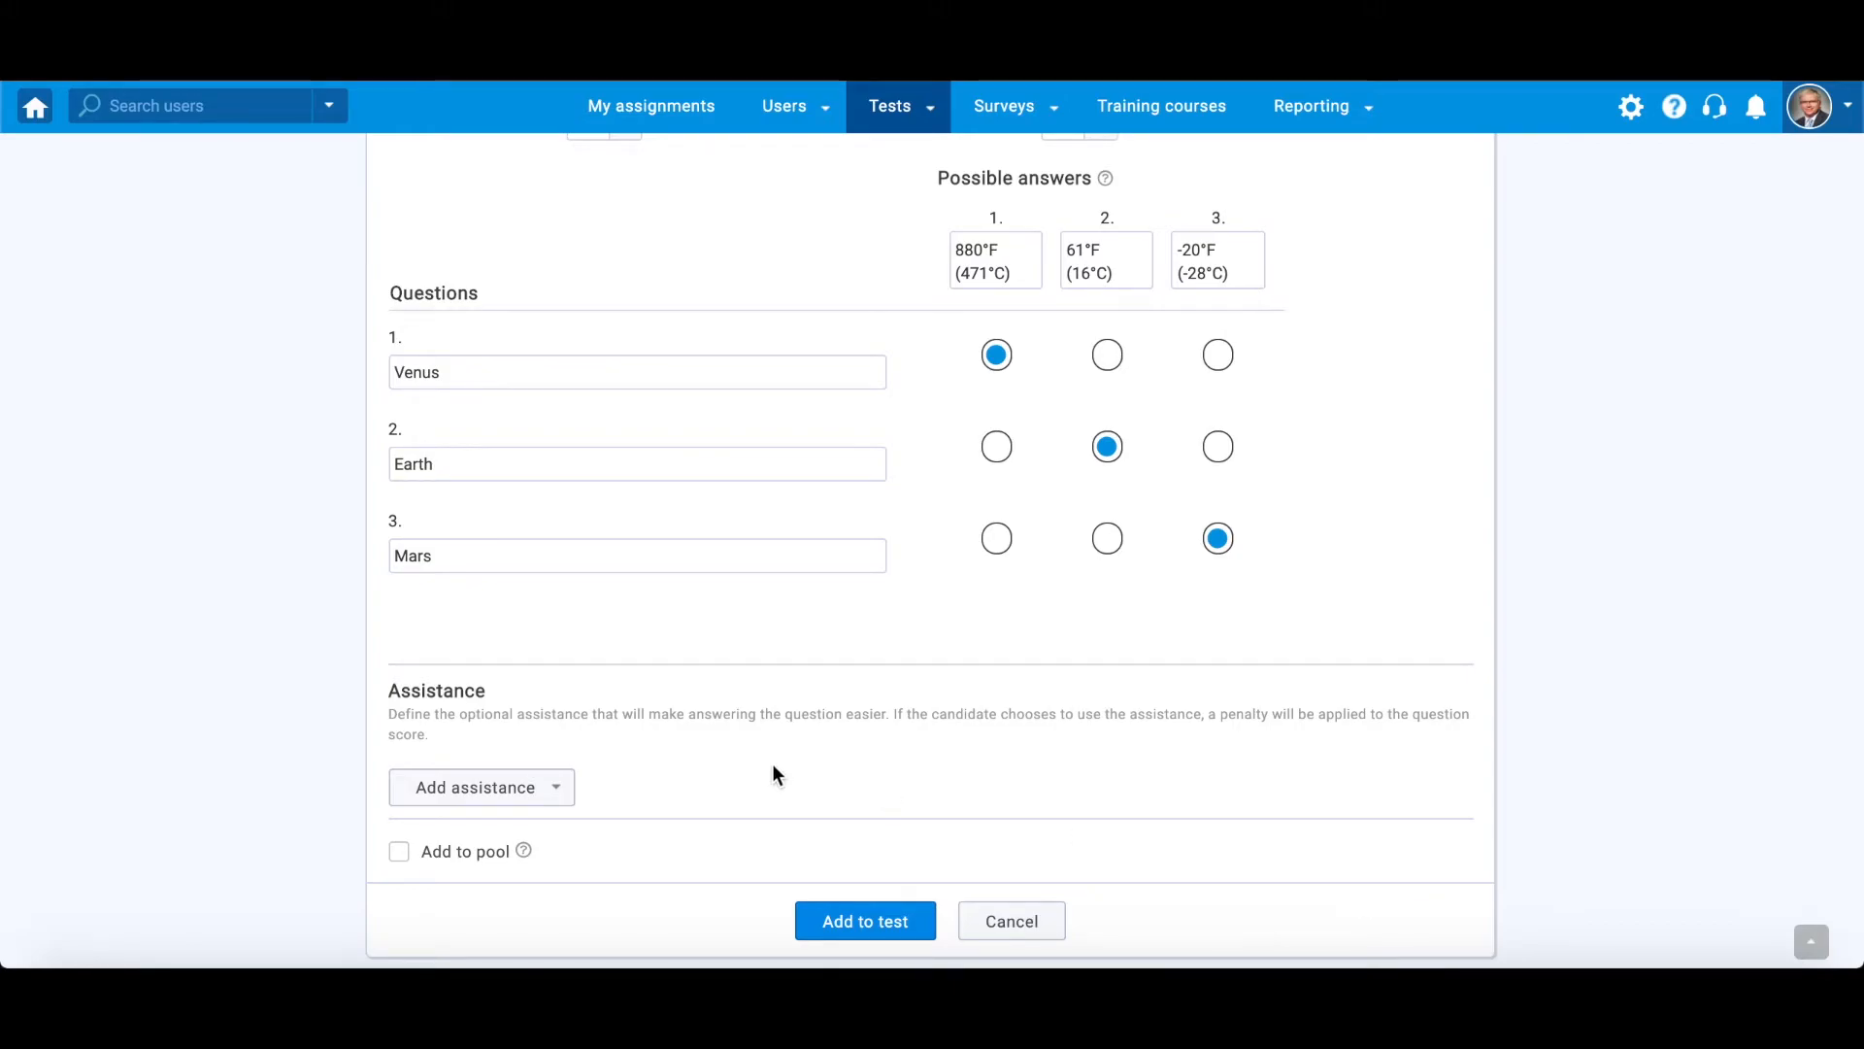
click(562, 784)
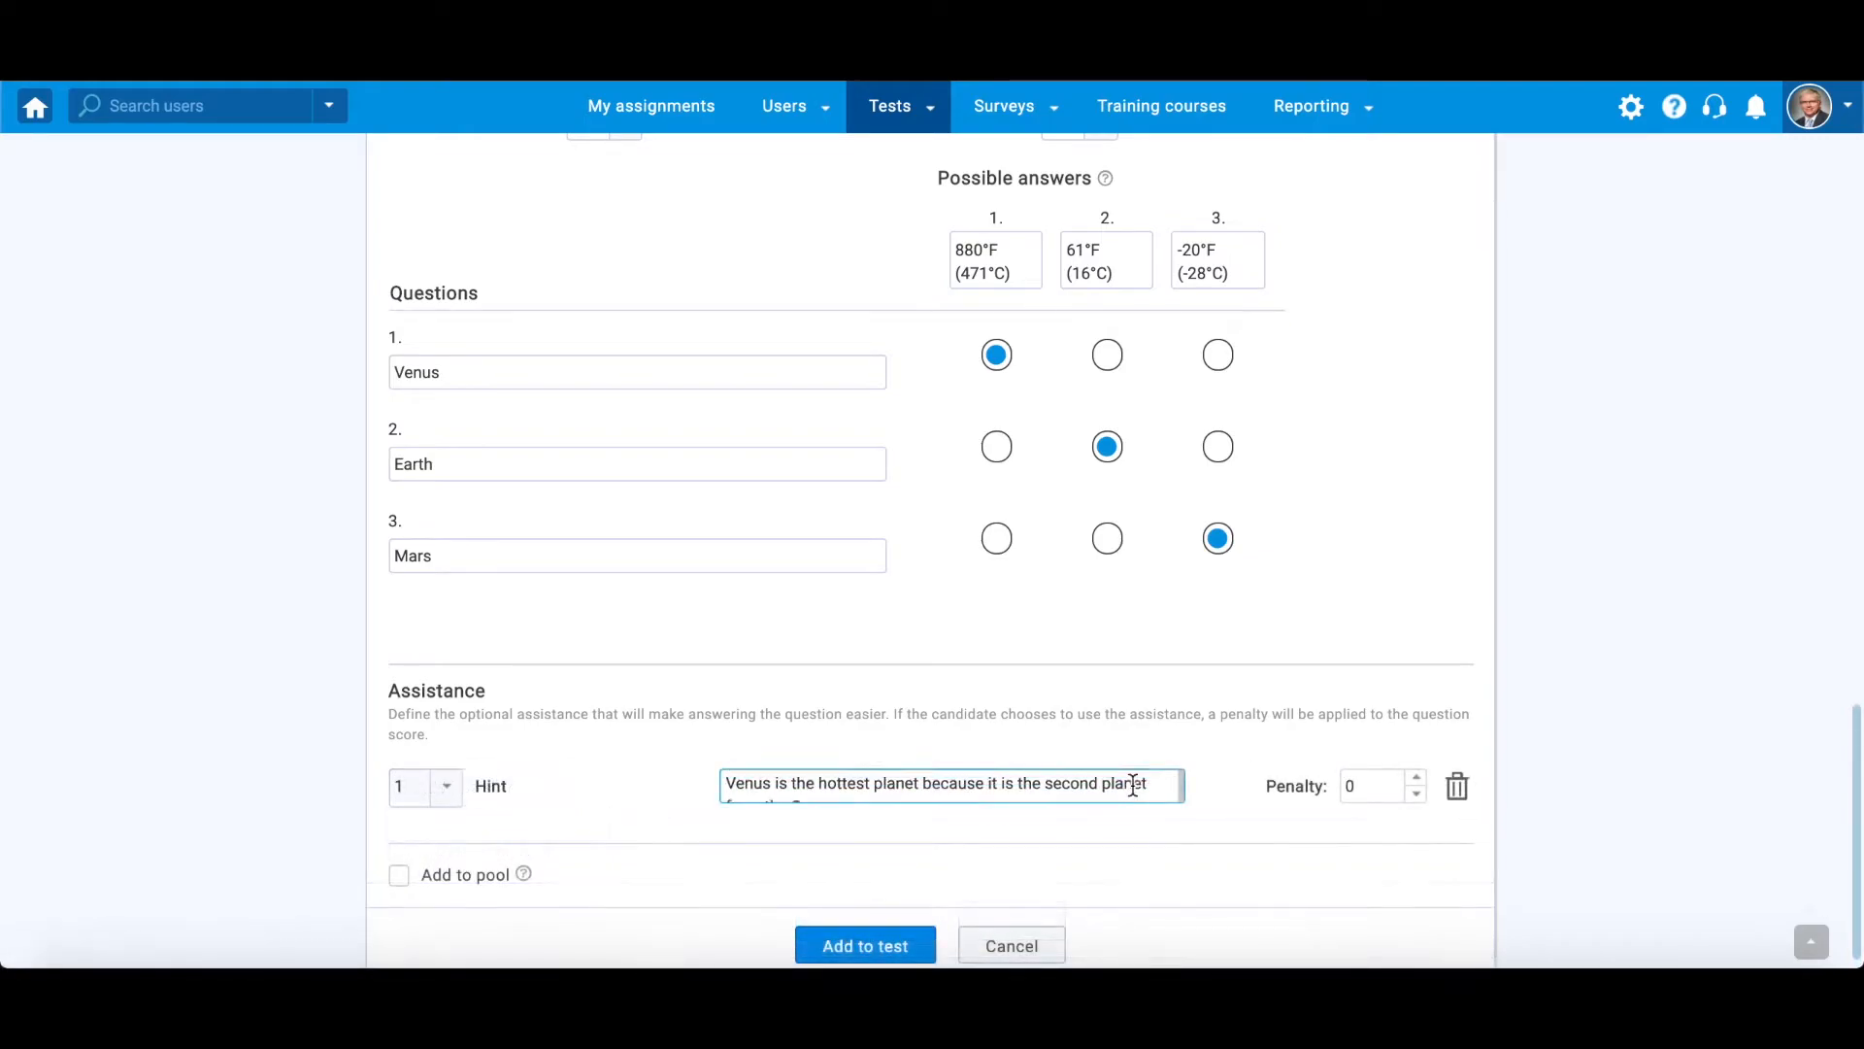
scroll(1135, 782, up, 1)
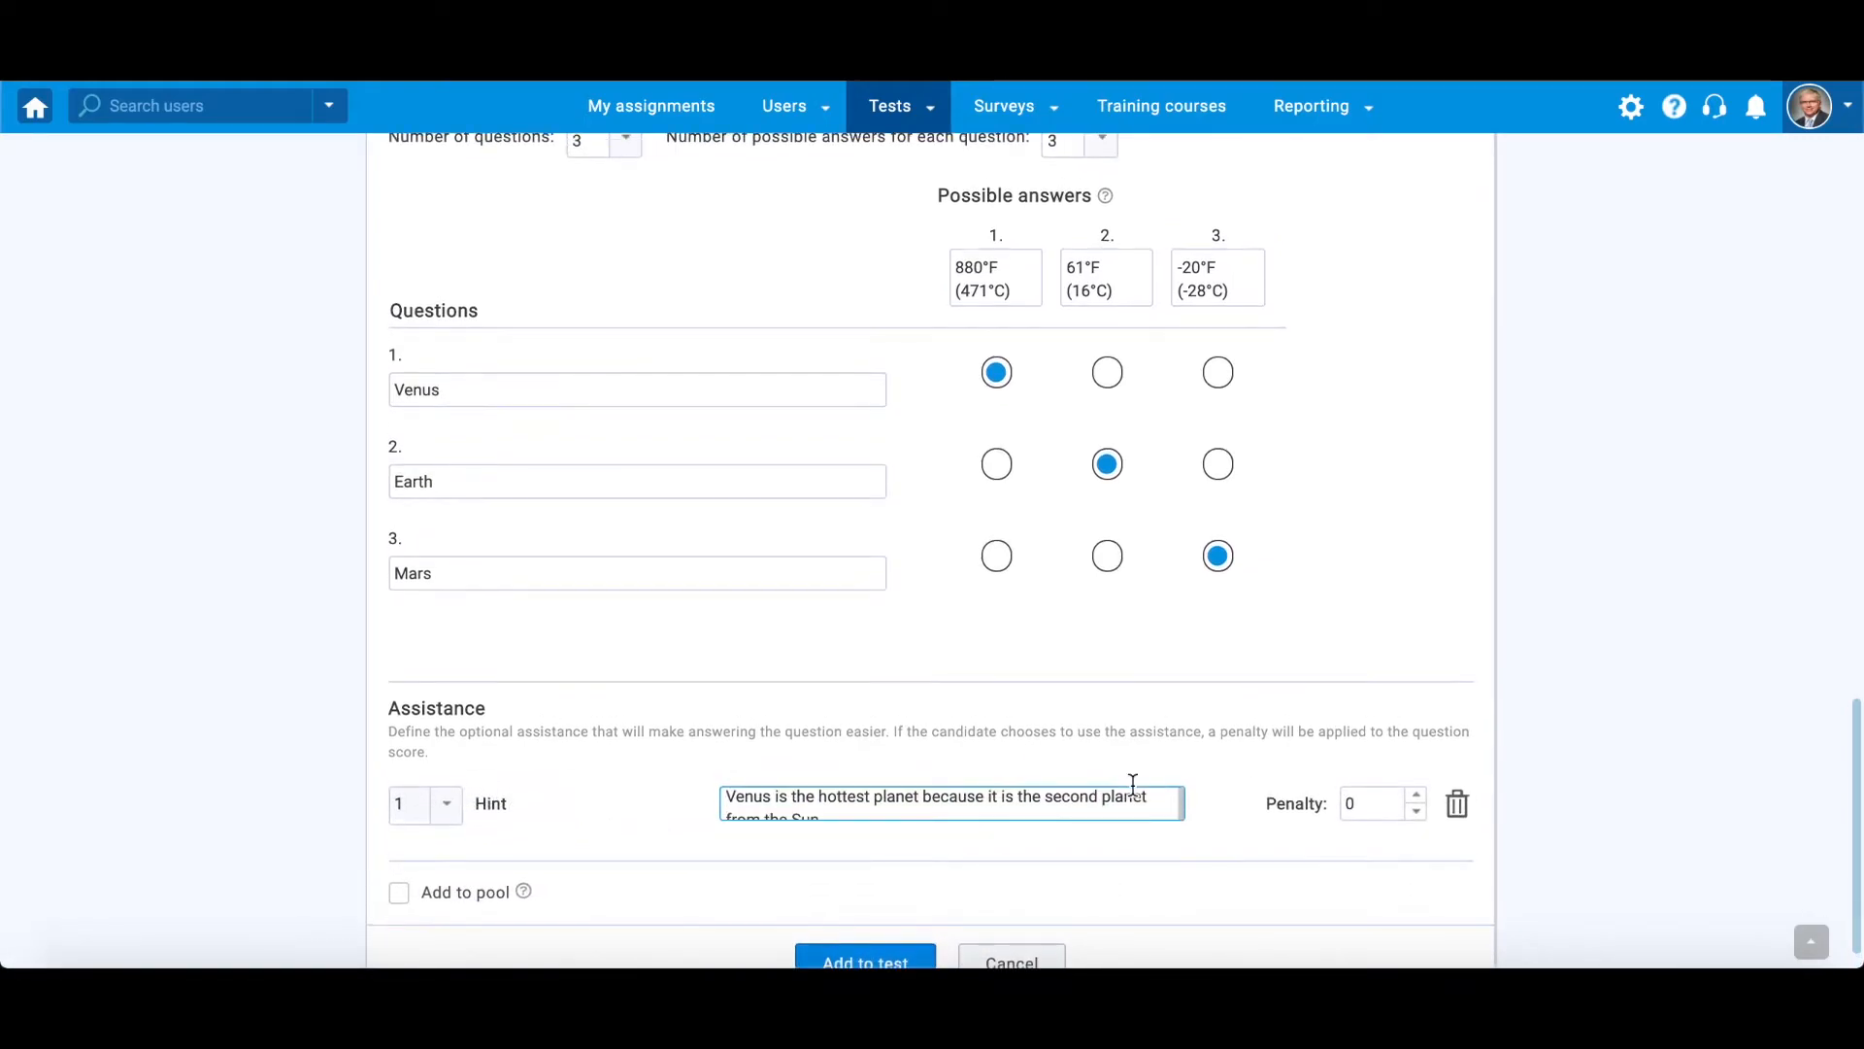
scroll(1141, 811, down, 1)
double_click(1417, 796)
click(1686, 749)
- Assign the question to the General Knowledge pool and add it to the test
scroll(946, 549, down, 1)
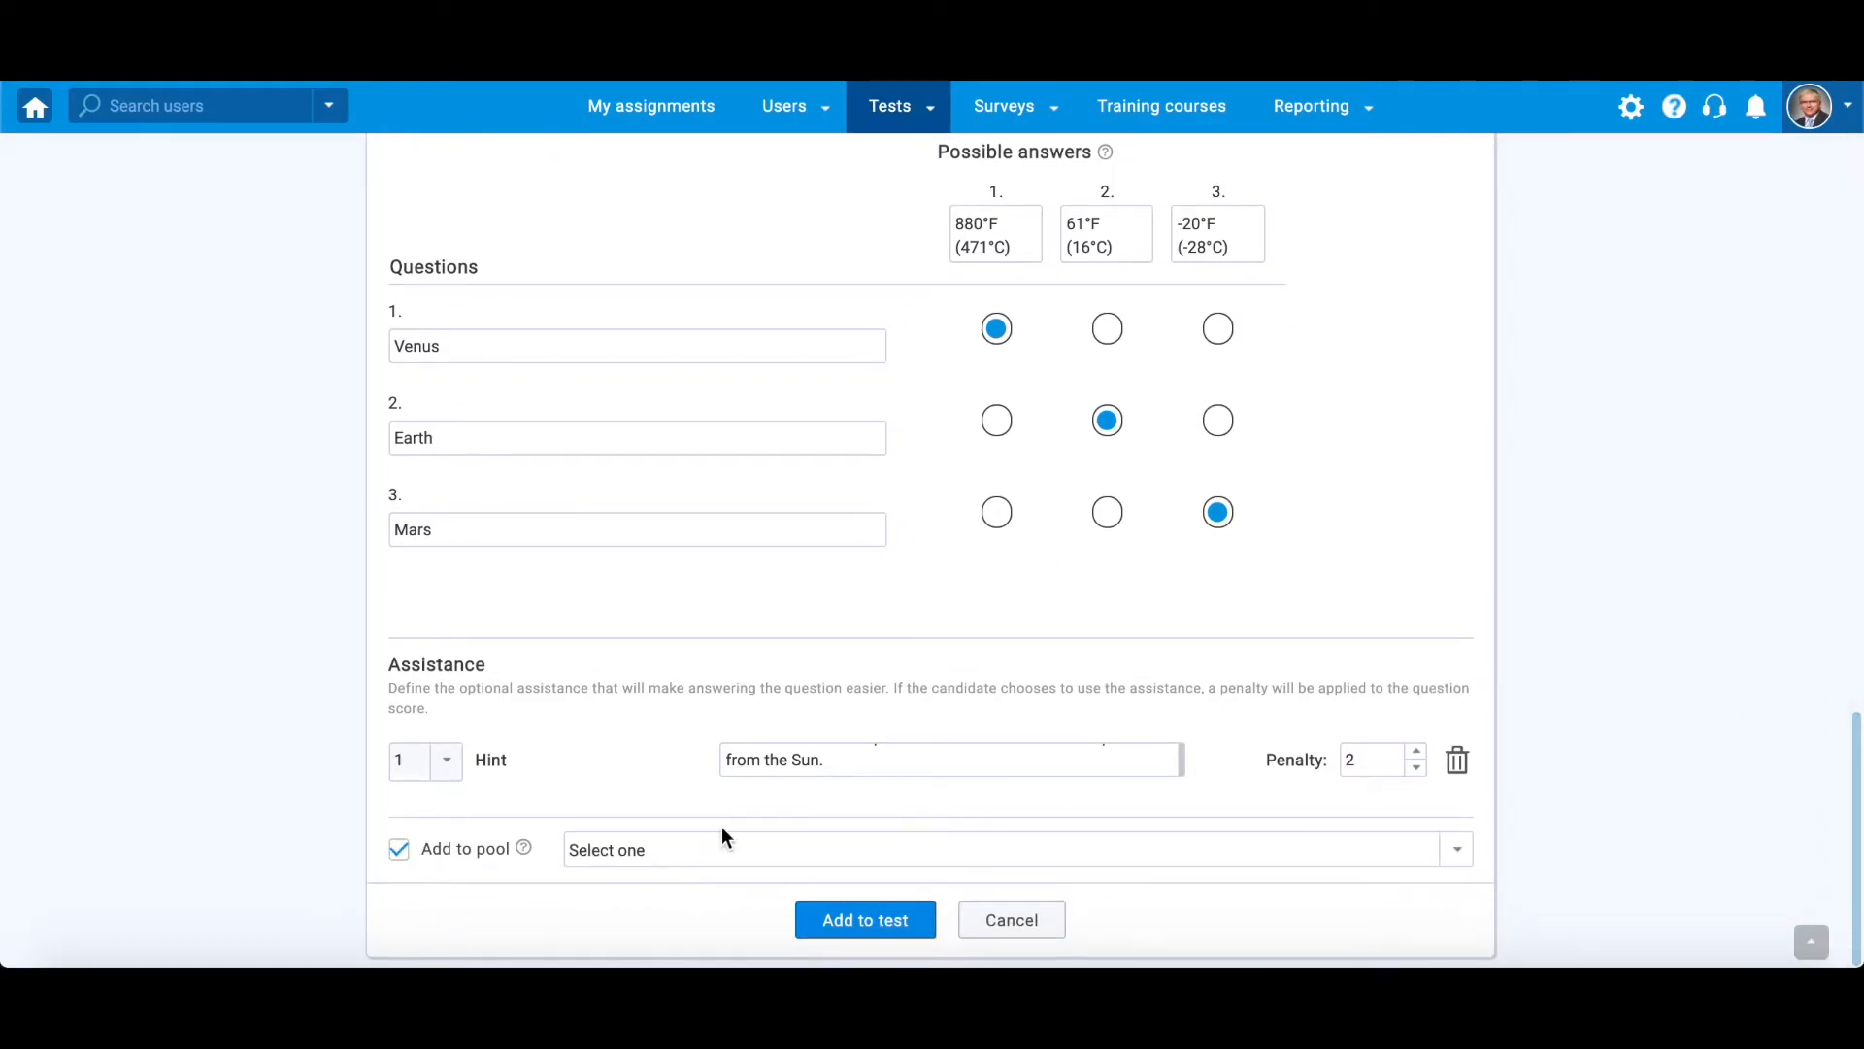
click(1419, 856)
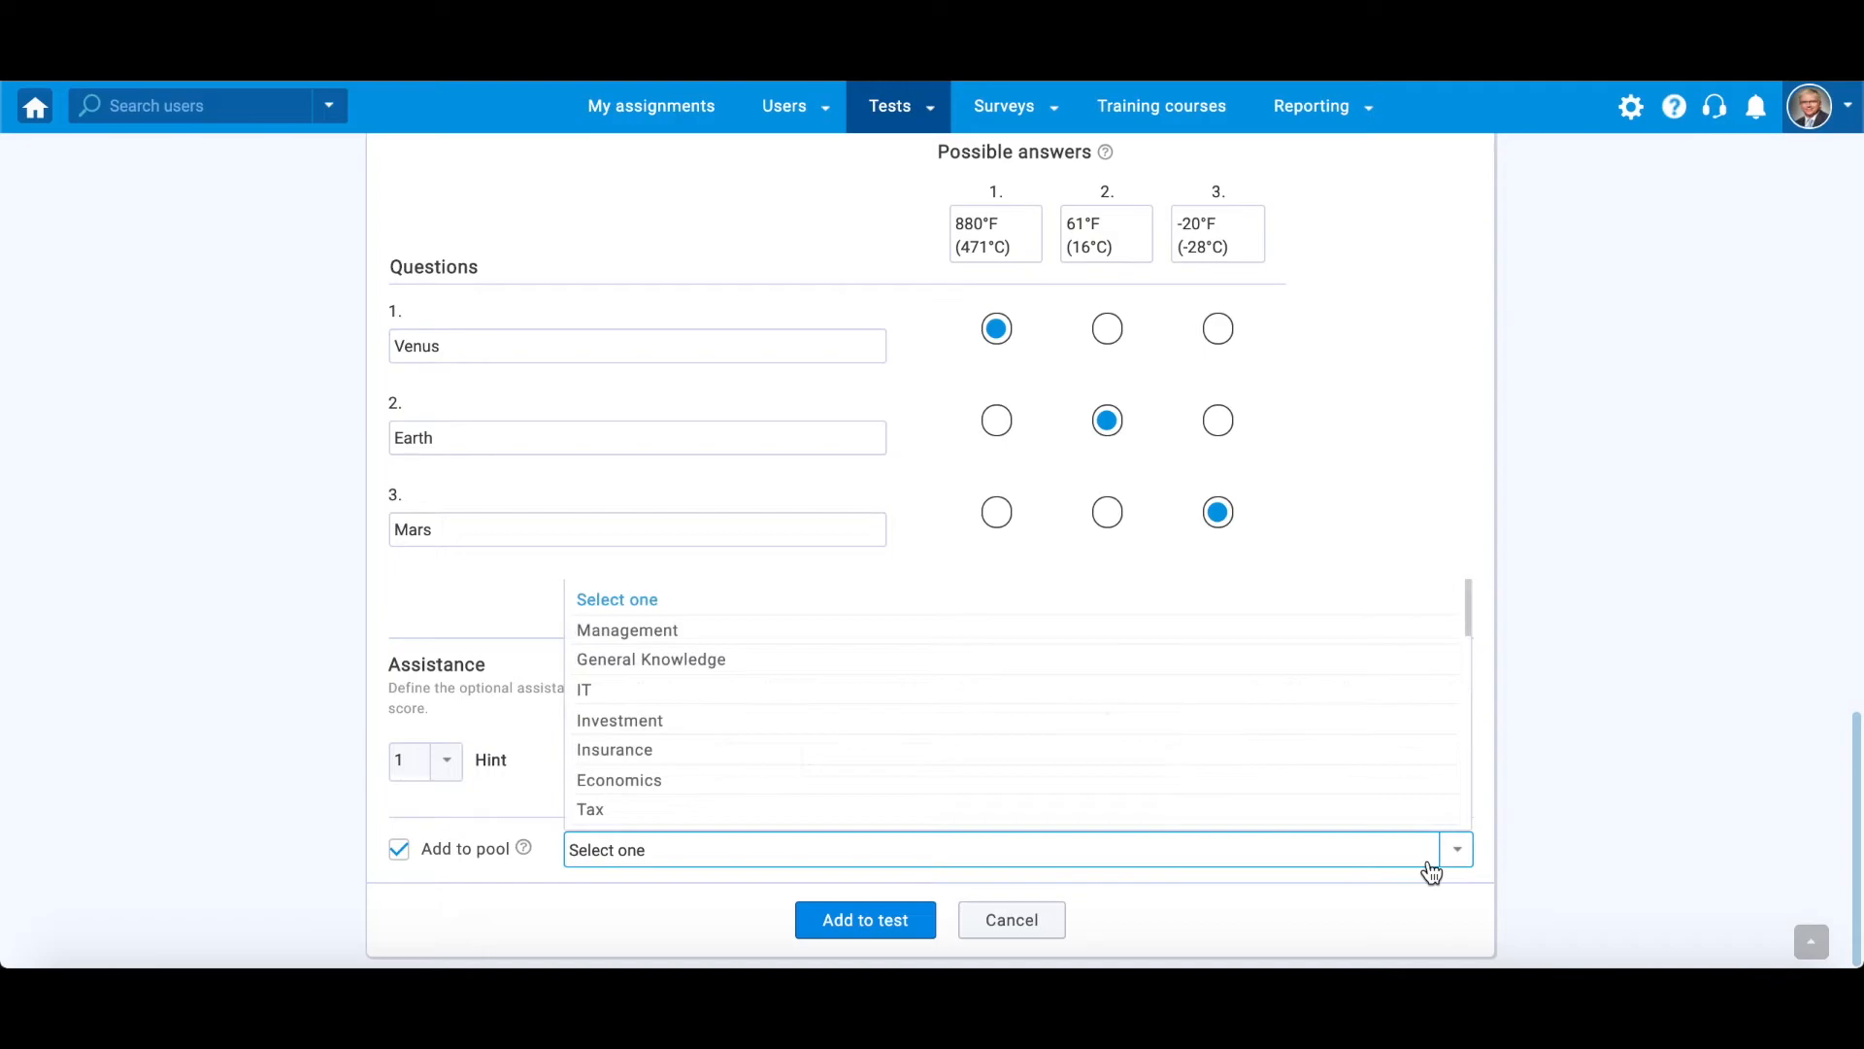
click(1027, 662)
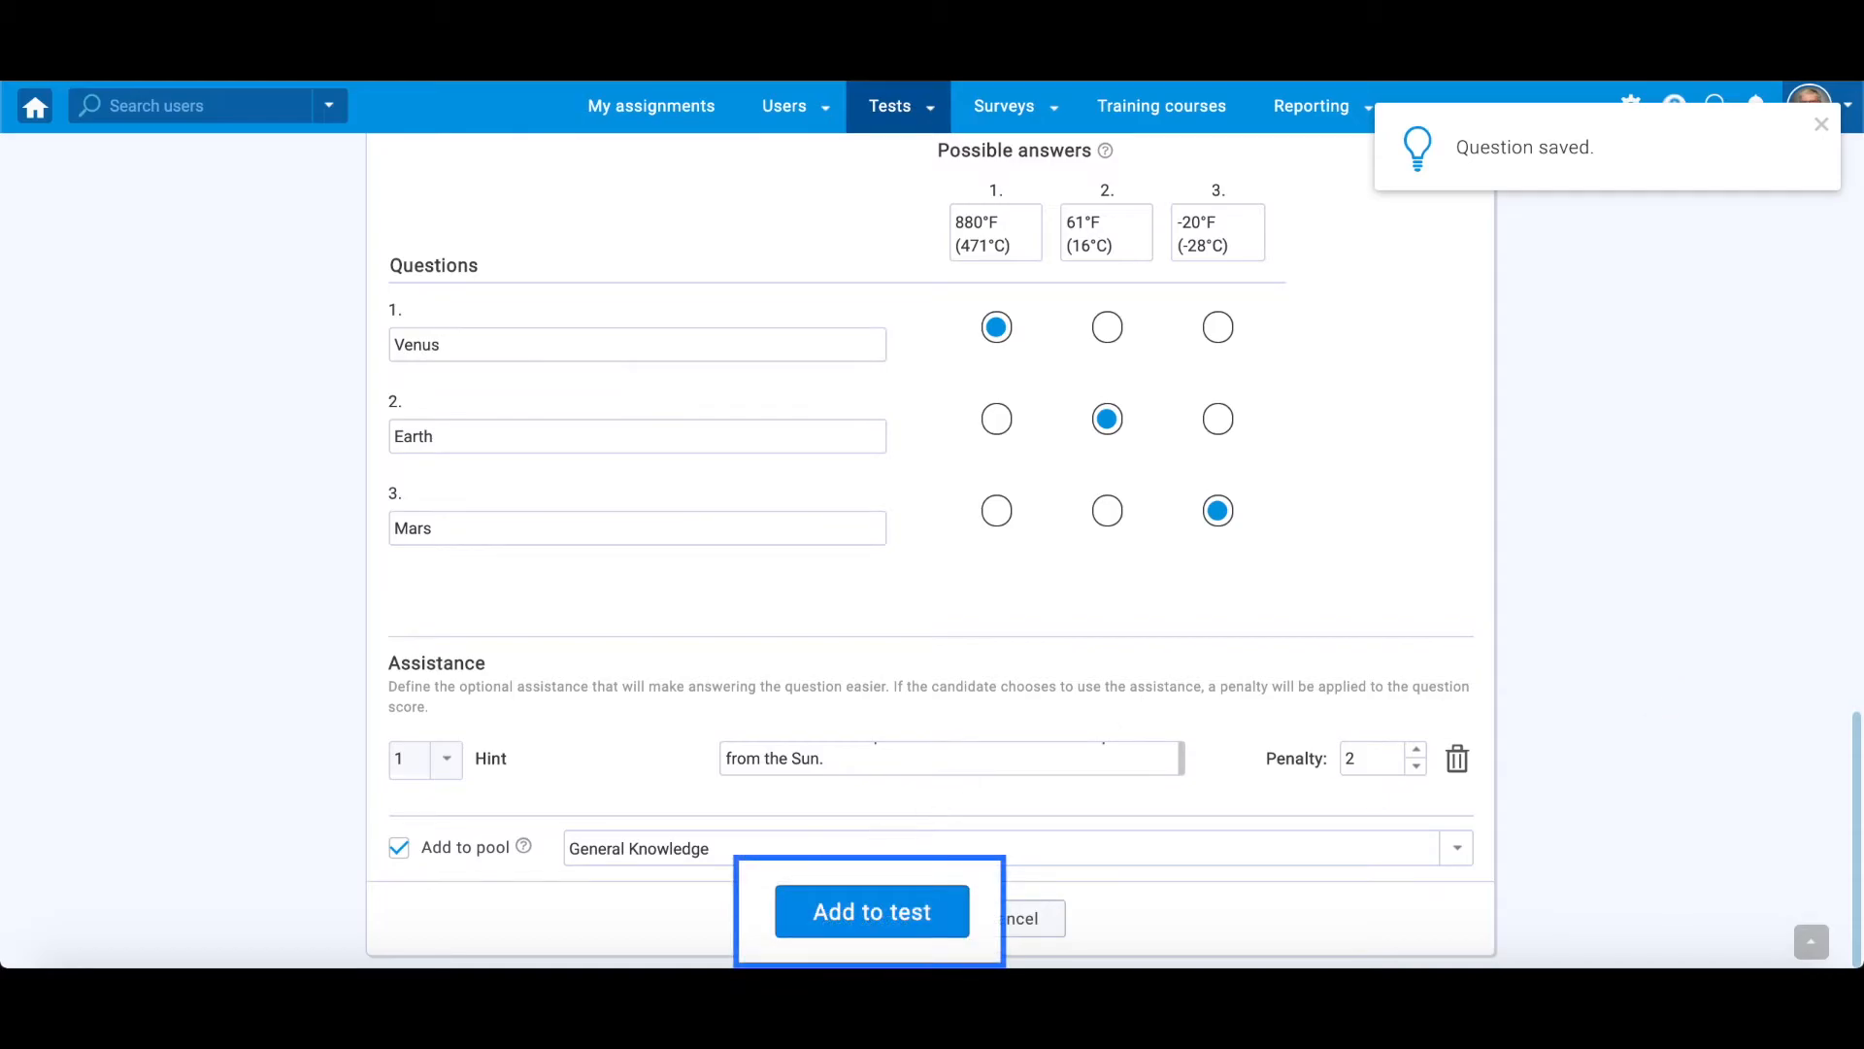
click(864, 911)
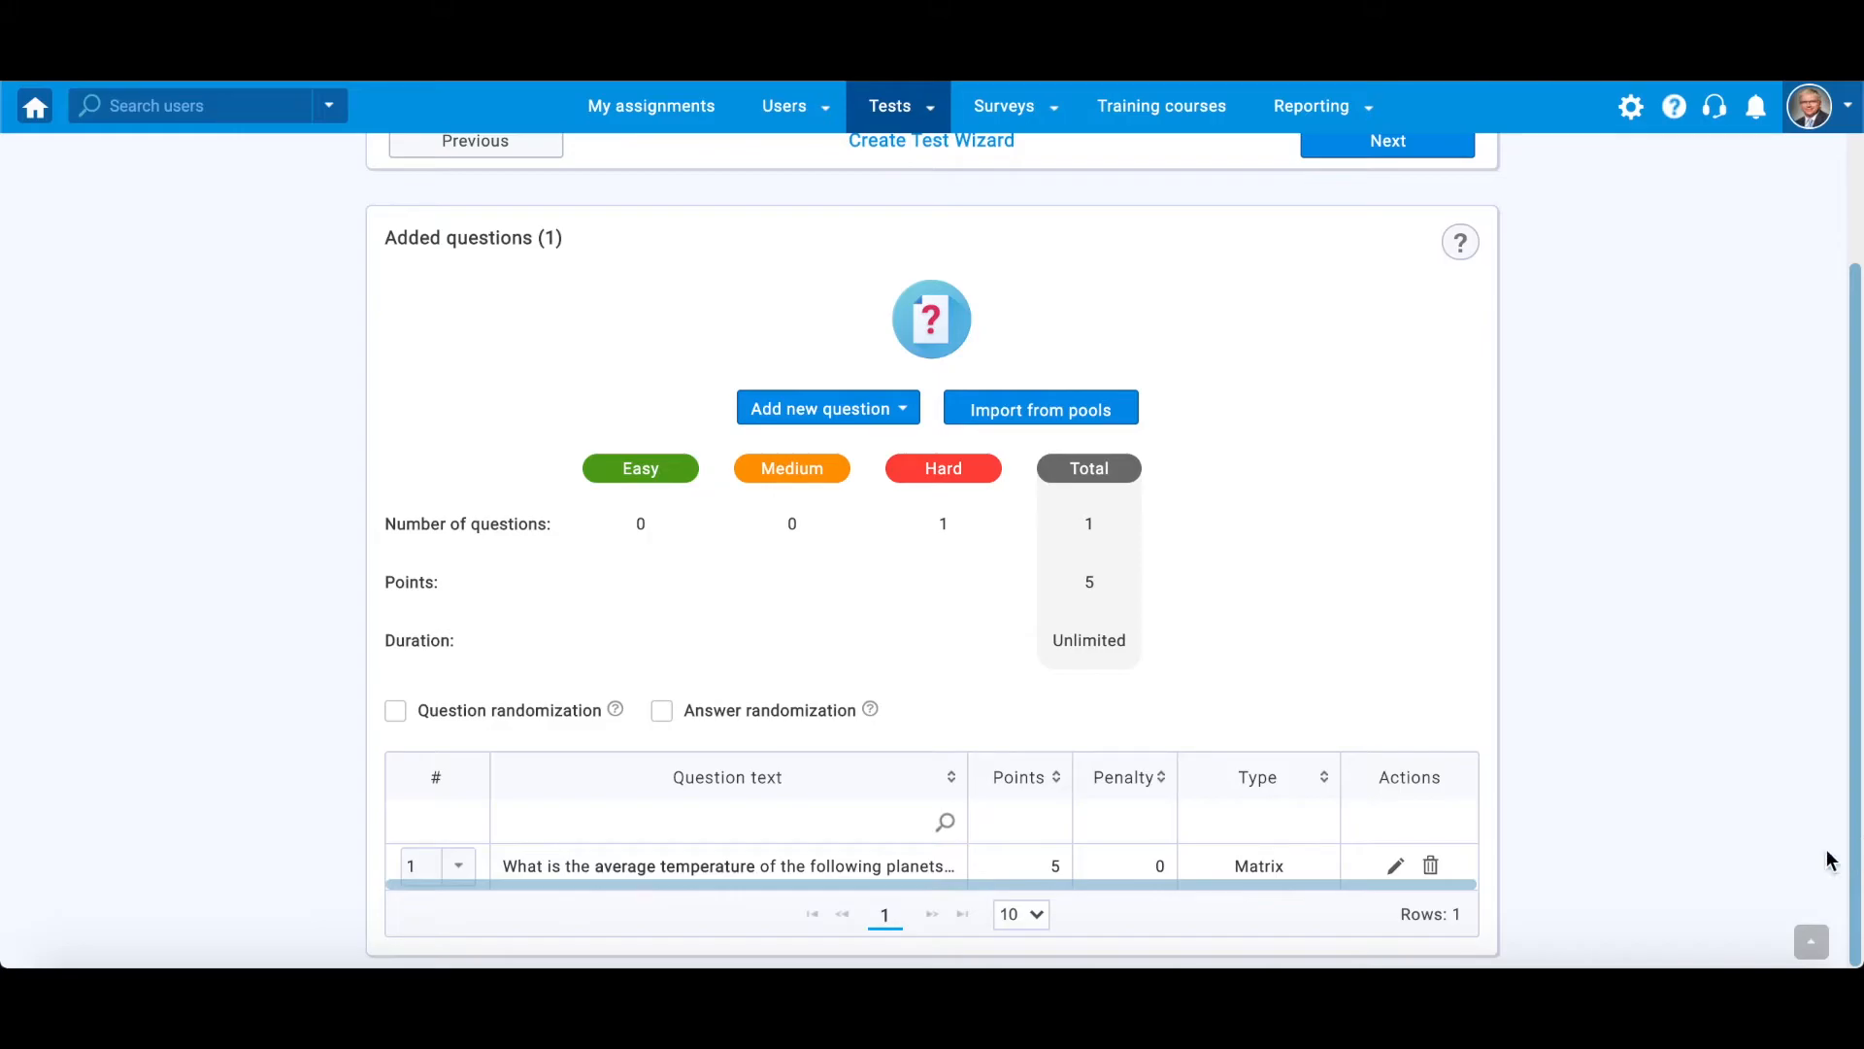
- Open the added matrix question for editing and set the test's duration type to Time per question
click(1398, 867)
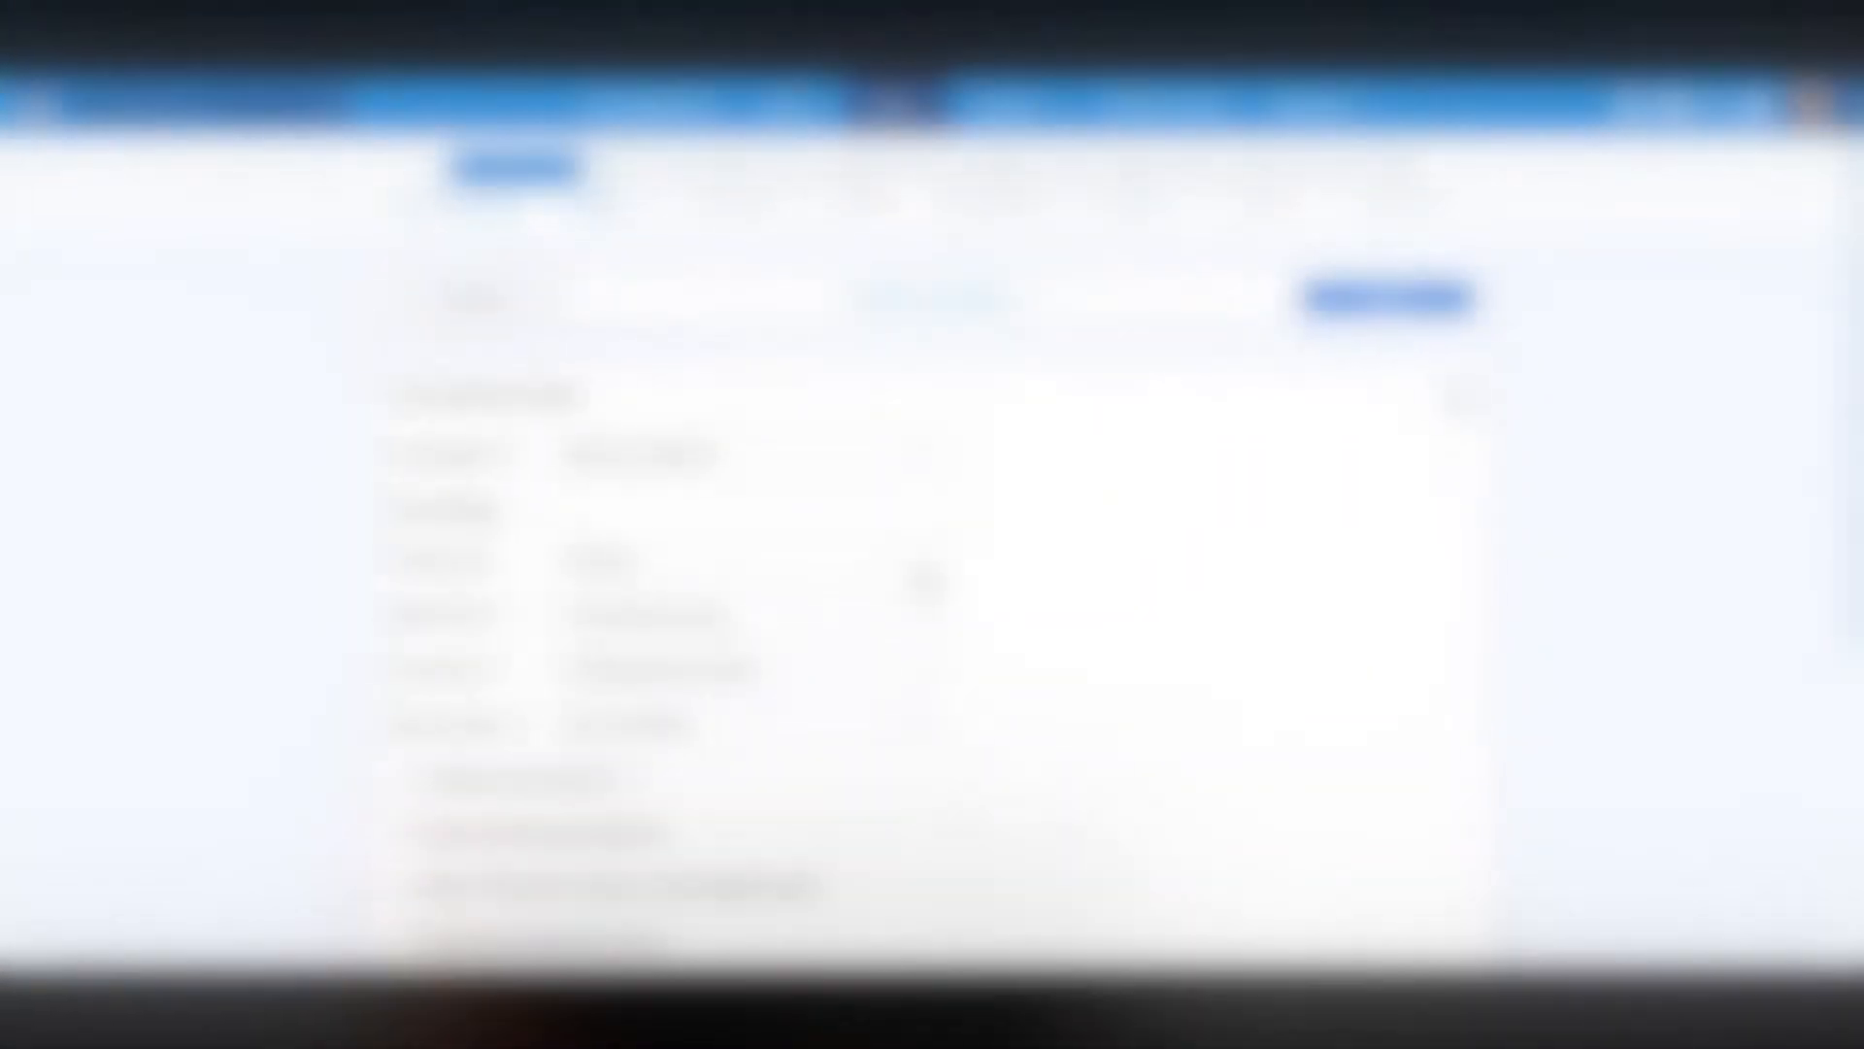
click(923, 573)
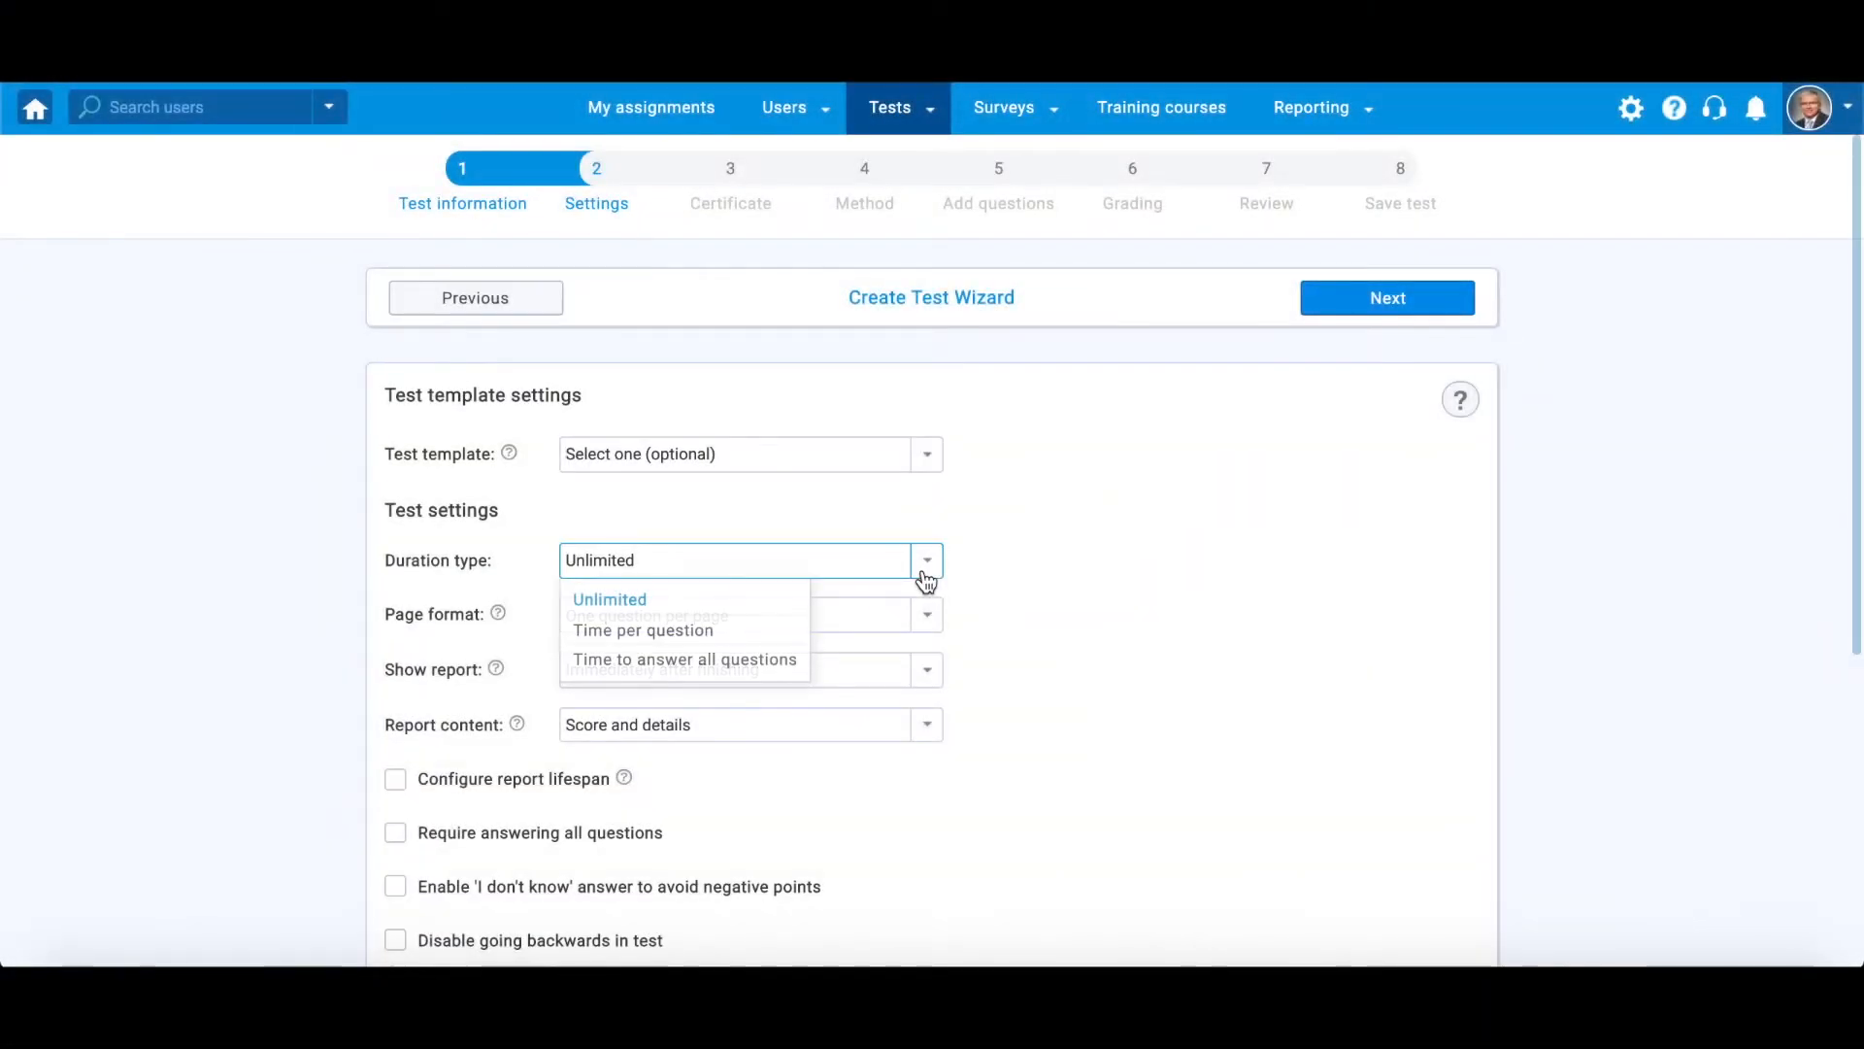
click(740, 631)
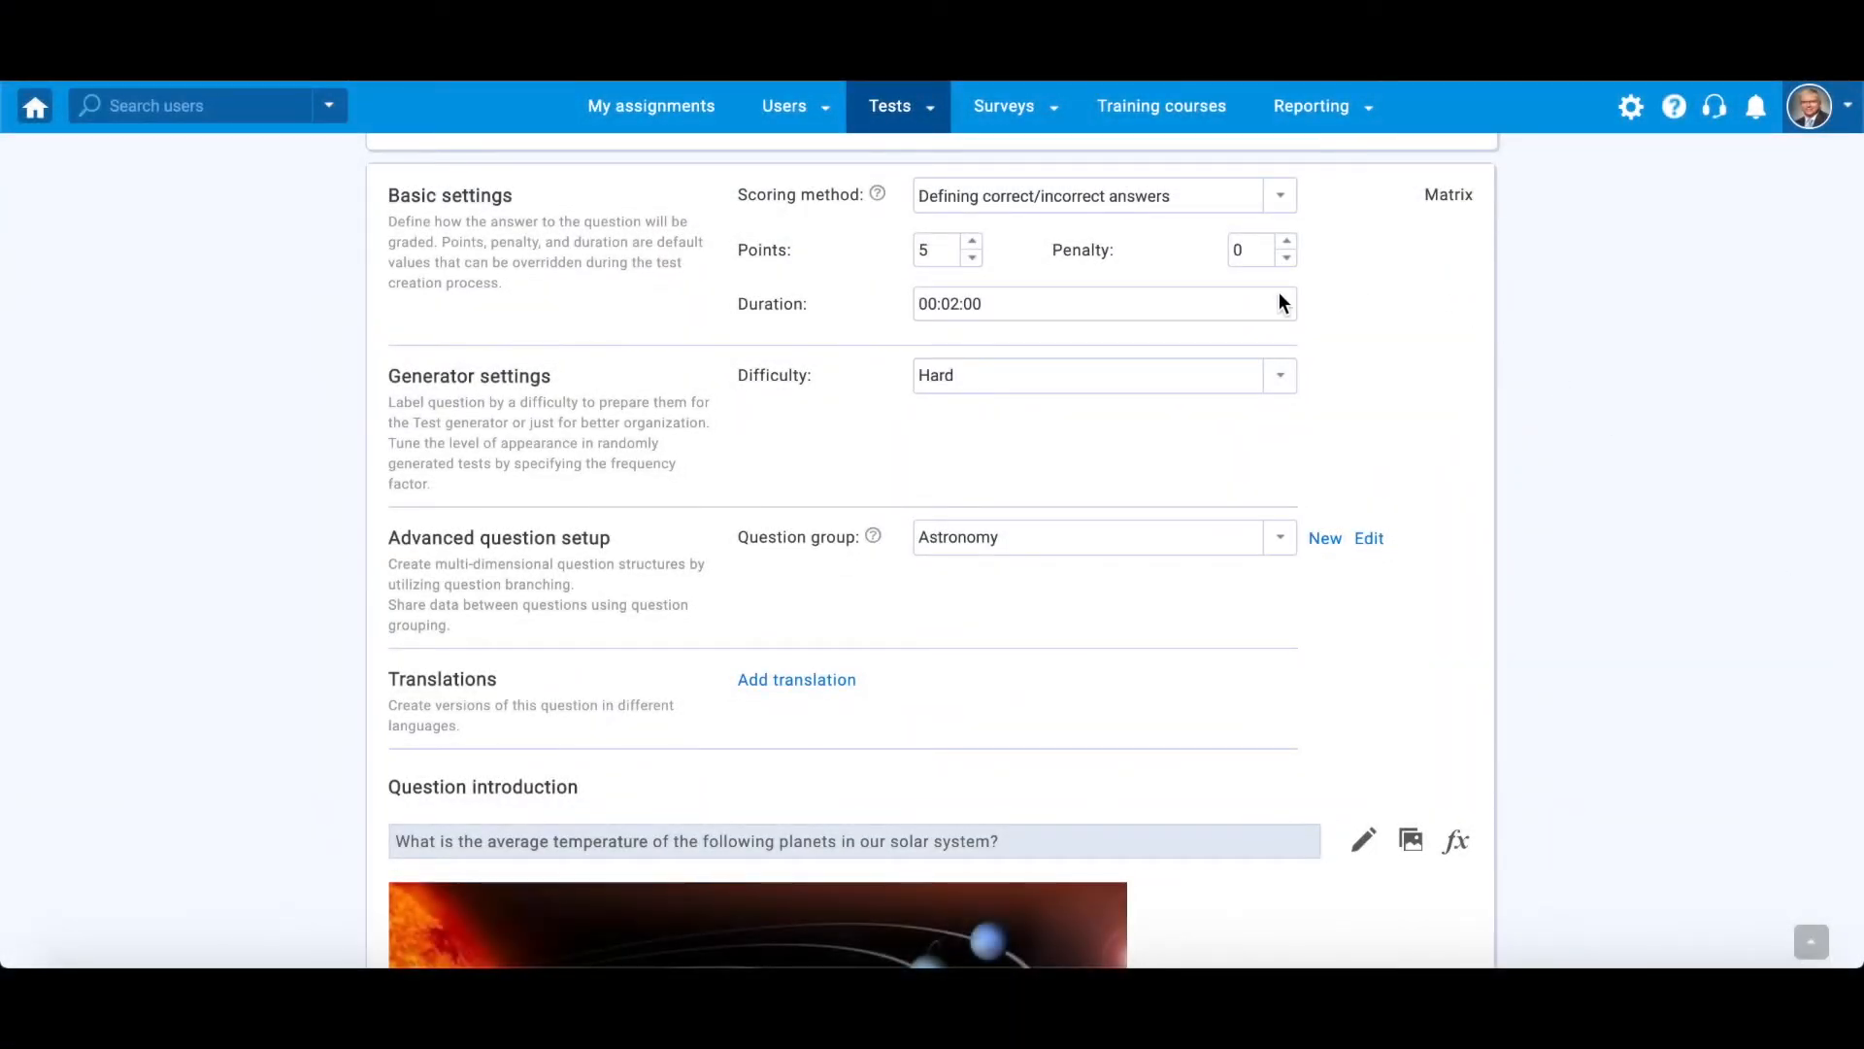
- Adjust the minutes of the matrix question's answering duration
click(1211, 301)
click(1032, 431)
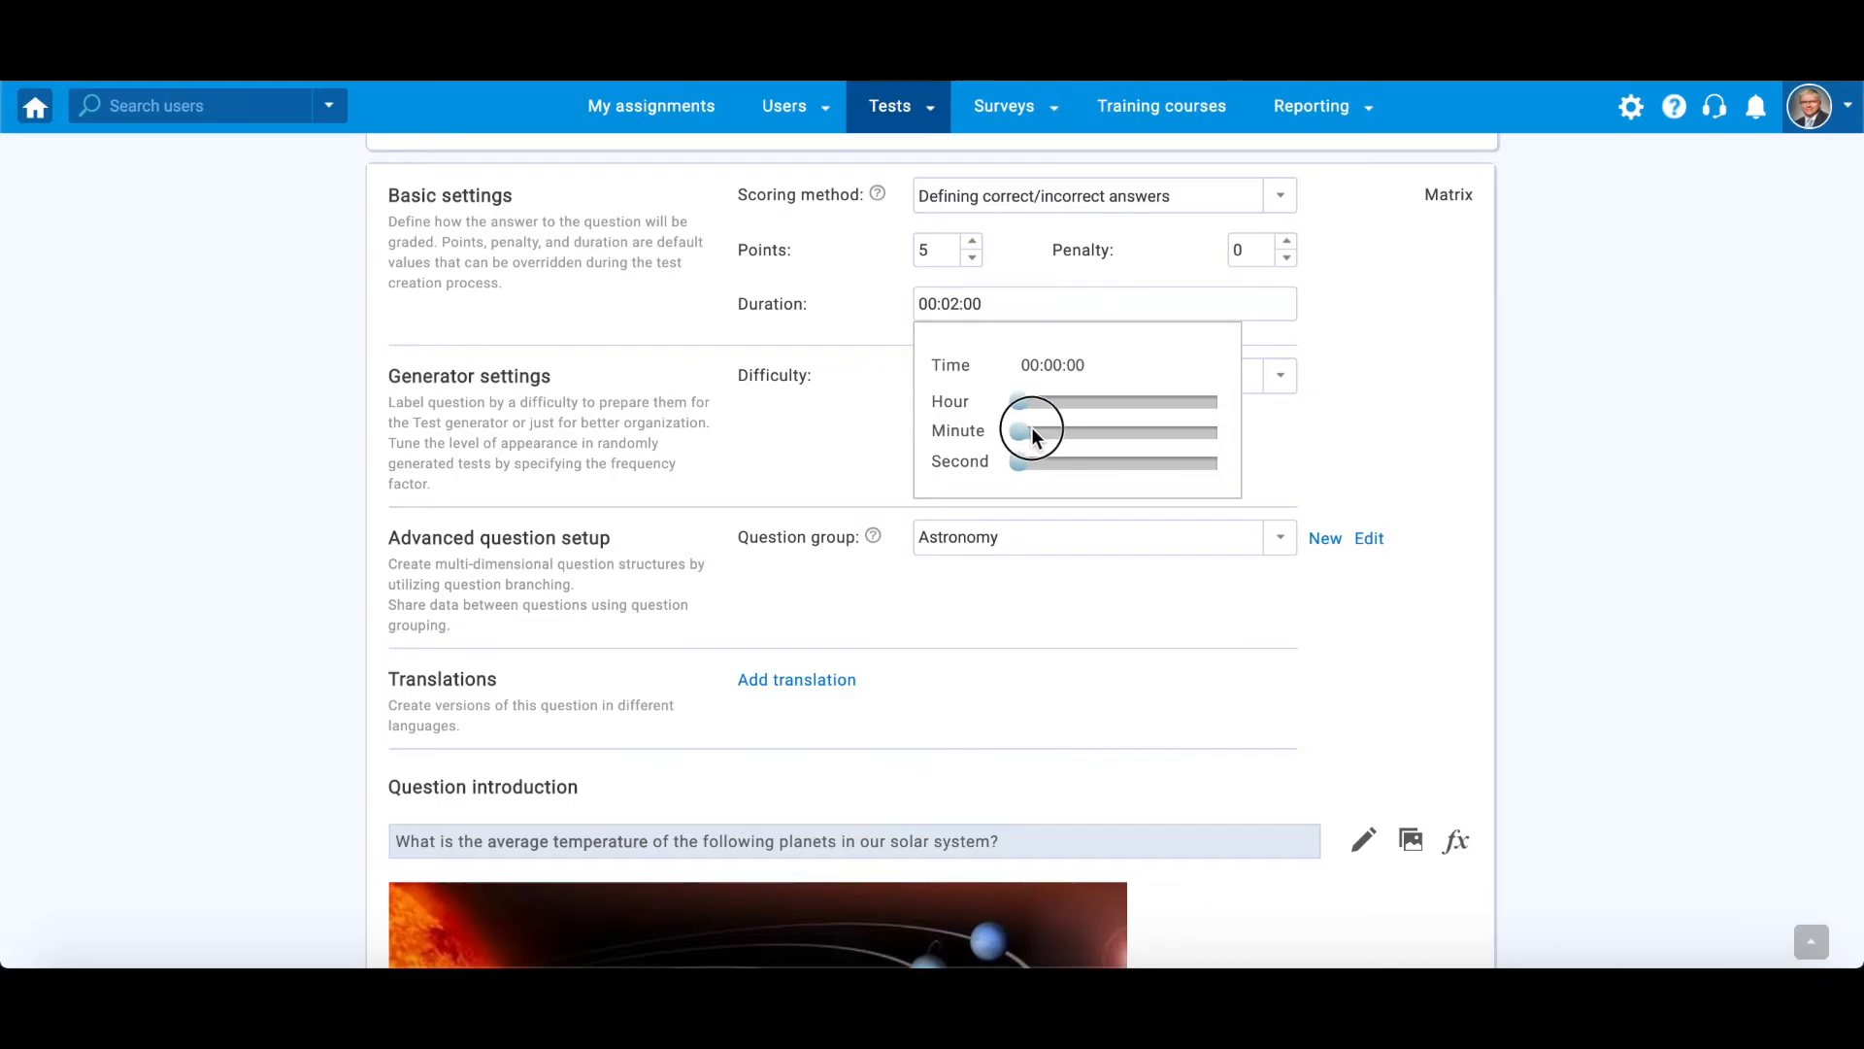
click(1390, 340)
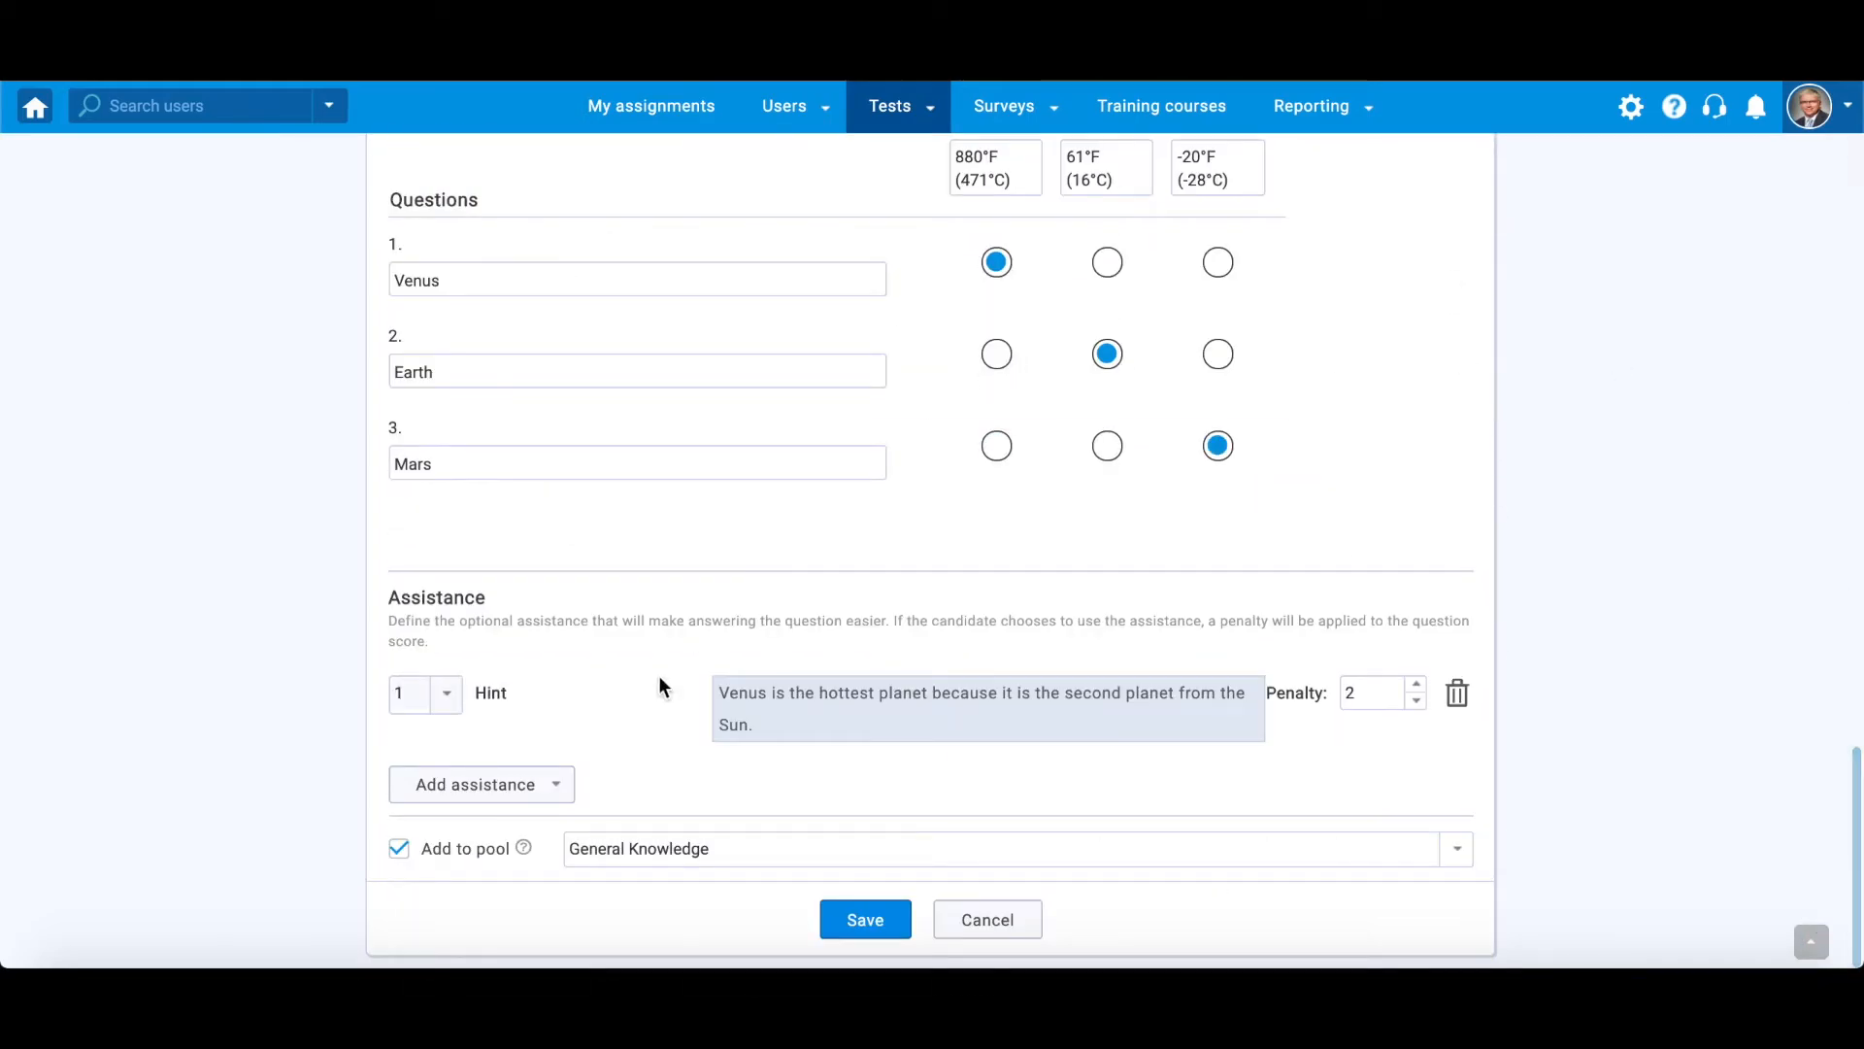
- Add Additional time as a second assistance option for the question and set the amount of extra time
click(559, 785)
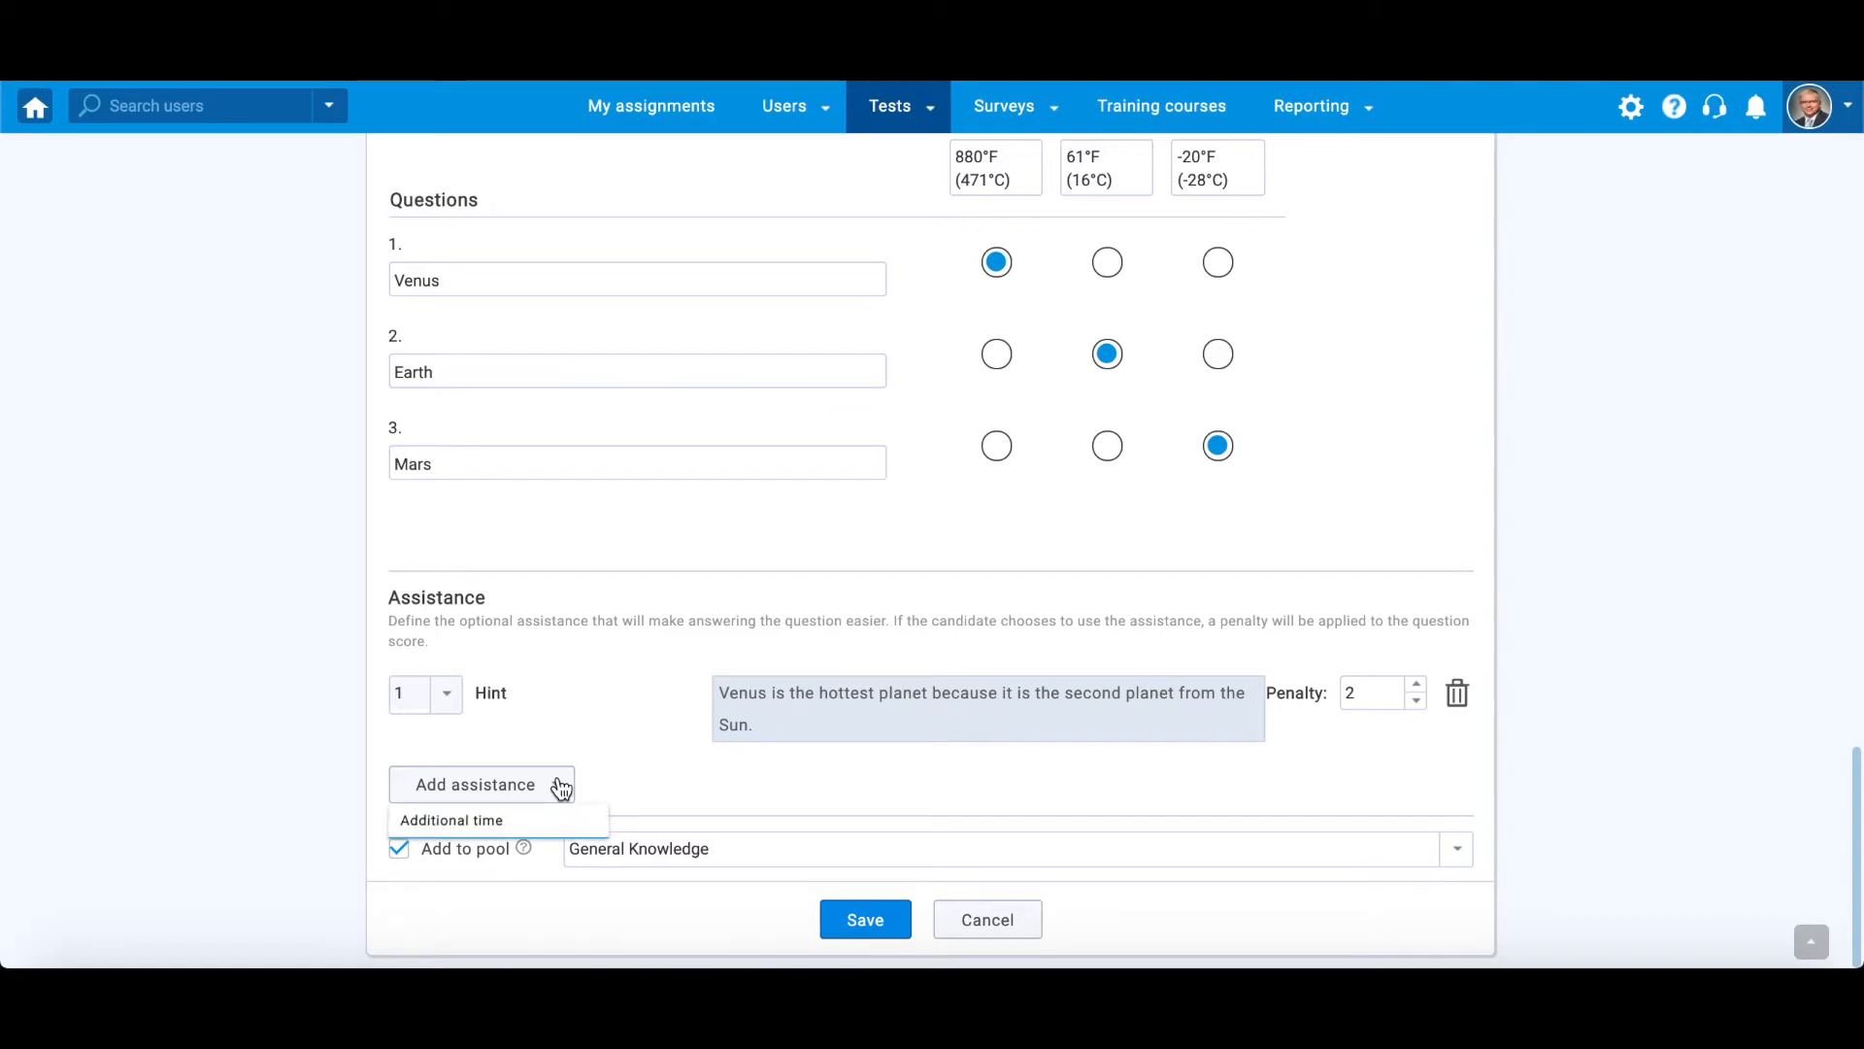
click(520, 820)
click(805, 783)
drag(826, 606, 835, 602)
click(990, 845)
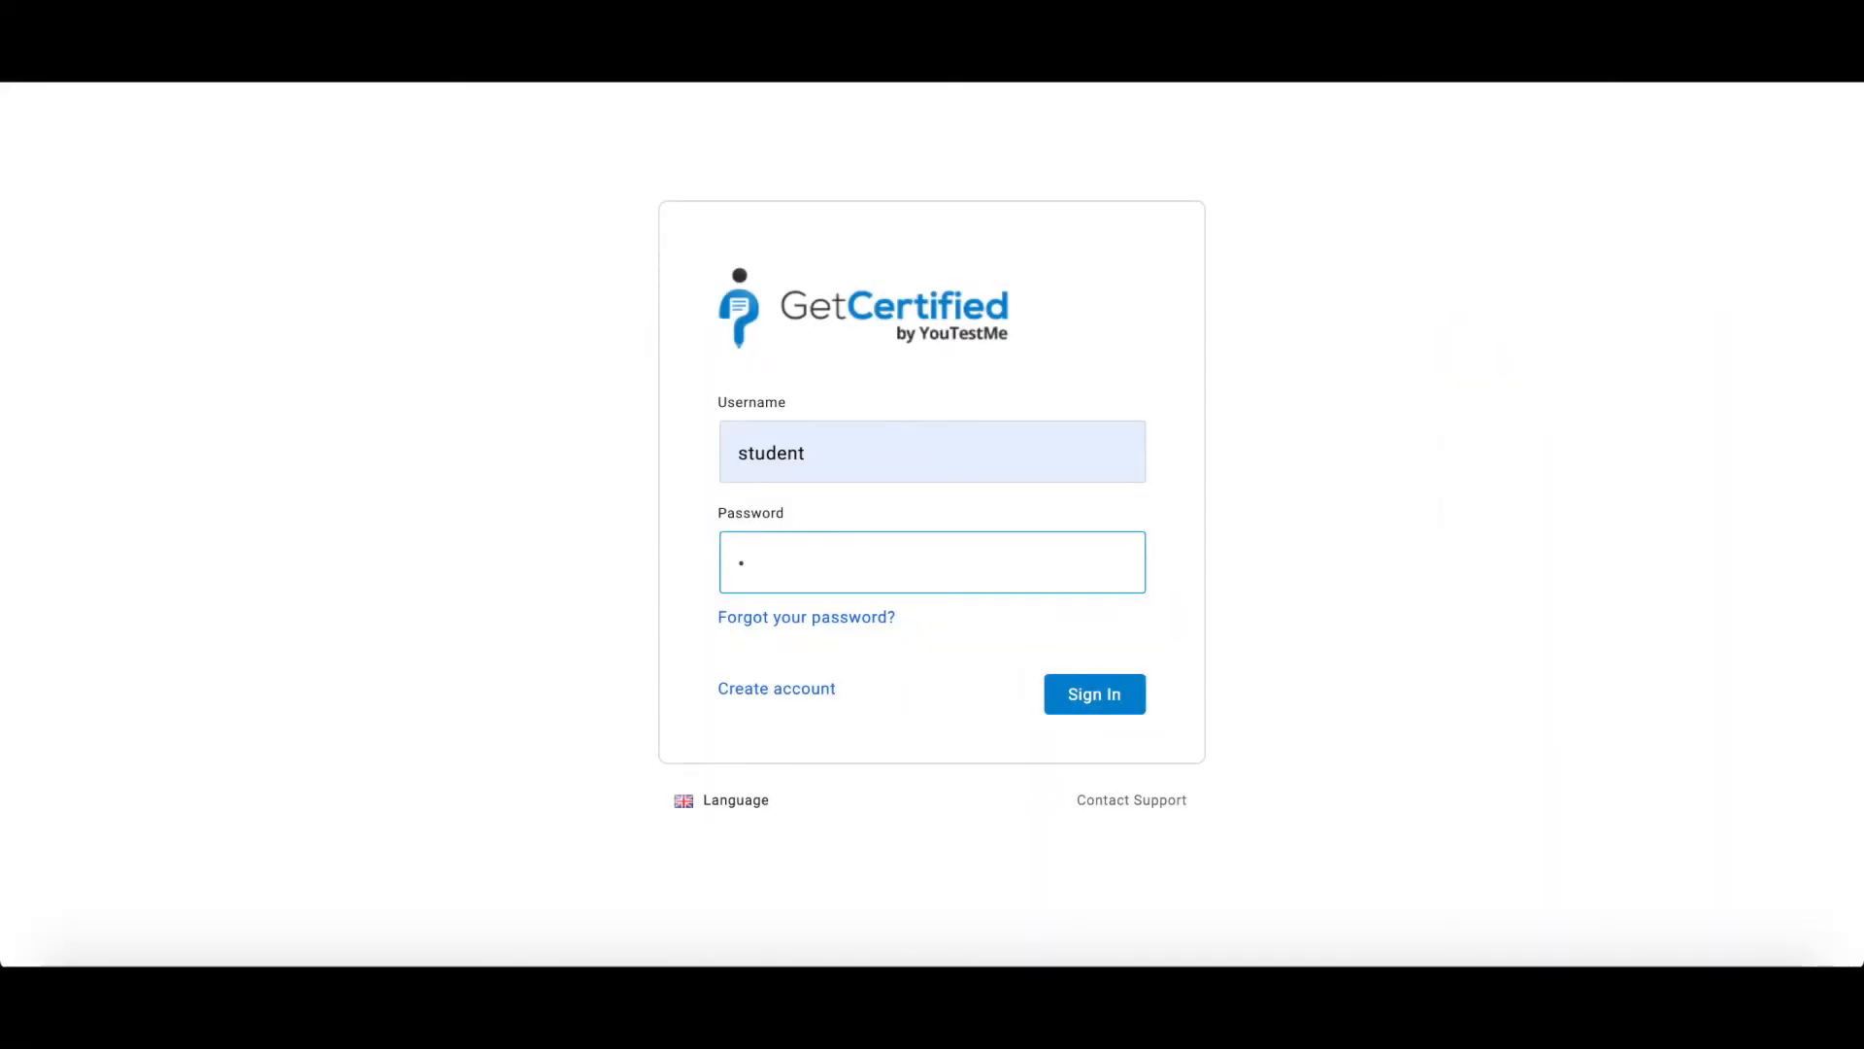
- Sign in to the student account with its password and start the General Knowledge Test from My assignments
text(•••••)
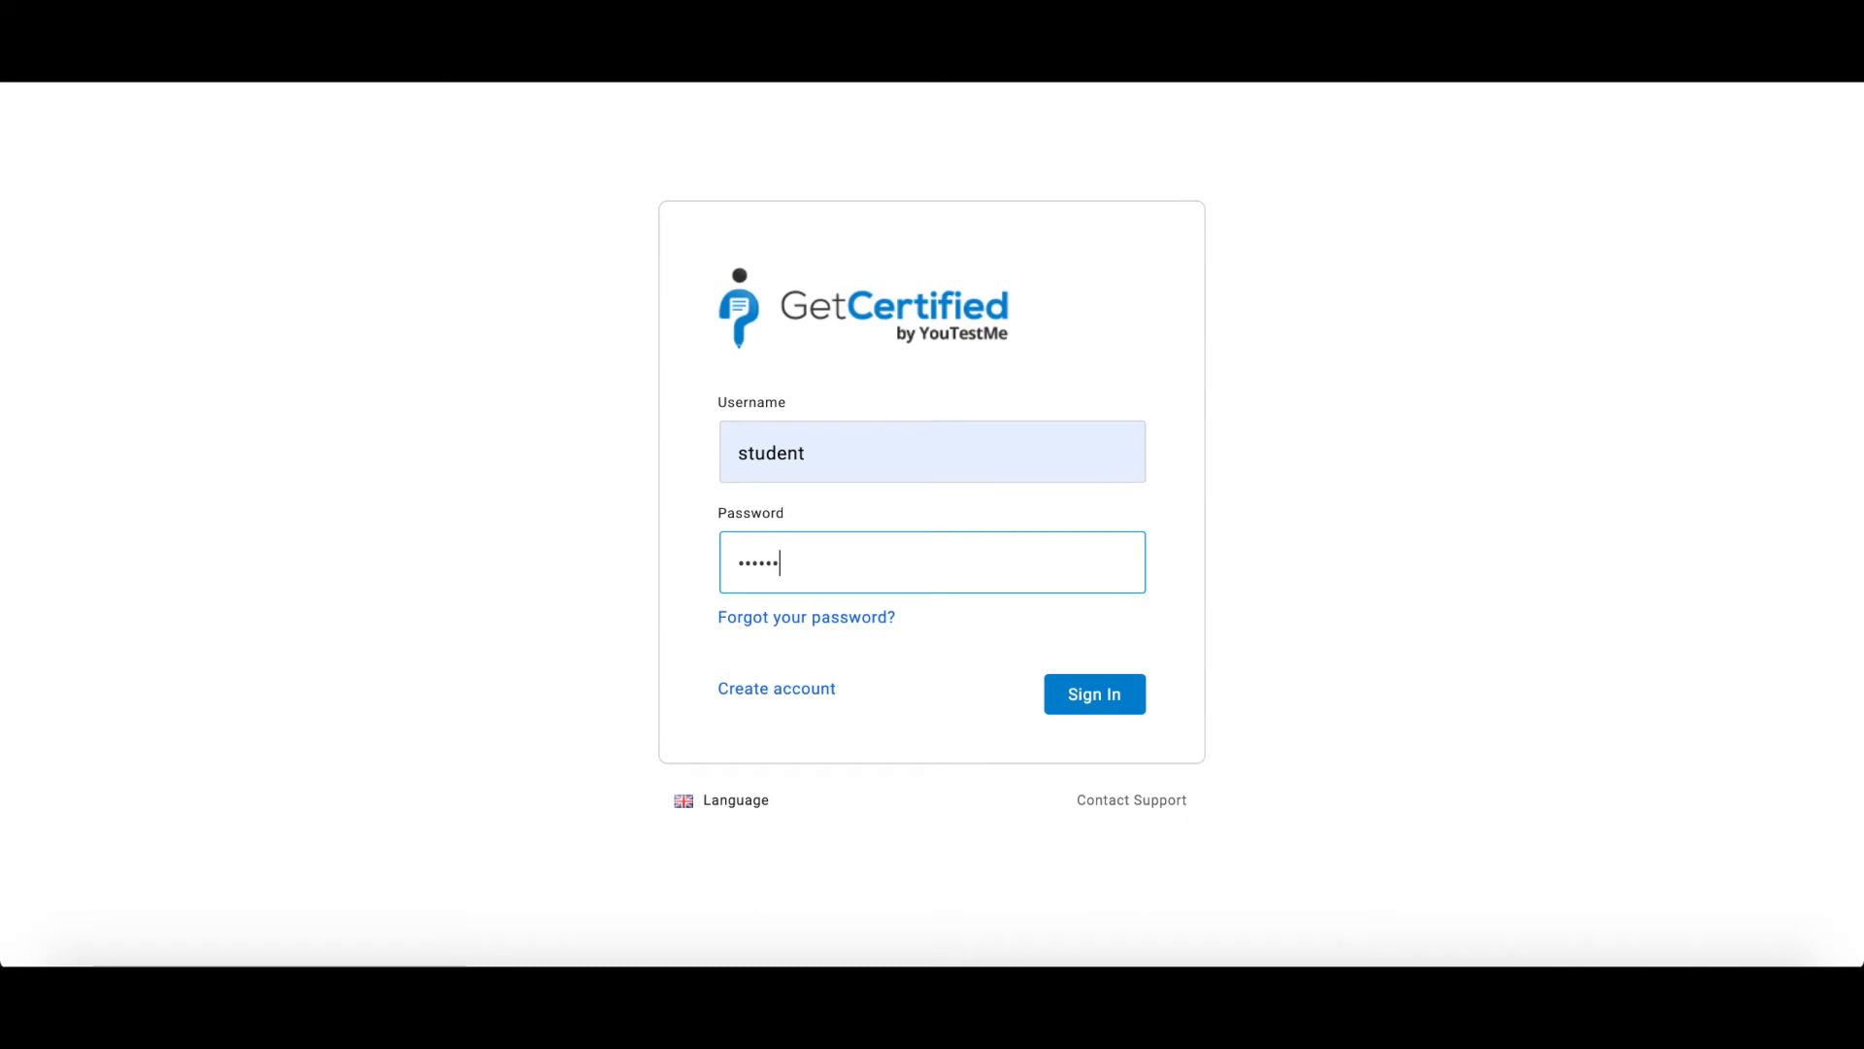
key(Return)
click(952, 400)
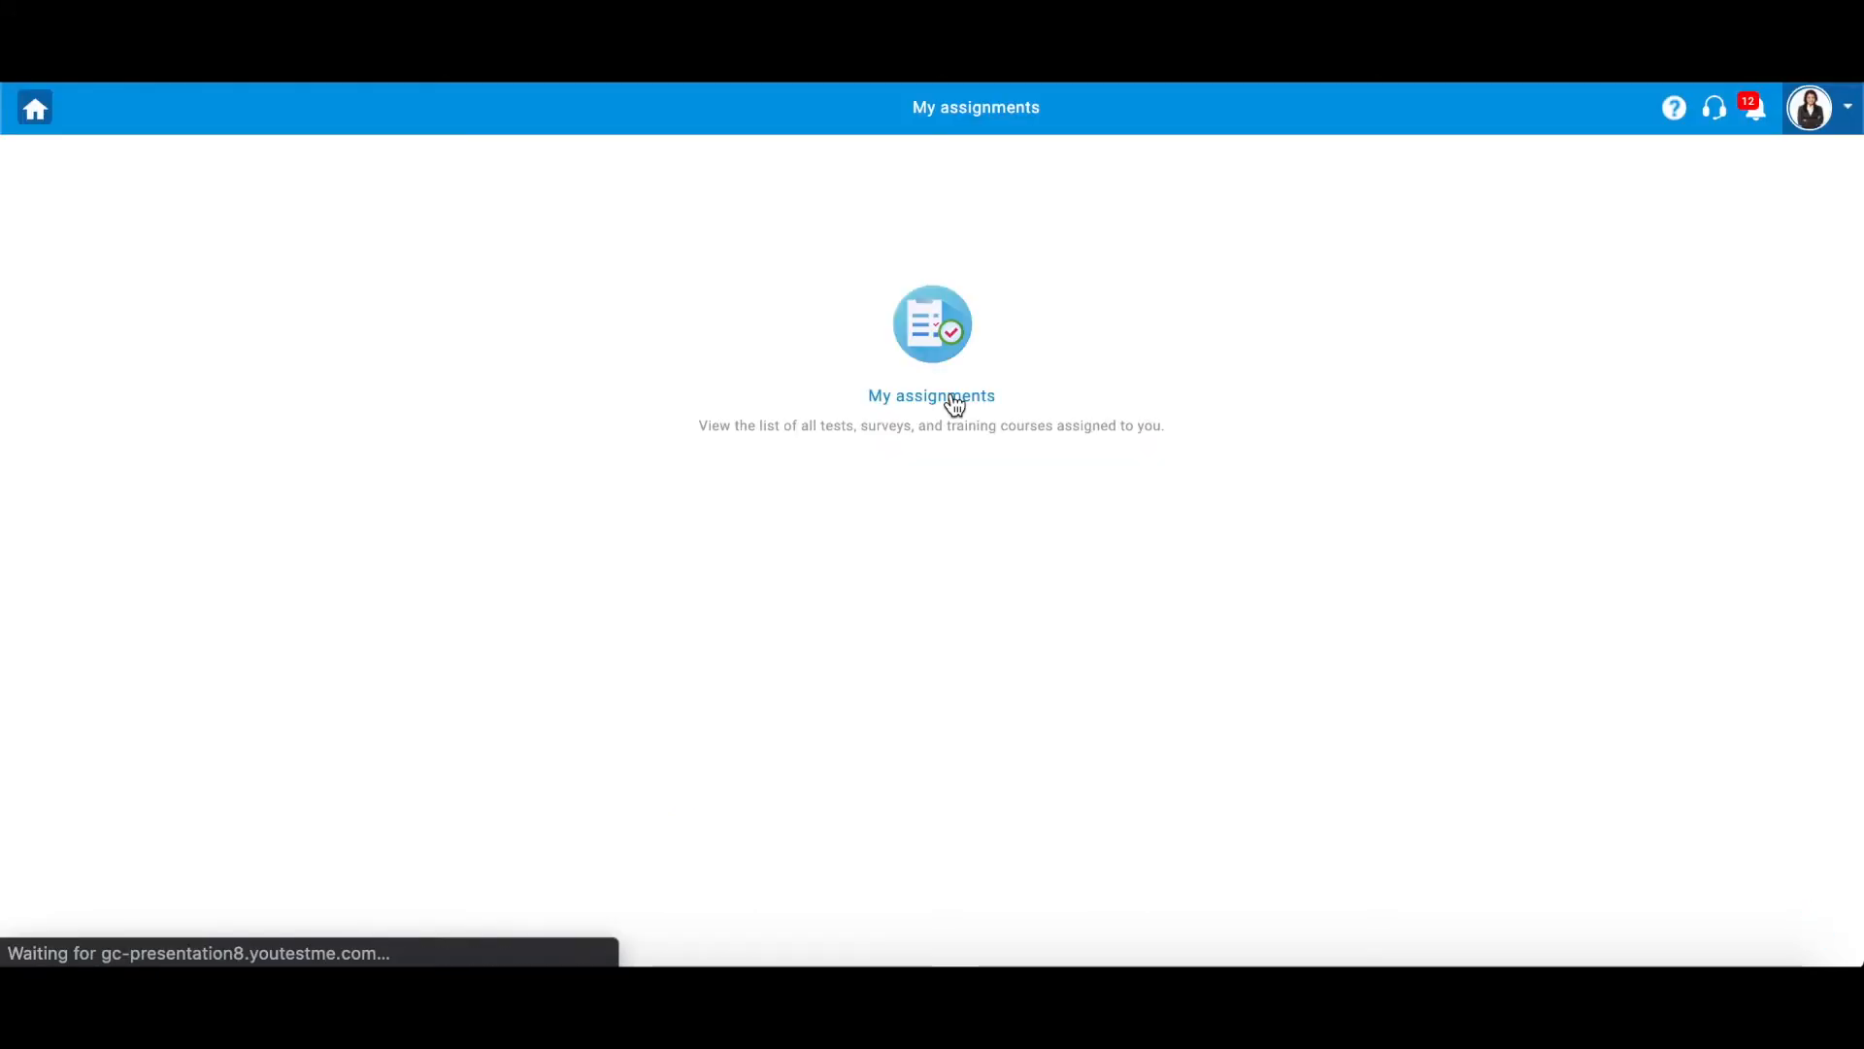
click(1653, 492)
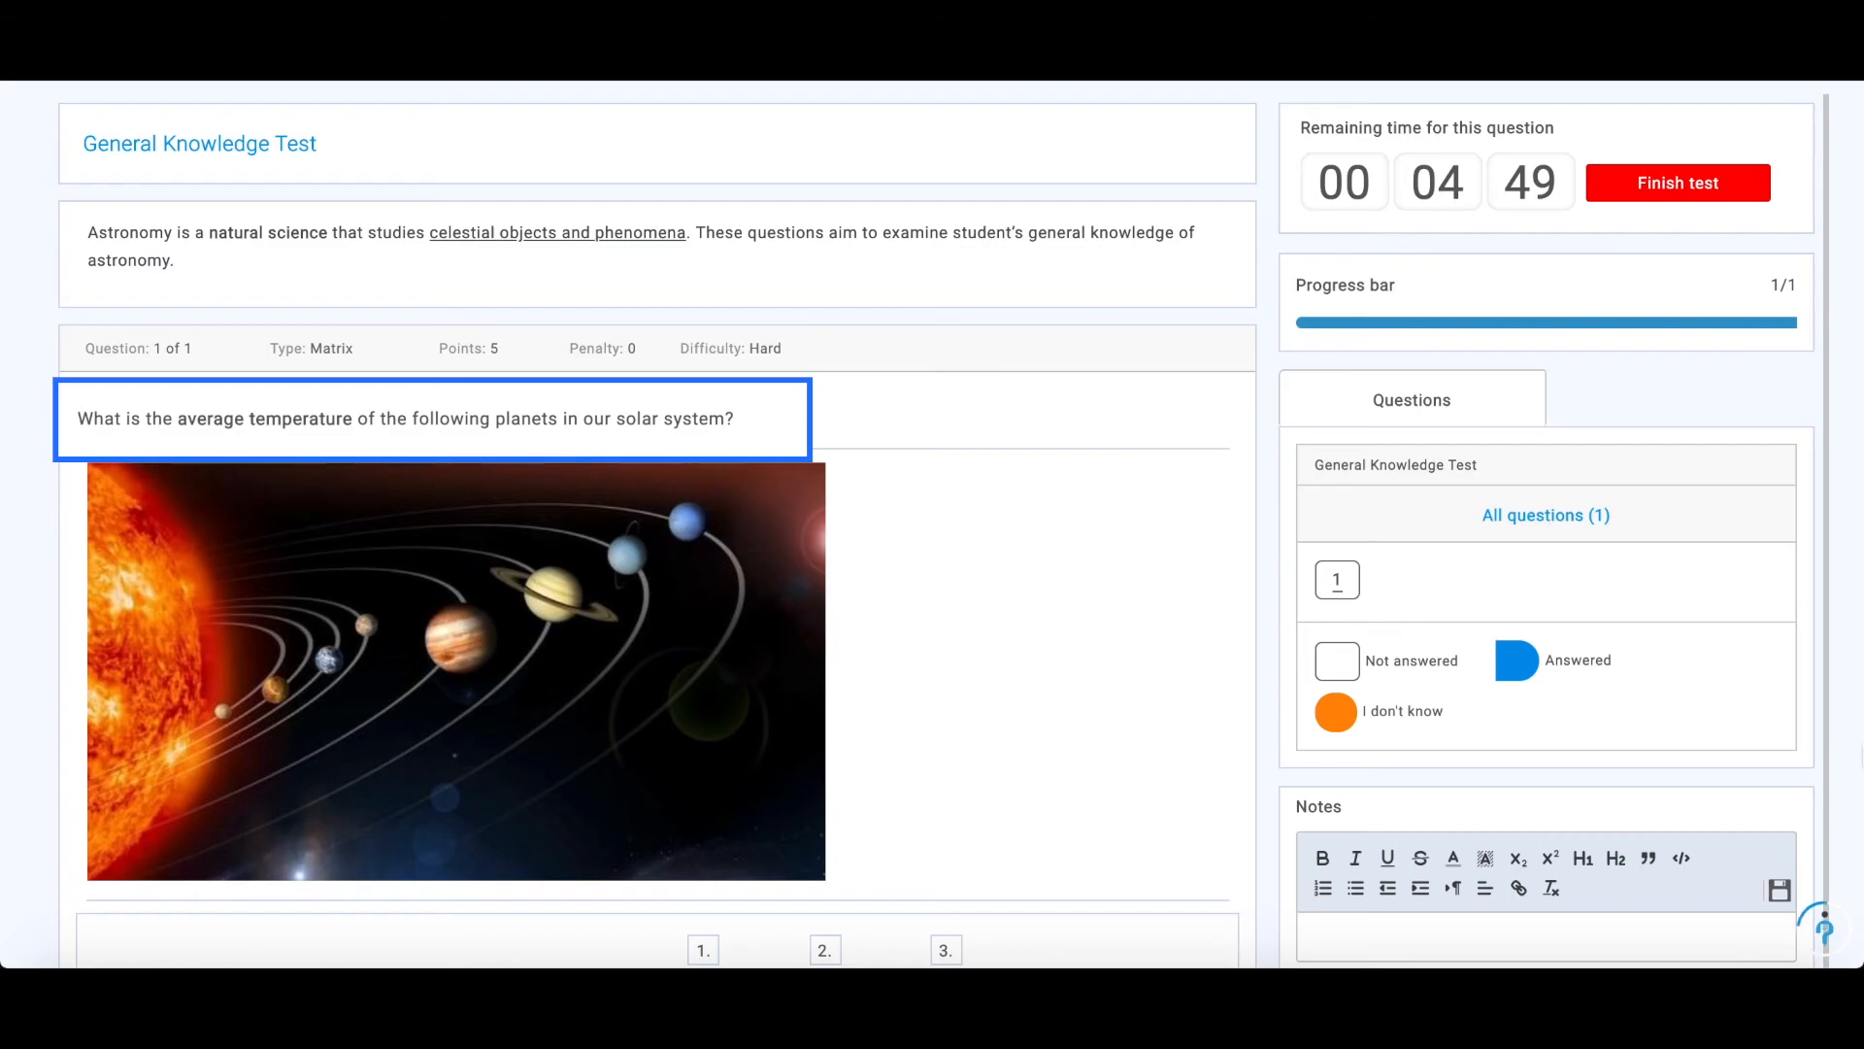
- Answer the planet temperature matrix with -20°F (-28°C) for Venus, 61°F (16°C) for Earth and 880°F (471°C) for Mars
scroll(652, 524, down, 2)
click(825, 495)
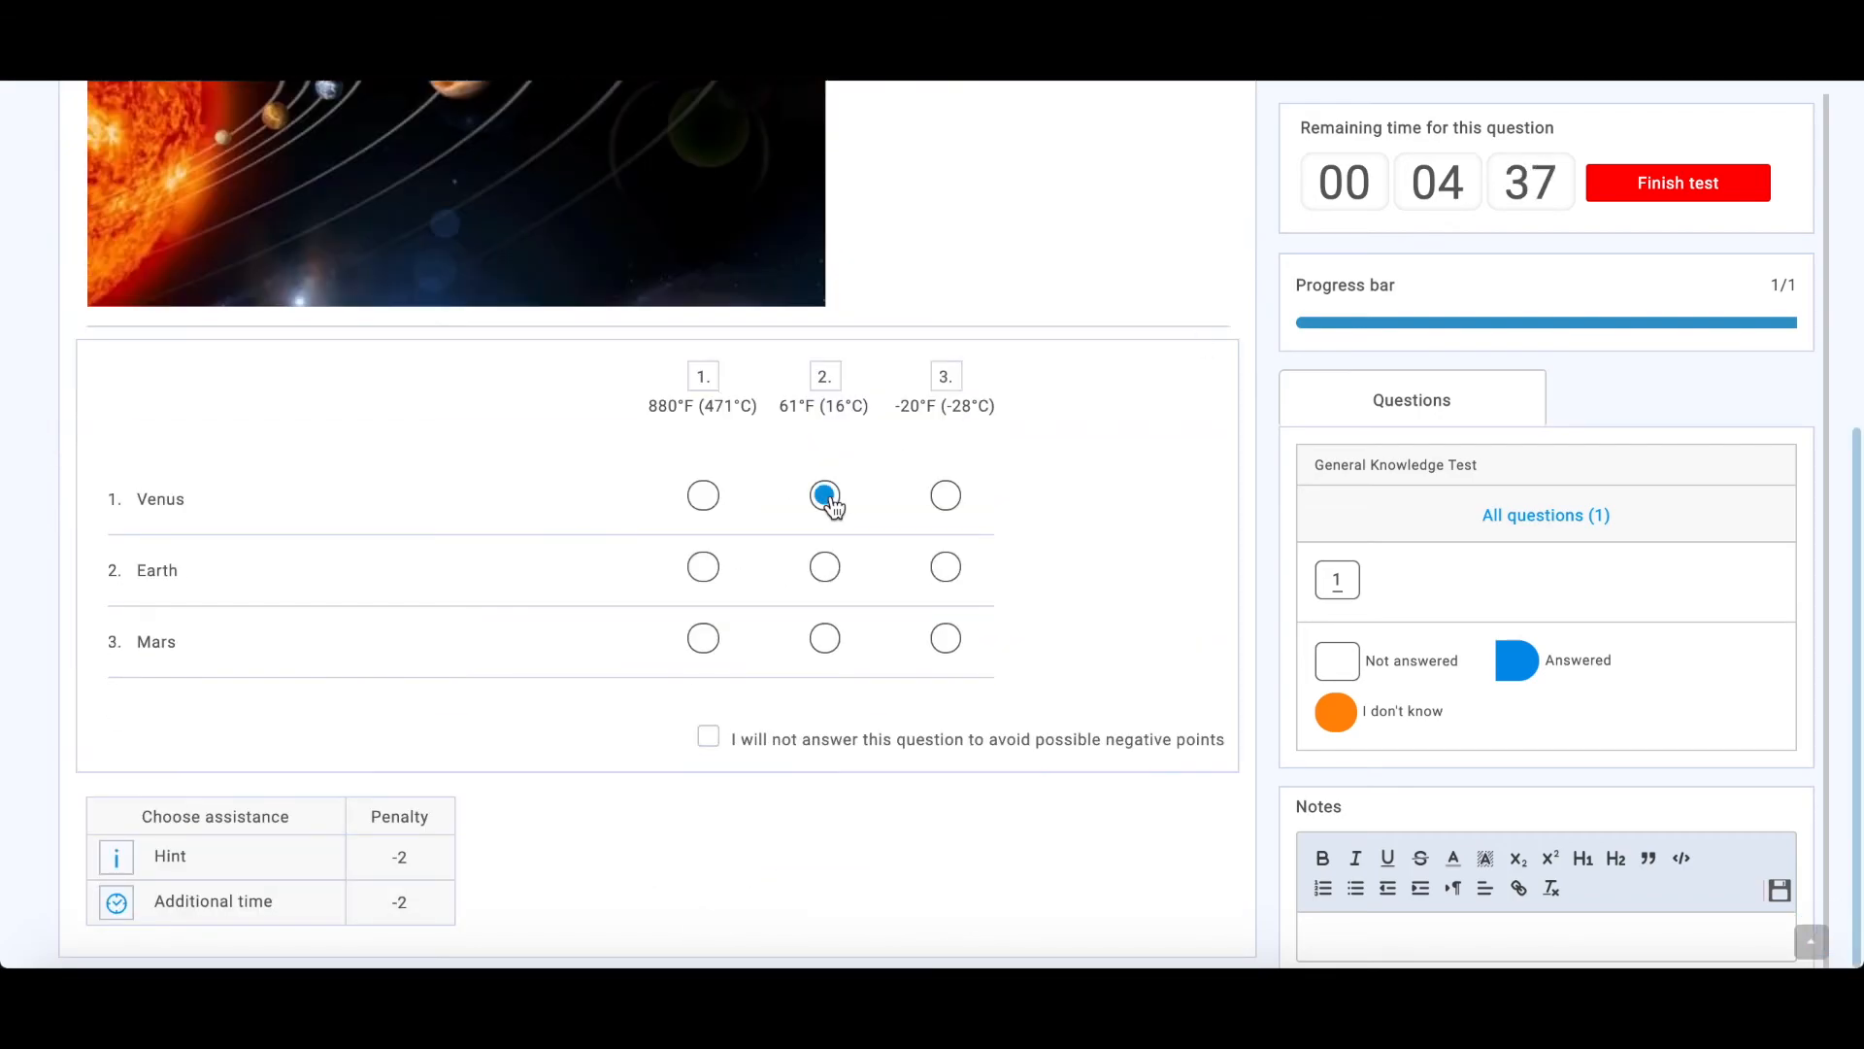
click(948, 498)
click(826, 568)
click(825, 638)
click(715, 648)
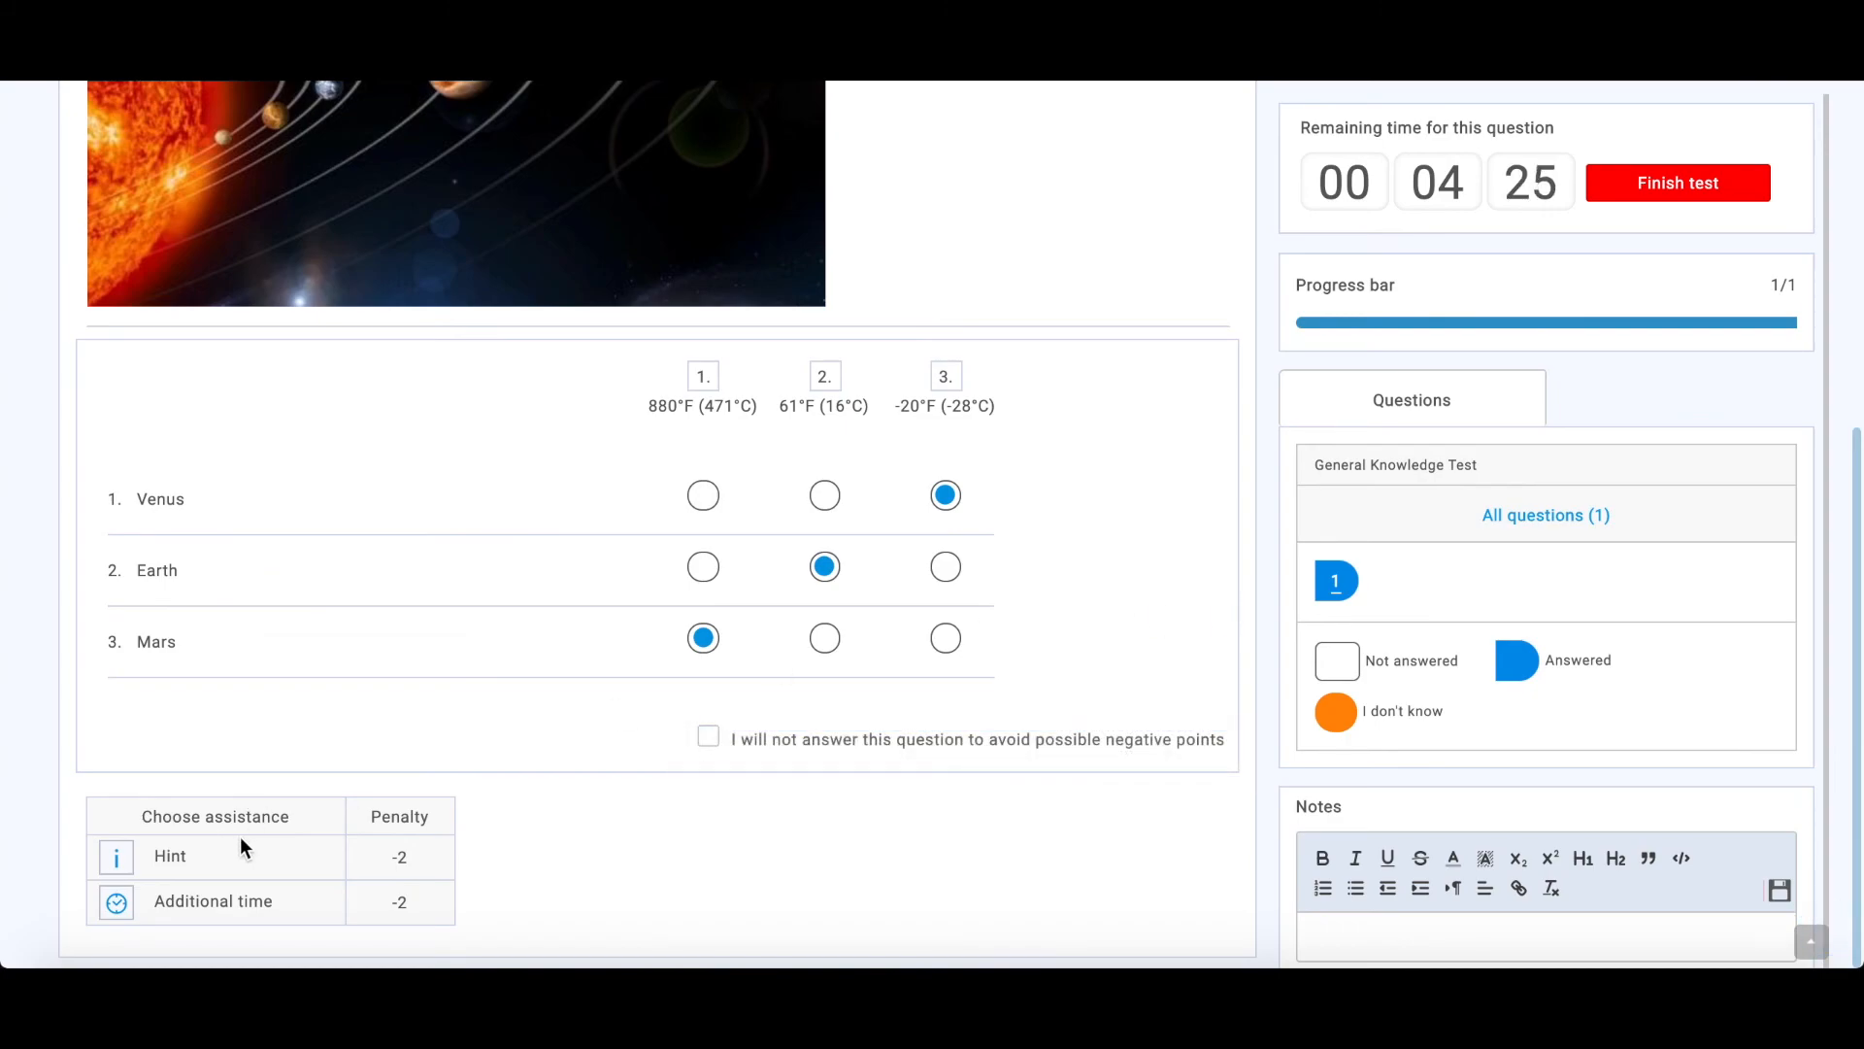
- Request the Hint and Additional time assistance for the planet temperature question
click(117, 860)
click(116, 903)
scroll(1857, 542, up, 5)
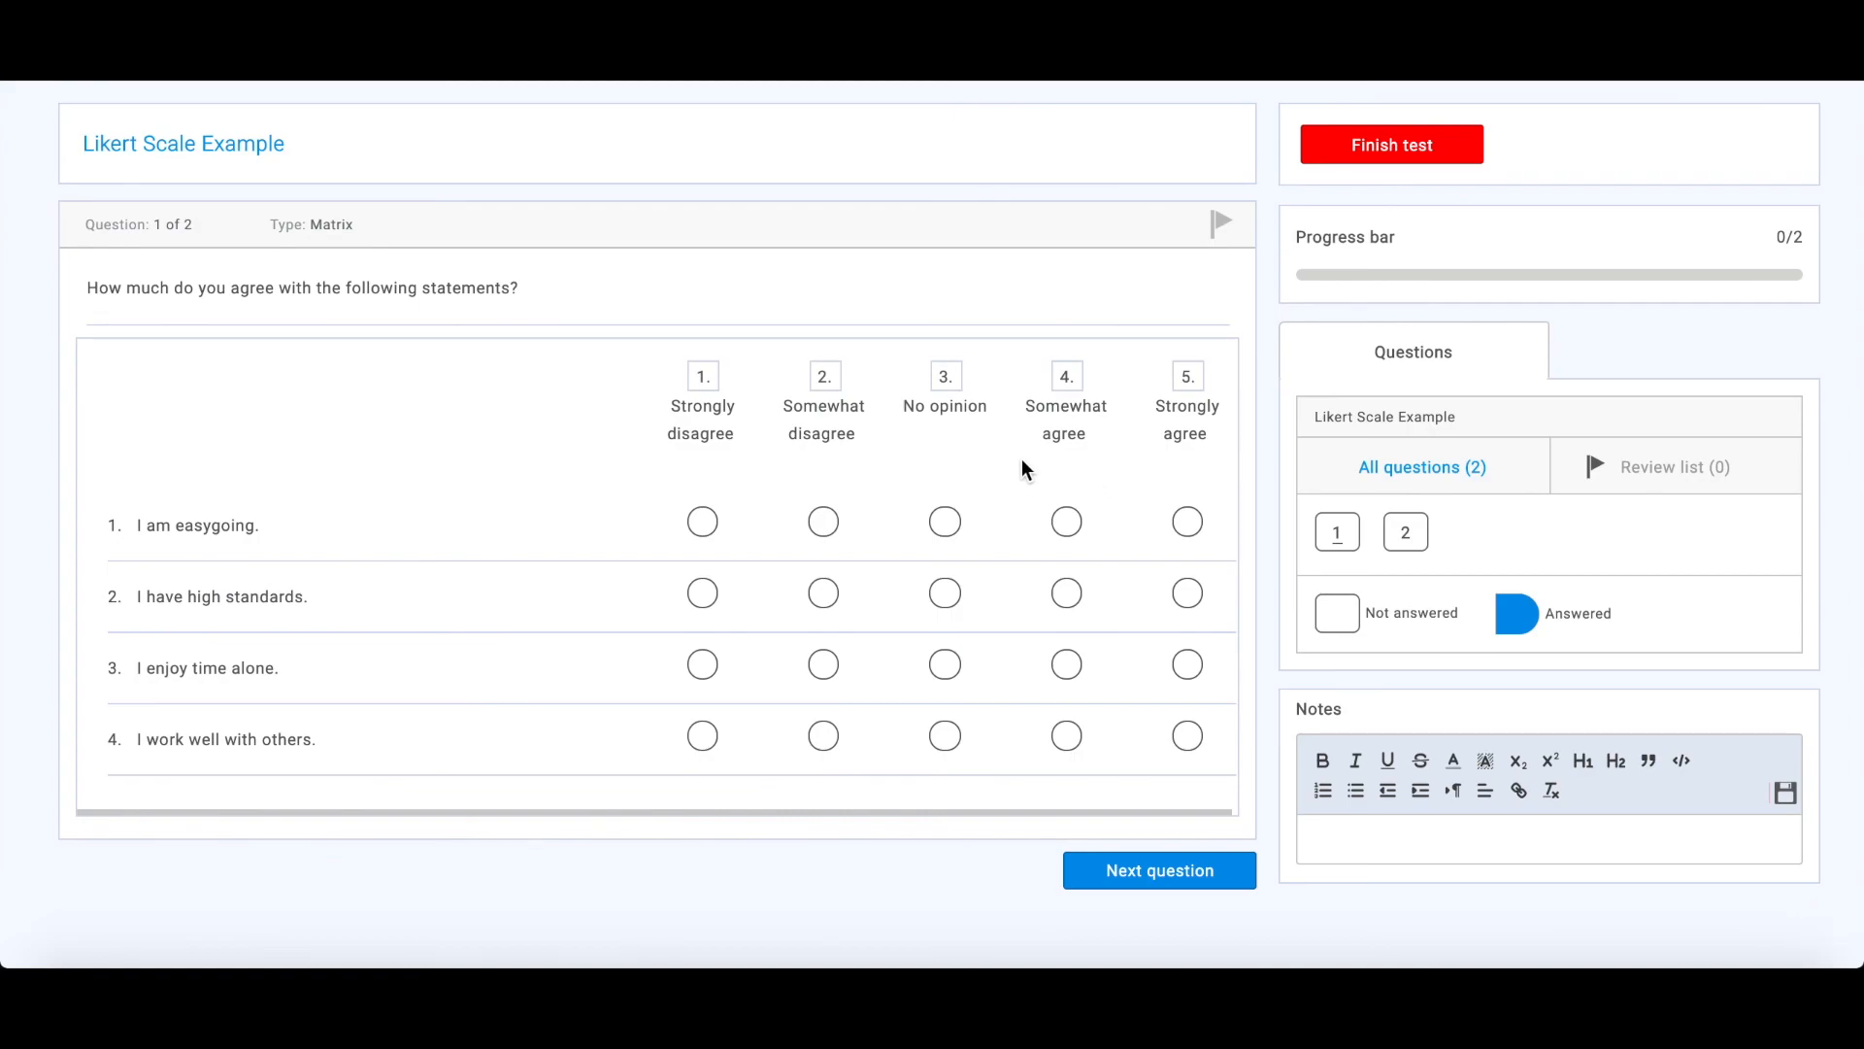
- Answer Strongly disagree for easygoing, No opinion for high standards, Somewhat disagree for time alone and Somewhat agree for working with others, and proceed to question 2
click(701, 525)
click(945, 592)
click(823, 666)
click(1064, 738)
click(1186, 892)
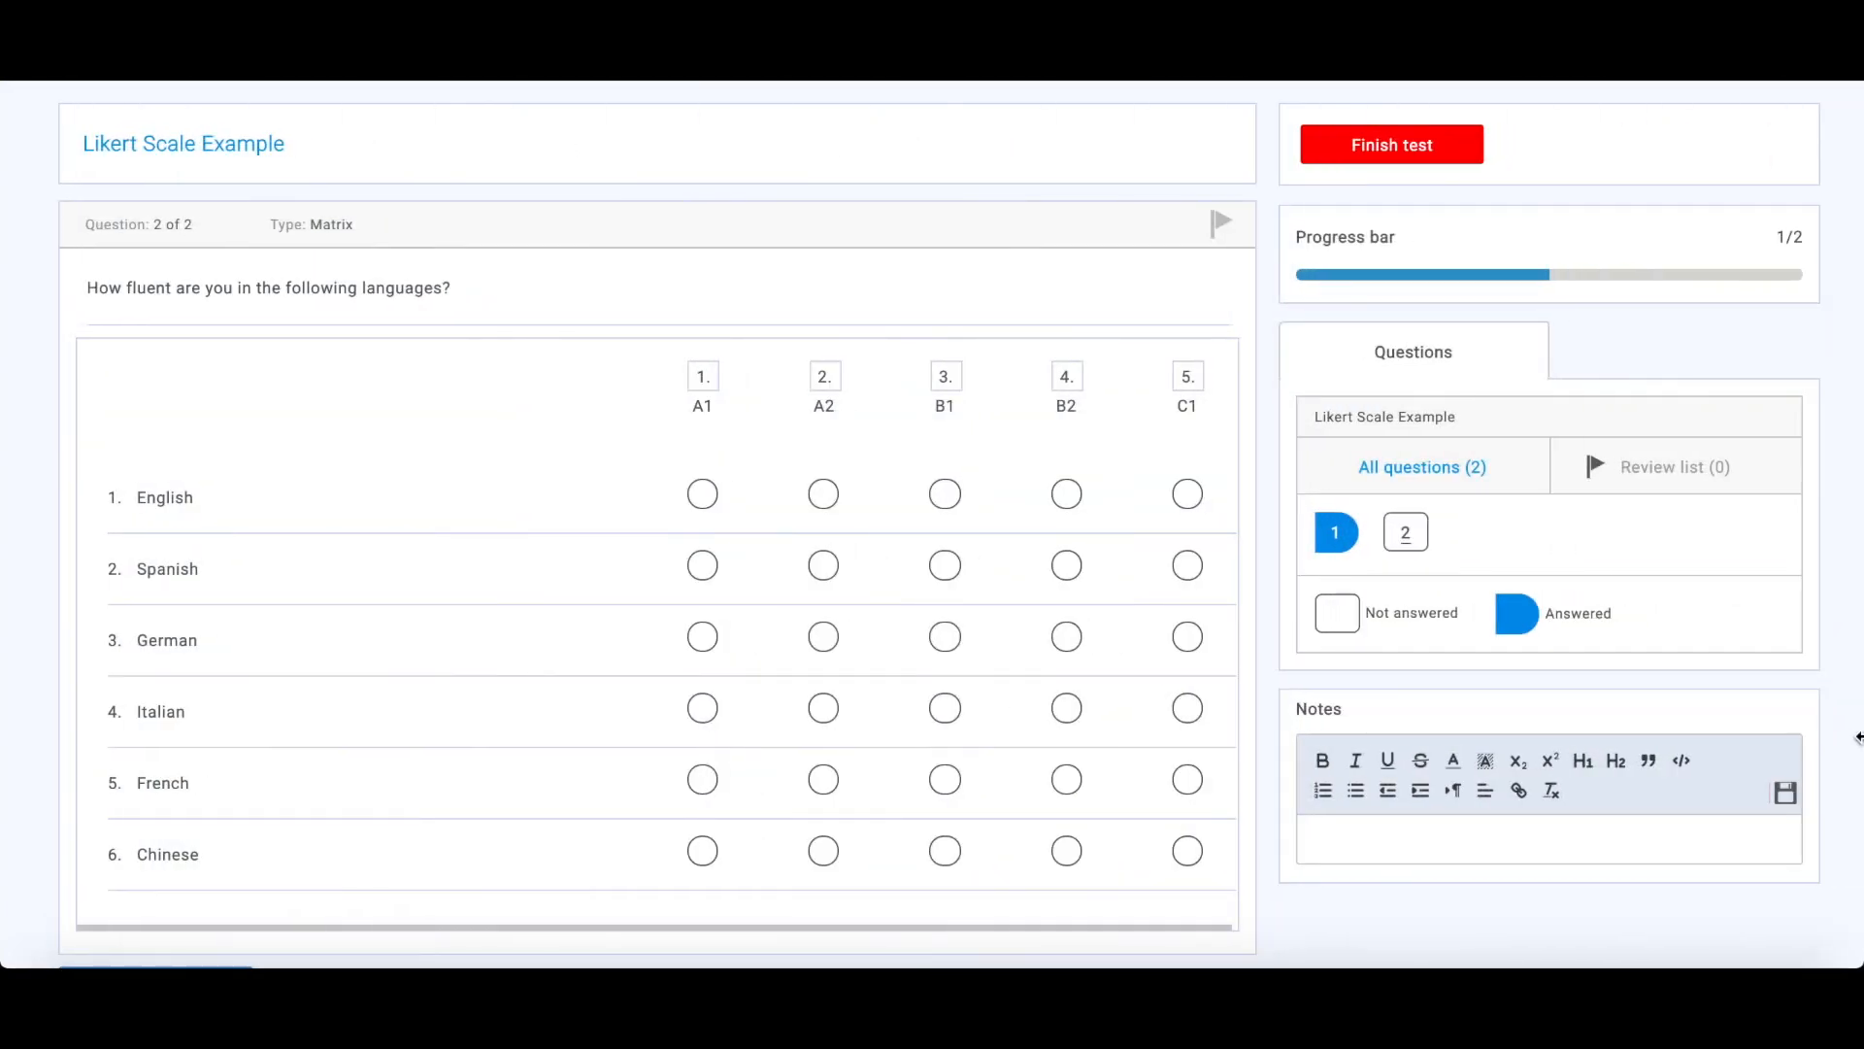
- Rate language fluency as B2 for English, B1 for Spanish, C1 for German, B1 for Italian, A1 for French and A1 for Chinese
click(1066, 494)
click(945, 565)
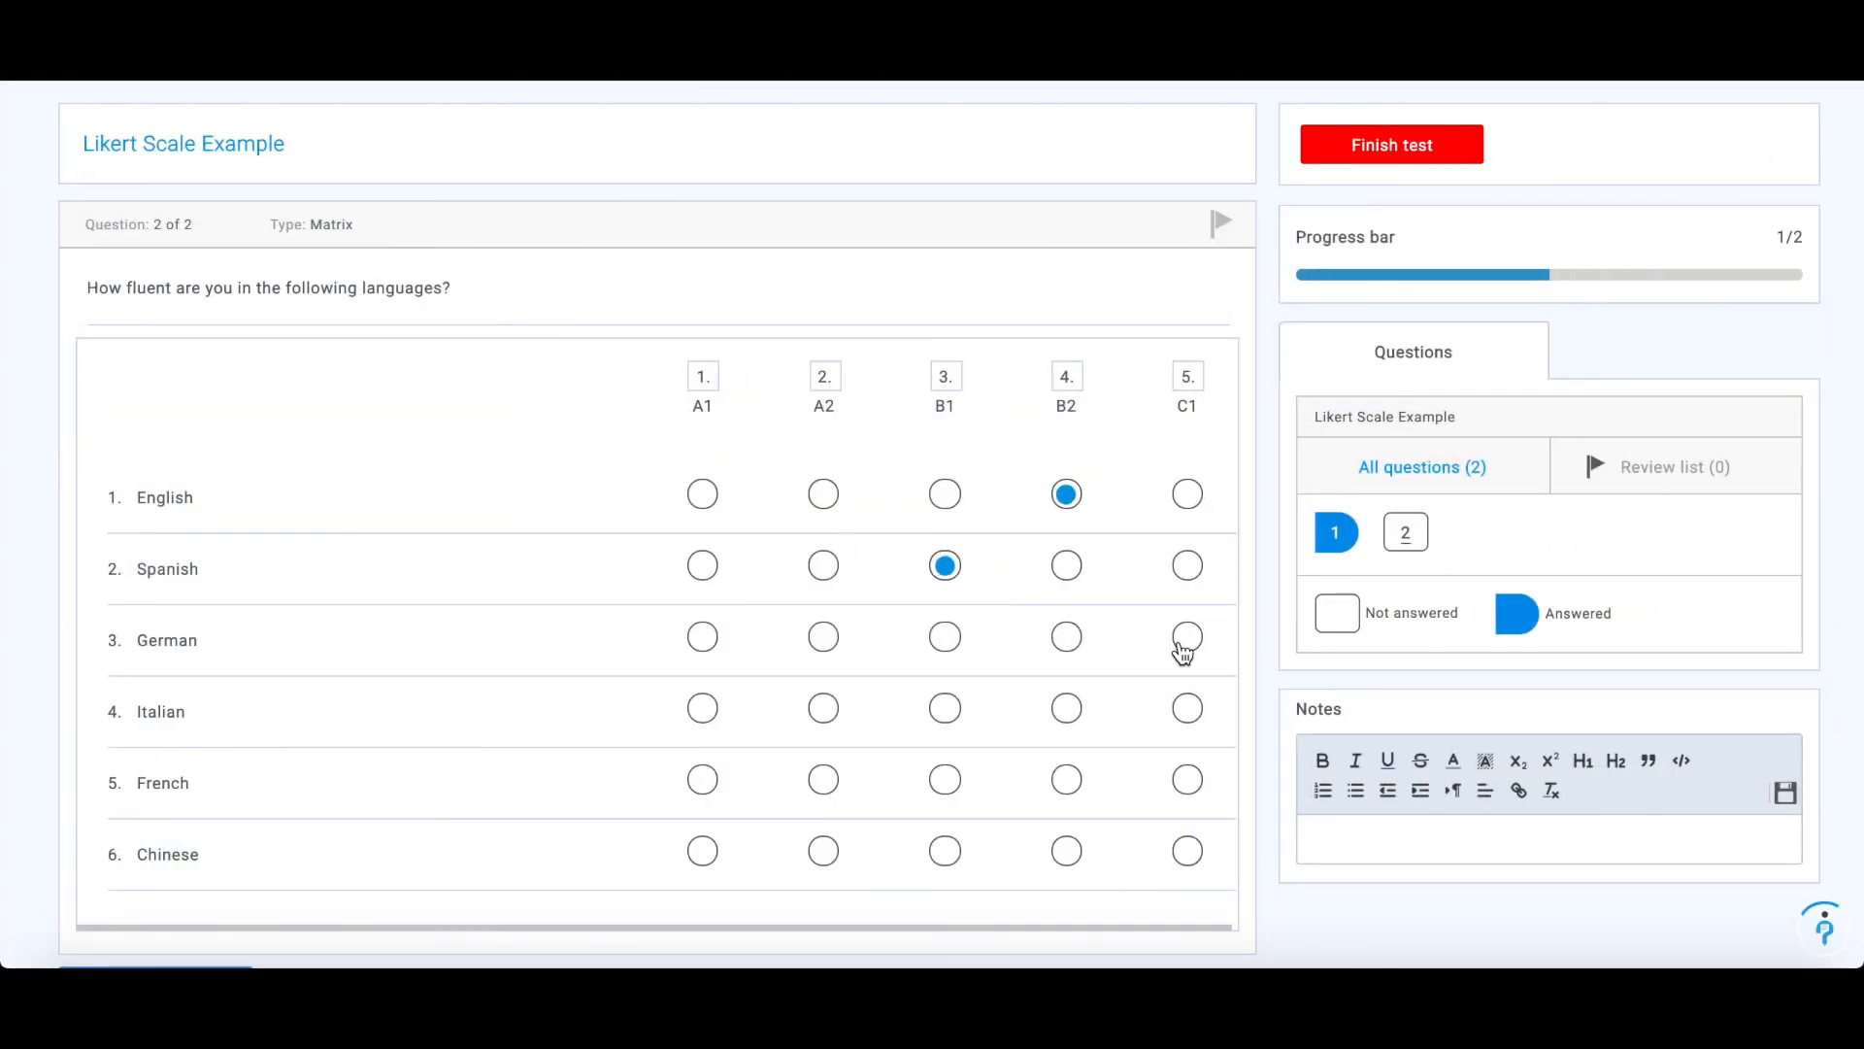
click(1187, 637)
click(937, 712)
click(701, 778)
click(703, 851)
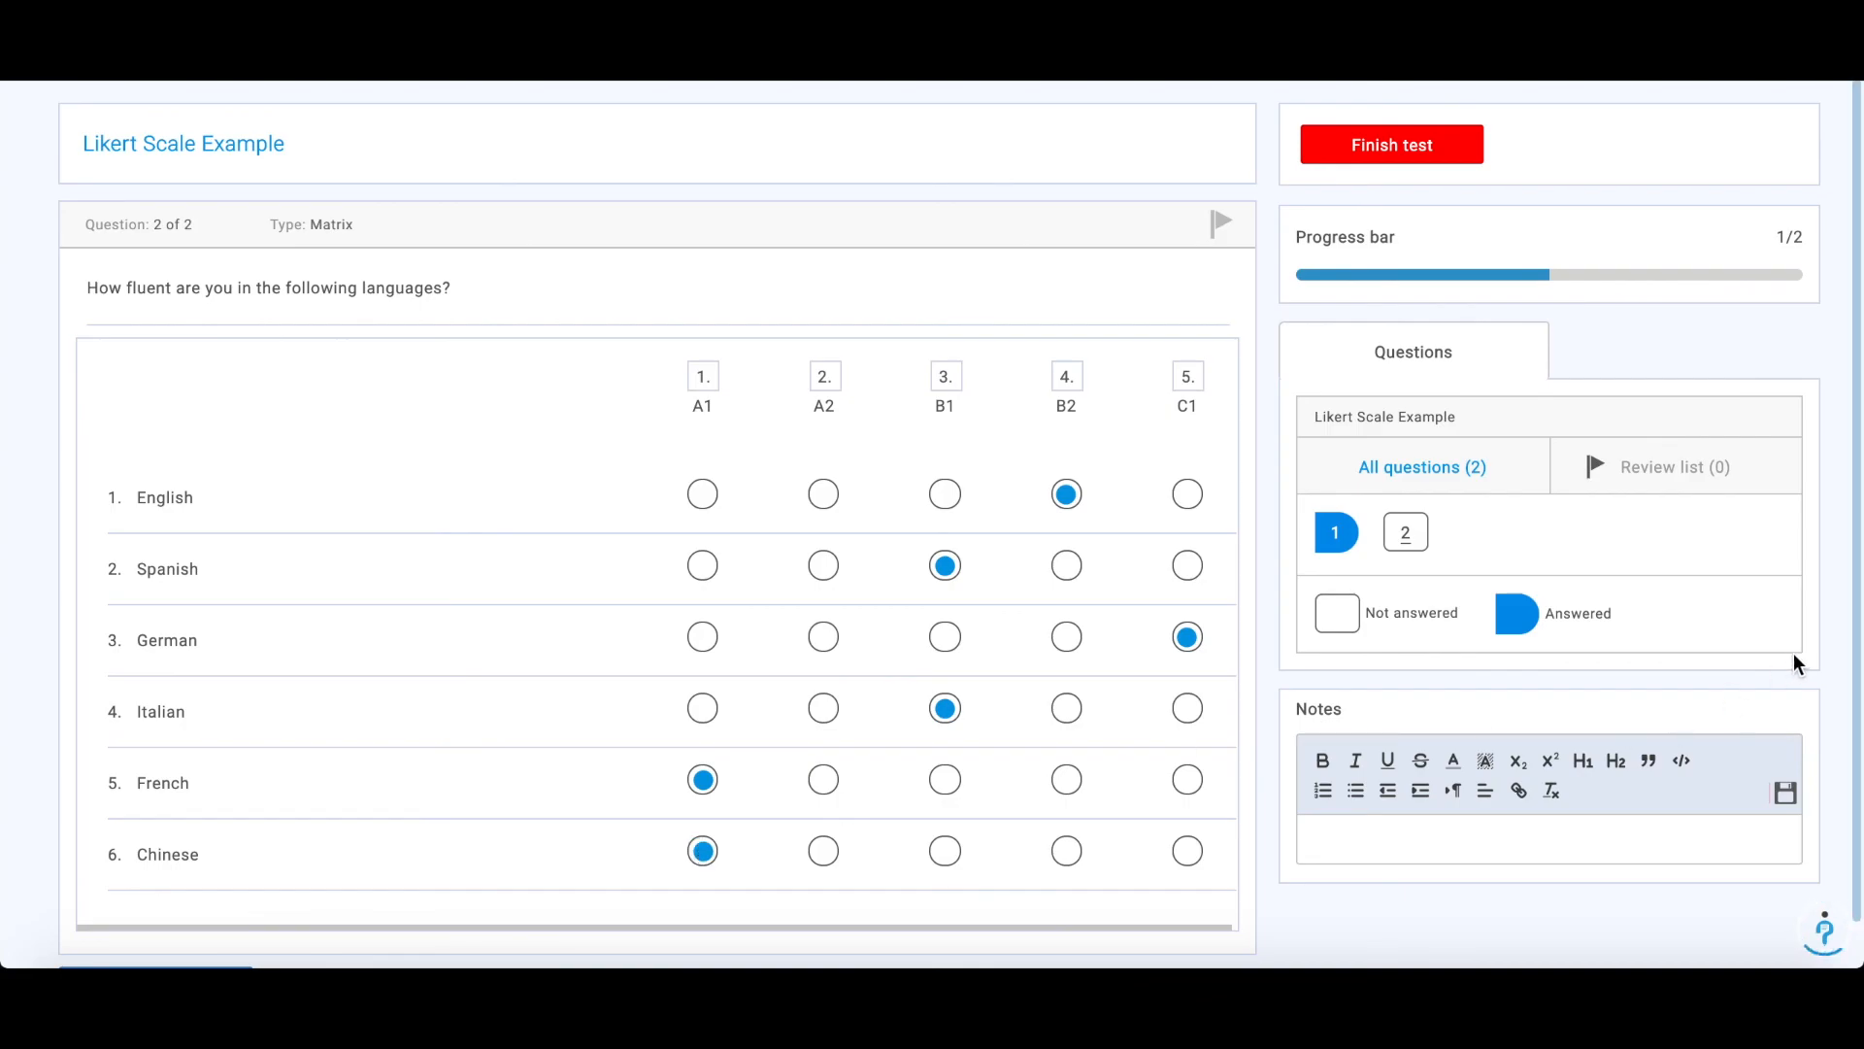